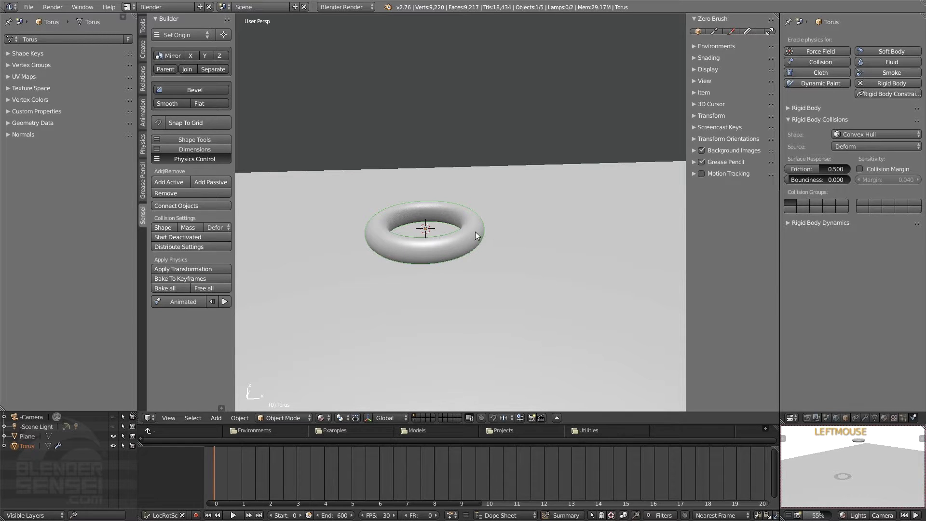
Create a linked duplicate of the torus, offset about 1 unit along the X axis.
key("alt+d")
key("x")
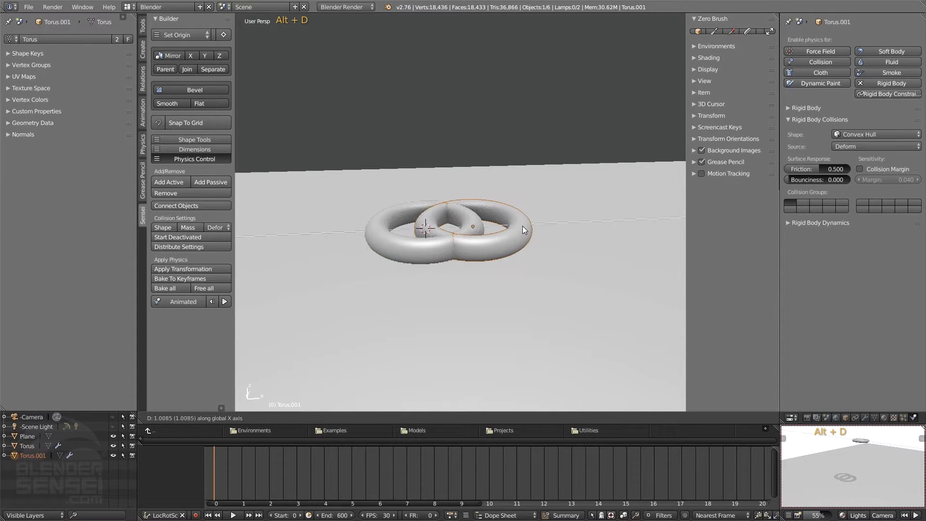
left_click(524, 226)
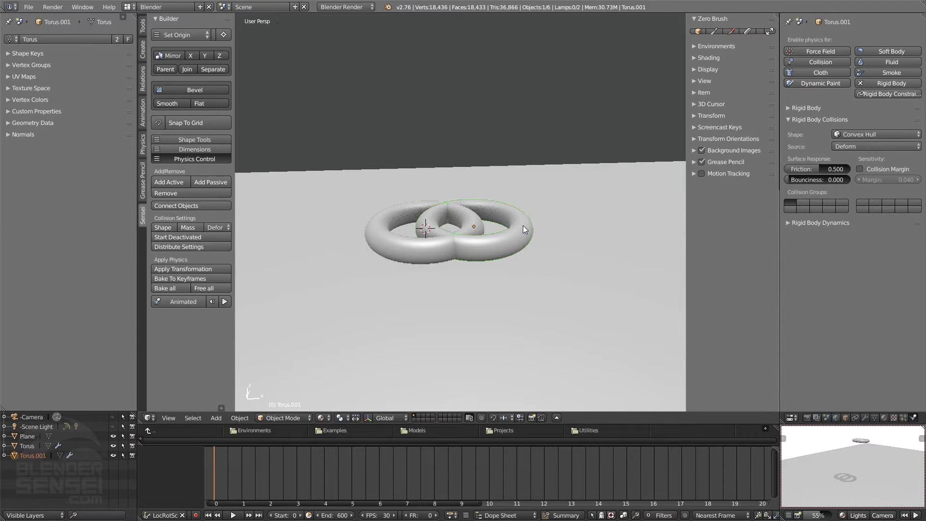
Rotate the duplicate torus about 90 degrees in the right view so it stands upright through the flat one.
key("KP_3")
middle_click_drag(337, 212, 444, 286, "shift")
scroll(473, 208, "up", 2)
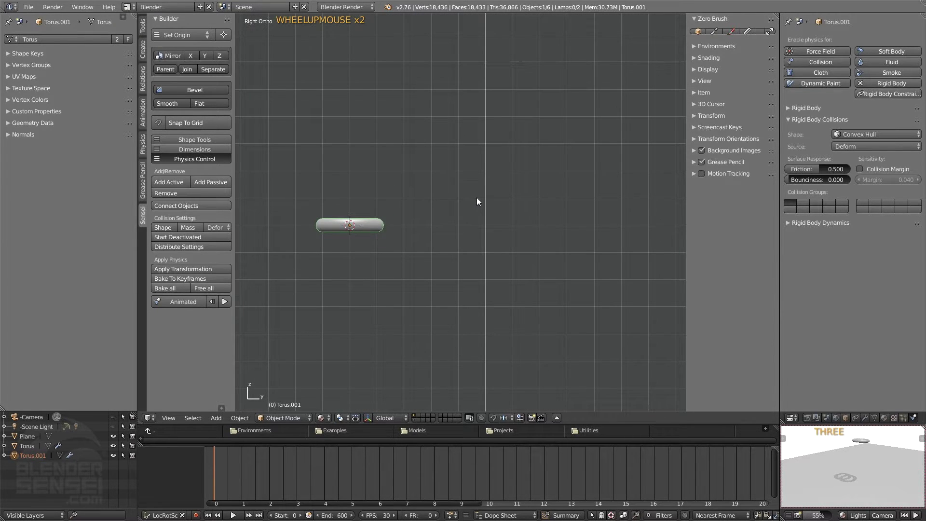
key("r")
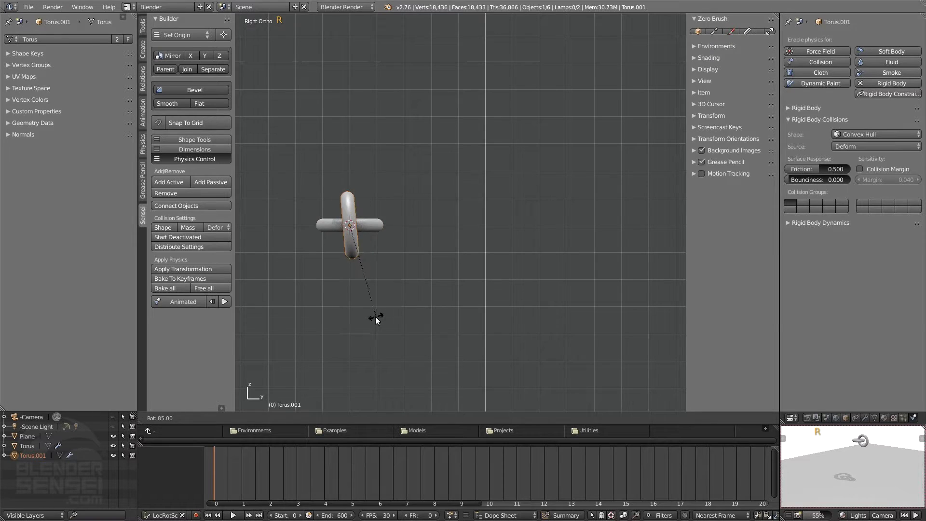
left_click(370, 318)
Play the physics simulation of the two interlocked rings, then stop it and rewind to the first frame.
middle_click_drag(371, 318, 514, 220)
scroll(328, 234, "up", 2)
scroll(504, 269, "up", 3)
middle_click_drag(499, 282, 456, 291)
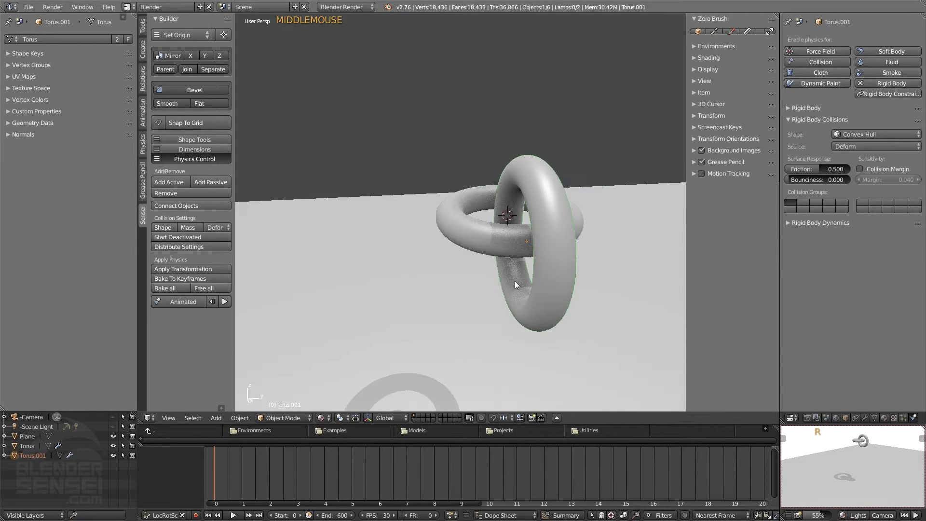
middle_click_drag(514, 281, 478, 253)
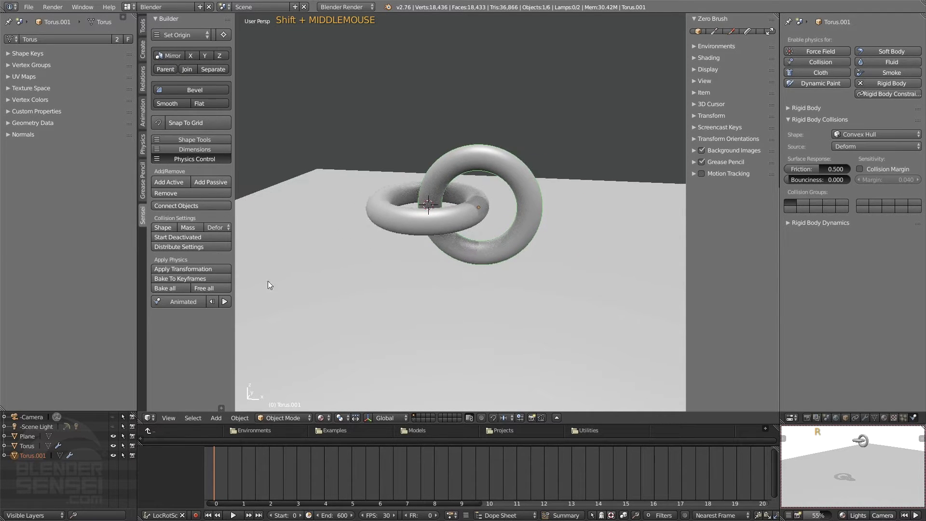
left_click(226, 300)
scroll(408, 282, "down", 3)
middle_click_drag(409, 282, 453, 314)
scroll(442, 349, "down", 3)
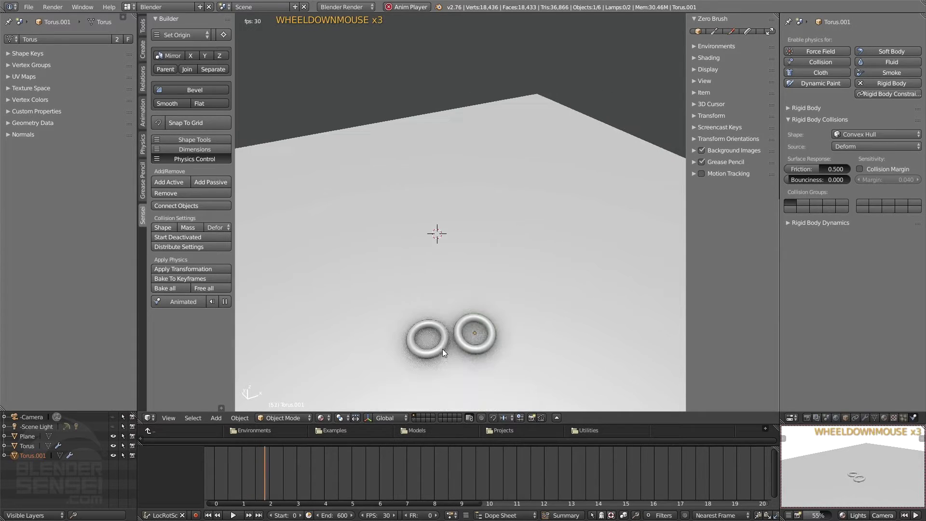
middle_click_drag(442, 349, 250, 297, "shift")
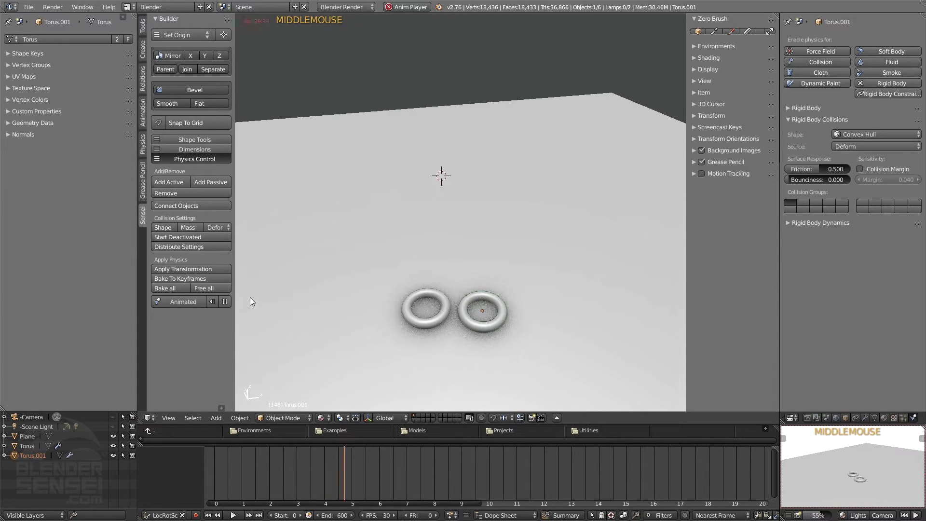
left_click(224, 302)
left_click(211, 302)
Examine the upright ring's rigid body collision shape setting and its modifiers.
scroll(464, 220, "up", 5)
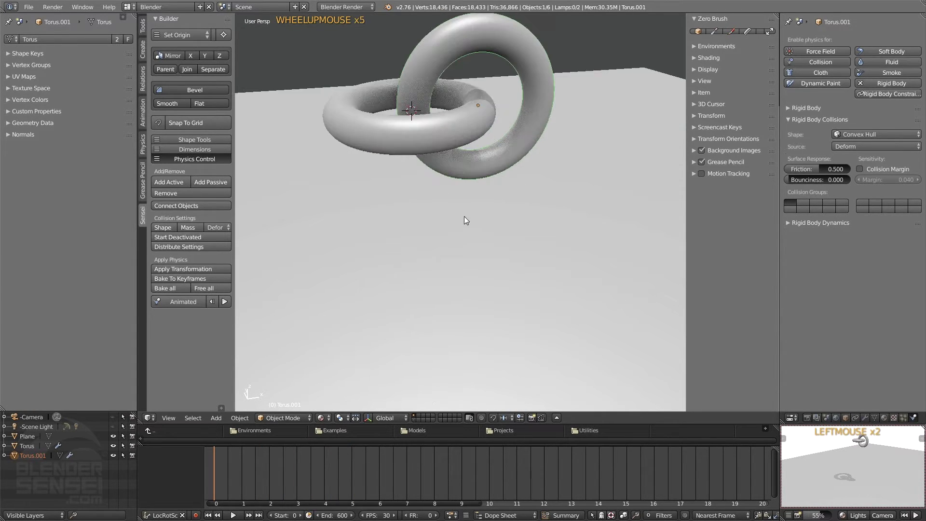
middle_click_drag(464, 217, 489, 188, "shift")
middle_click_drag(487, 124, 445, 113)
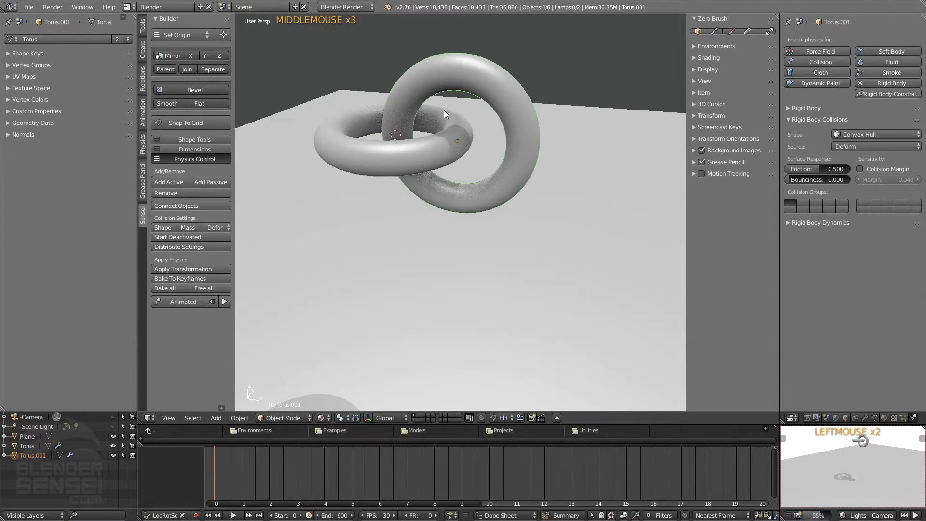
middle_click_drag(415, 154, 482, 202, "shift")
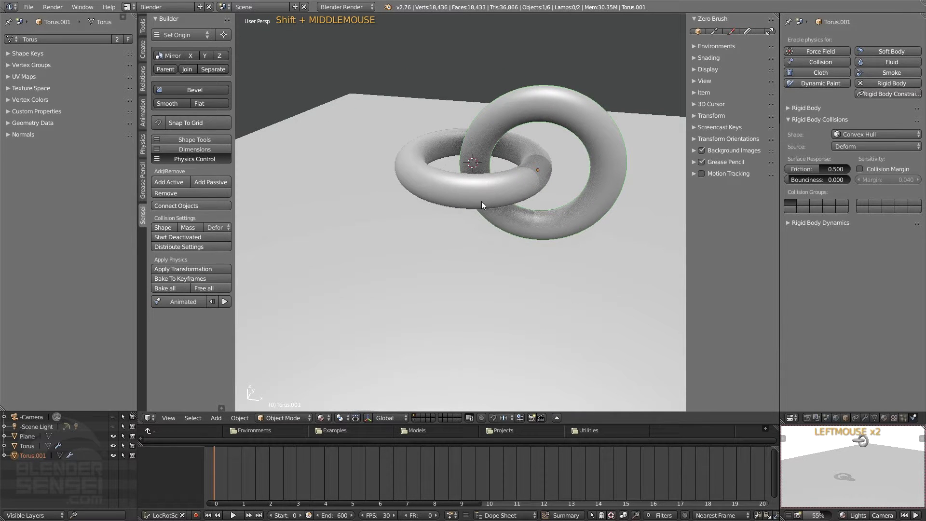
middle_click_drag(543, 119, 502, 138, "shift")
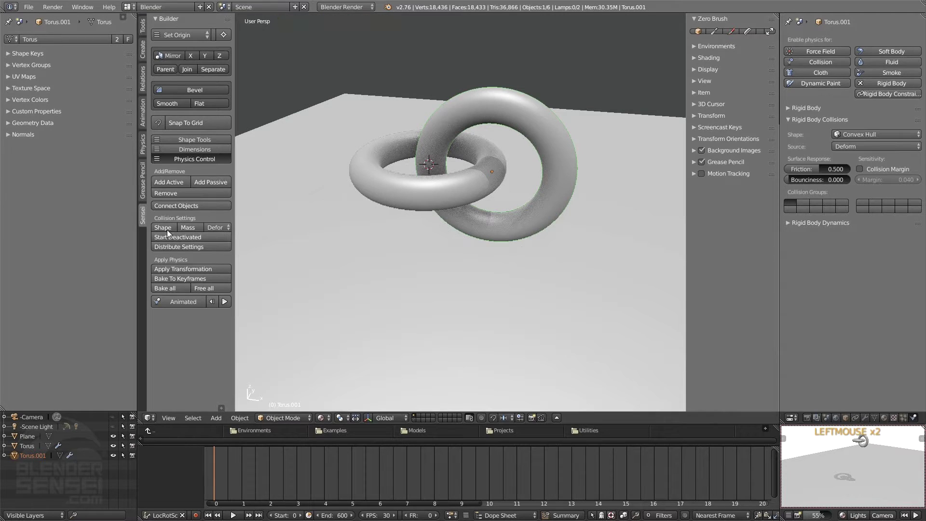
left_click(864, 135)
left_click(820, 119)
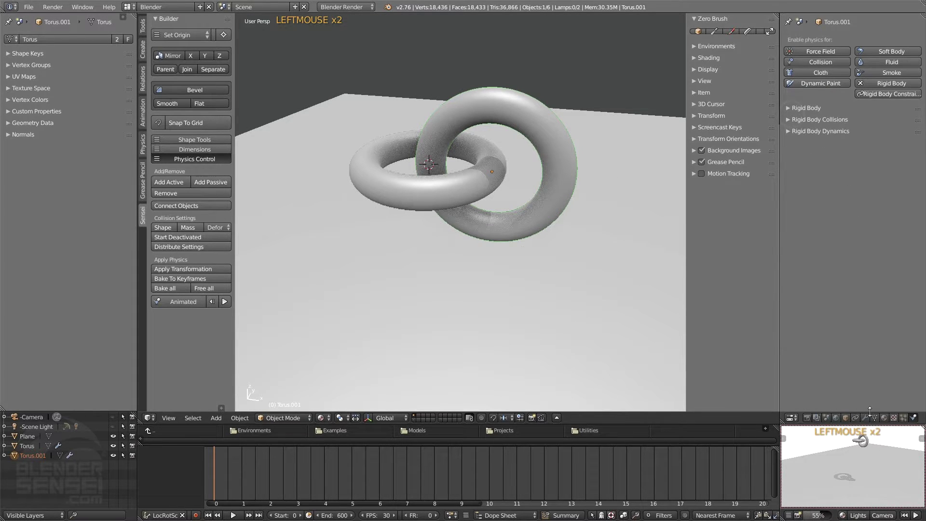
left_click(865, 418)
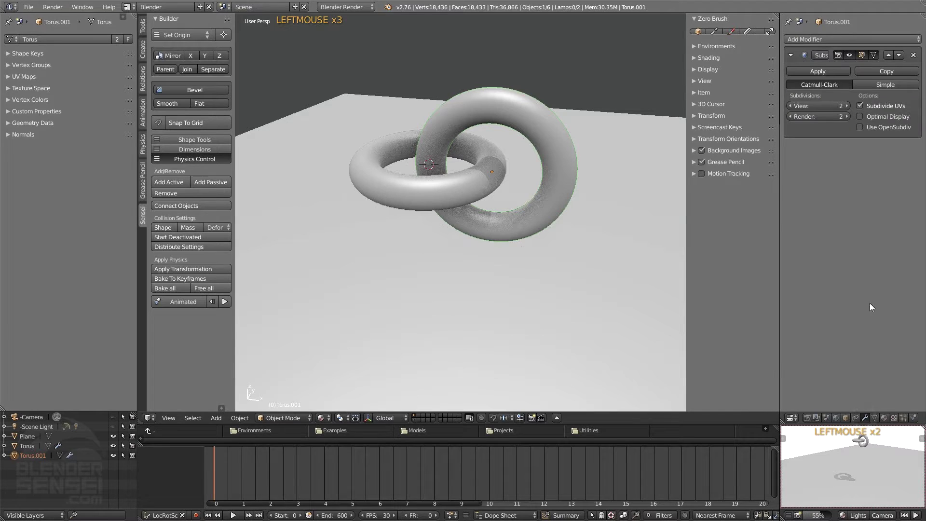
Change the rigid body collision shape of the upright ring and of the flat ring.
left_click(167, 227)
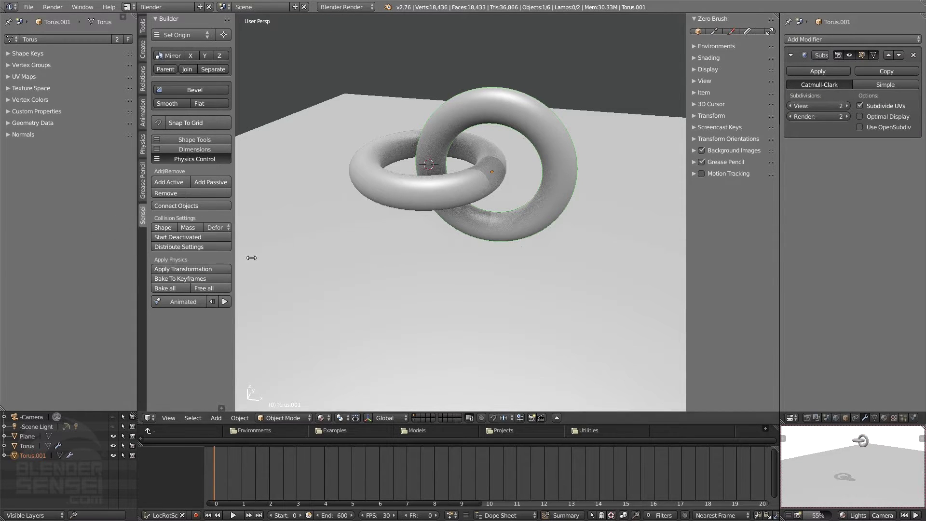
left_click(370, 159)
left_click(167, 227)
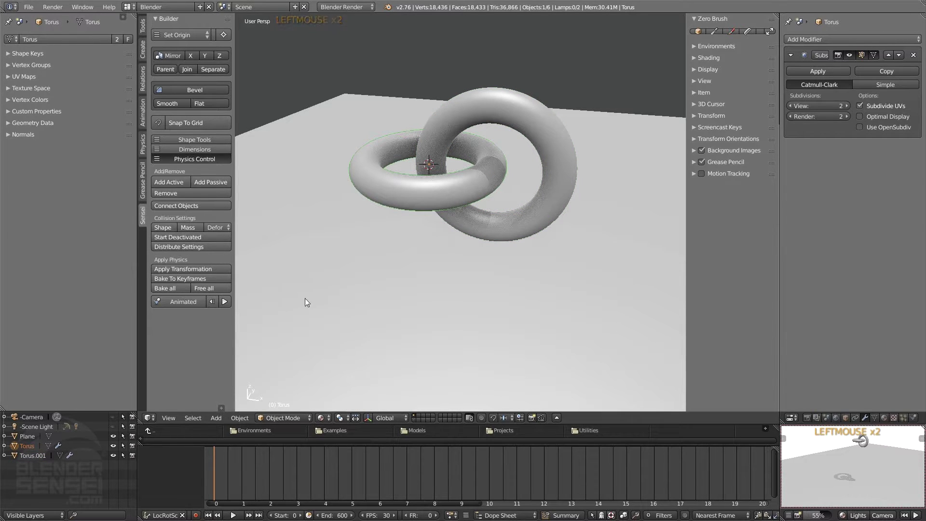
Play the simulation to test the new collision shapes on the linked rings, then stop and rewind it.
middle_click_drag(305, 298, 231, 306)
left_click(225, 301)
scroll(424, 304, "down", 3)
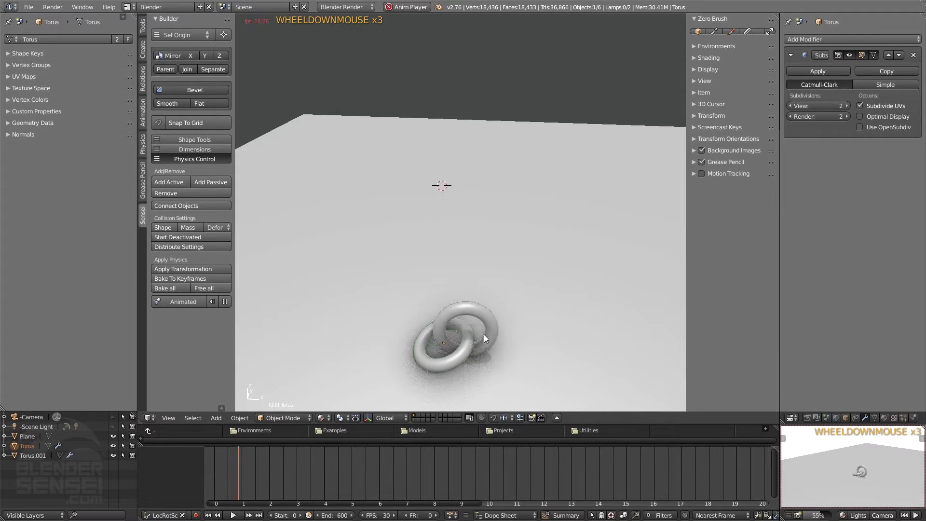
mouse_move(479, 319)
middle_mouse_down()
mouse_move(546, 309)
mouse_move(465, 320)
middle_mouse_up()
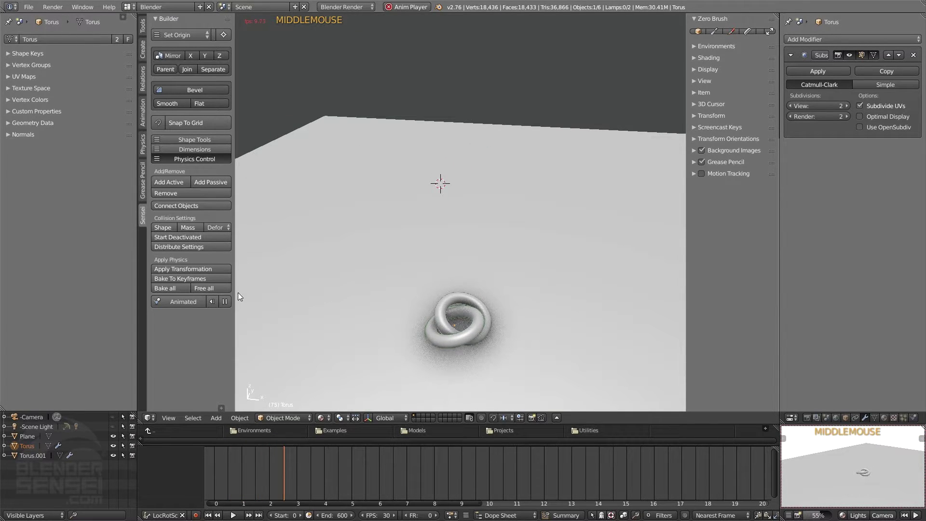
left_click(224, 301)
left_click(224, 302)
Make the flat ring a passive rigid body.
middle_click_drag(441, 276, 466, 185)
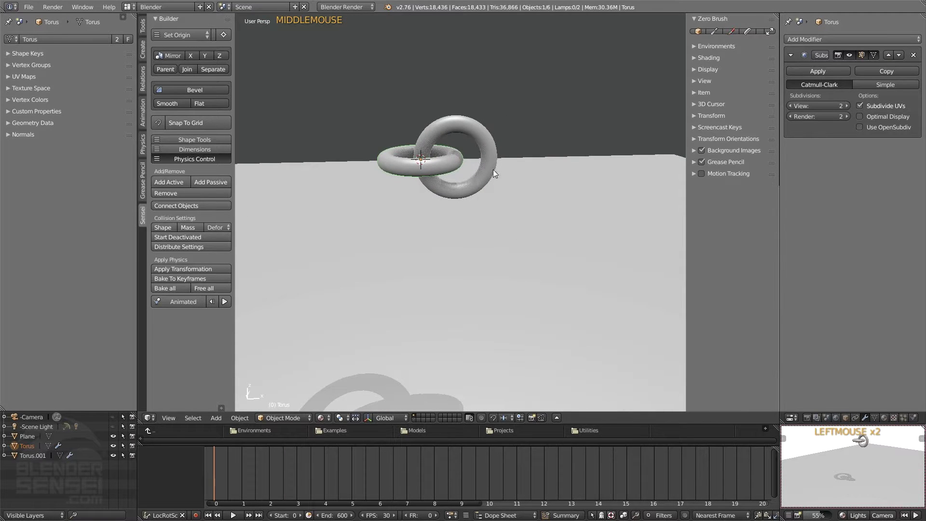
left_click(386, 154)
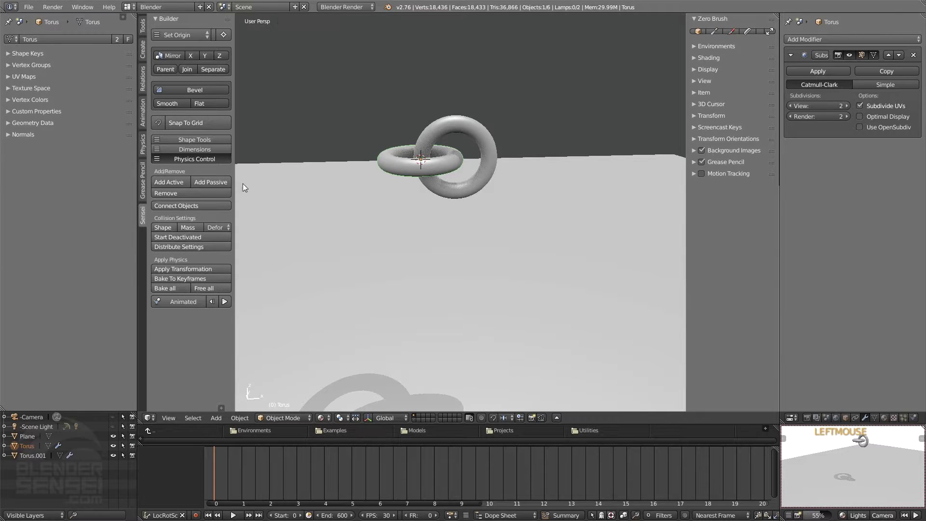
middle_click_drag(380, 189, 361, 197, "shift")
left_click(224, 183)
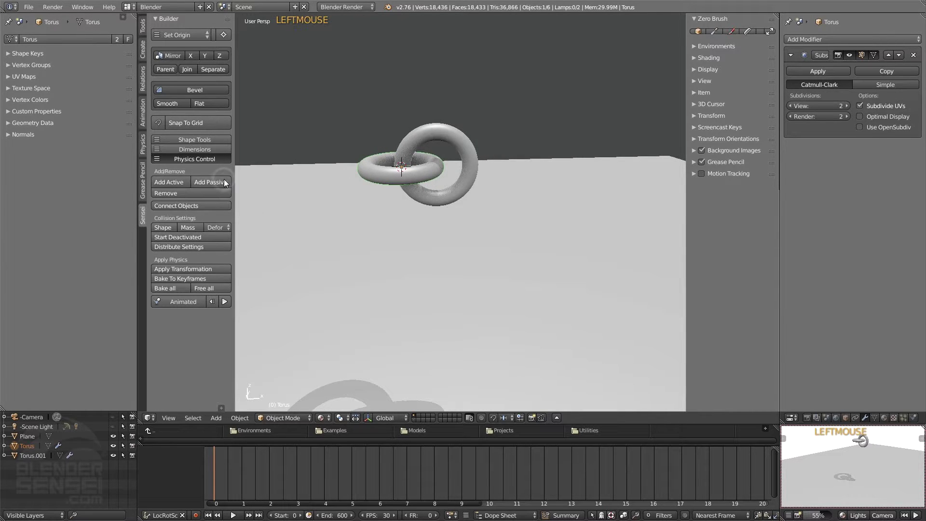
Play the simulation to see the upright ring hang from the passive ring, then stop and rewind it.
left_click(225, 302)
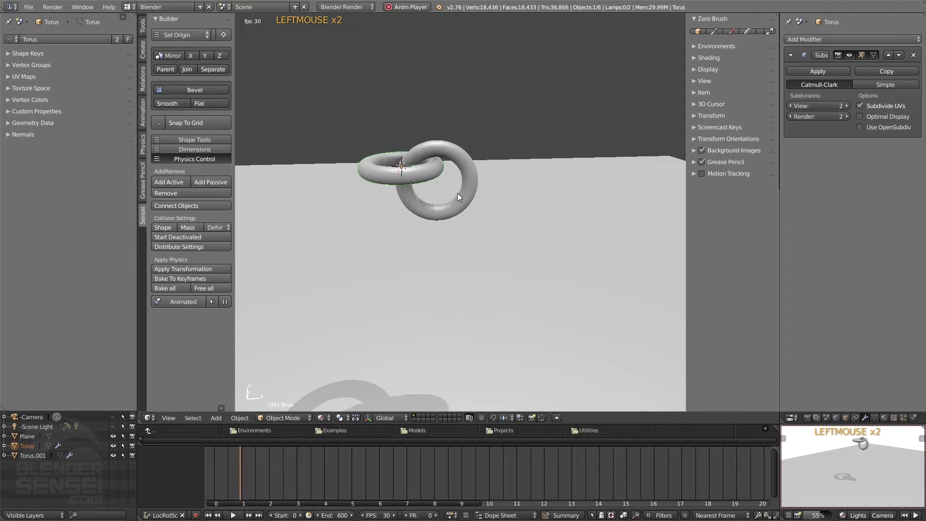
middle_click_drag(447, 171, 427, 204)
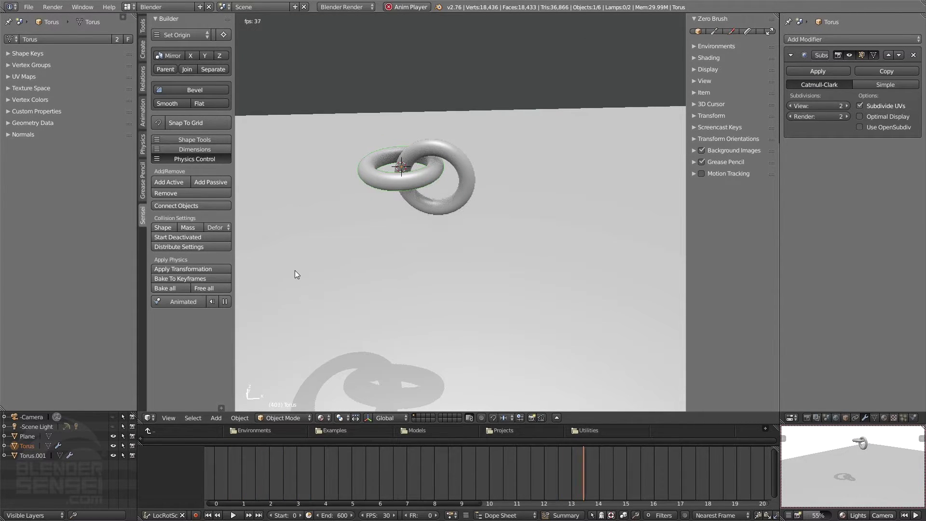
left_click(225, 302)
left_click(213, 300)
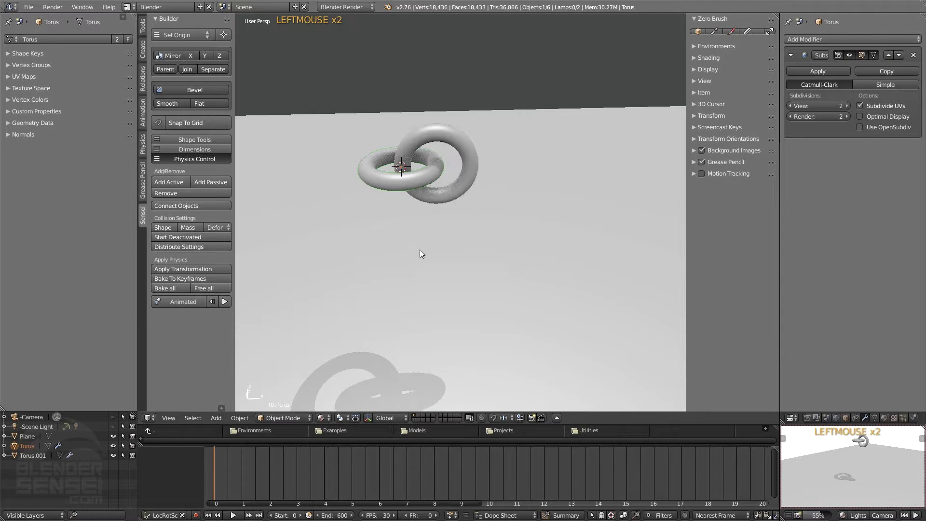
Move the flat ring slightly along the X axis in the front view, away from the upright ring's center.
middle_click_drag(420, 250, 410, 251, "shift")
key("KP_1")
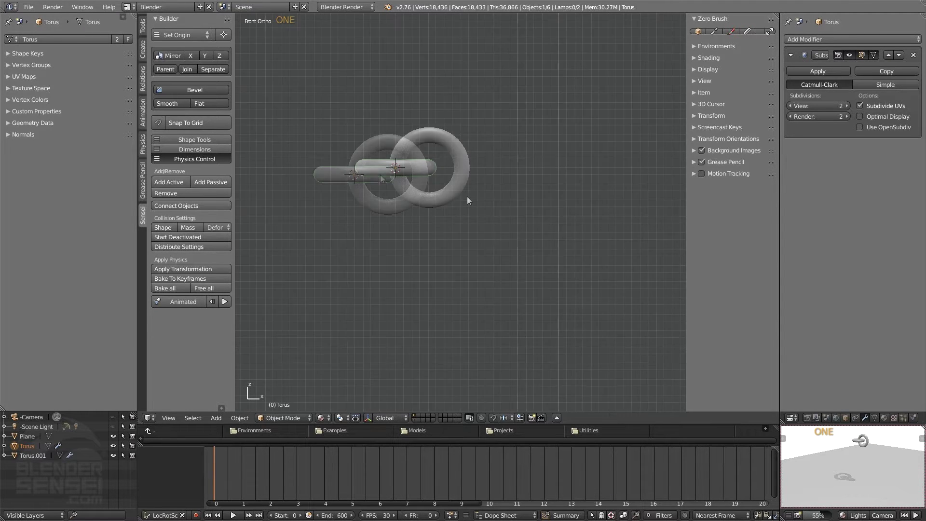
key("g")
key("x")
left_click(384, 175)
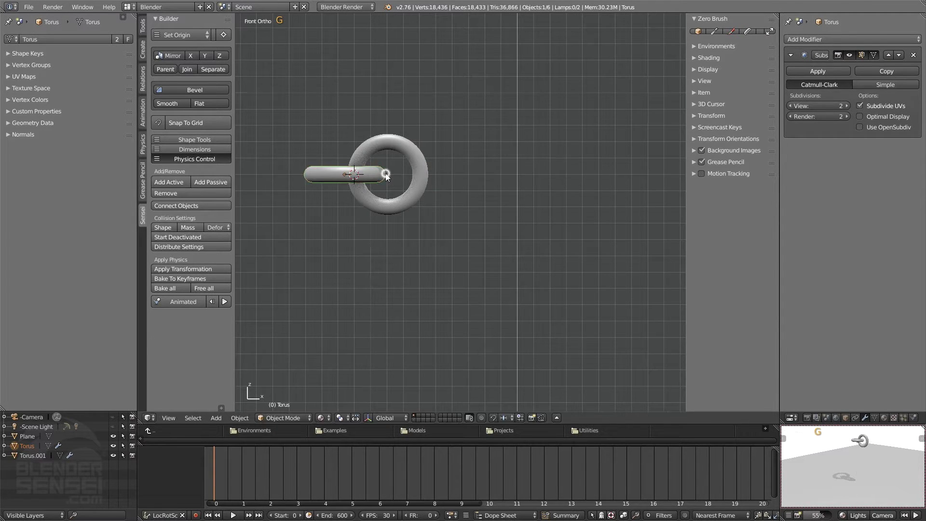
Create a linked duplicate of the flat ring about 2.8 units along X, on the upright ring's opposite side.
middle_click_drag(384, 174, 423, 176, "shift")
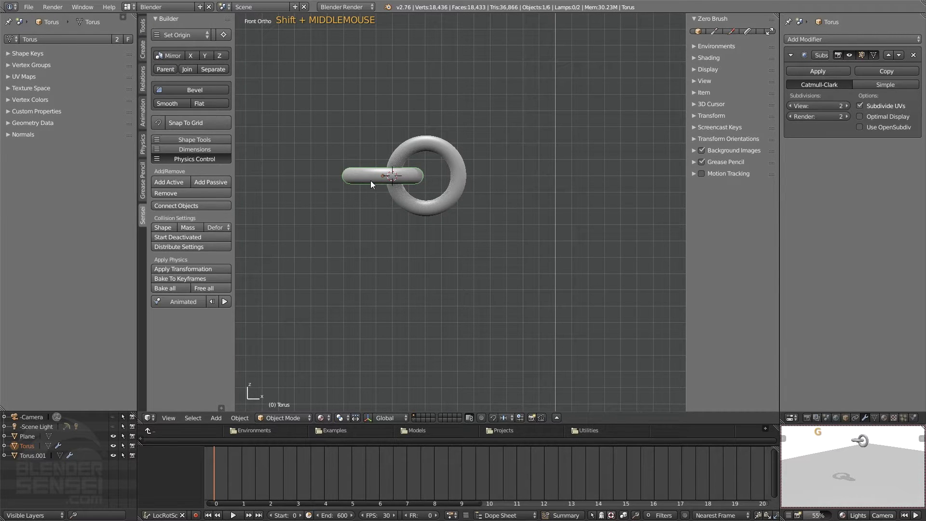
key("alt+d")
key("x")
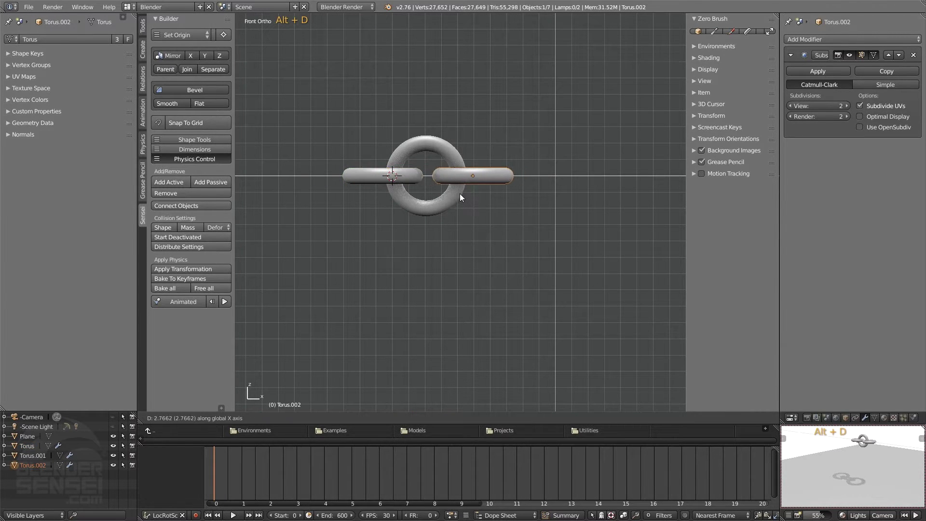
left_click(459, 193)
Play the simulation of the three-ring chain, then stop it.
key("KP_0")
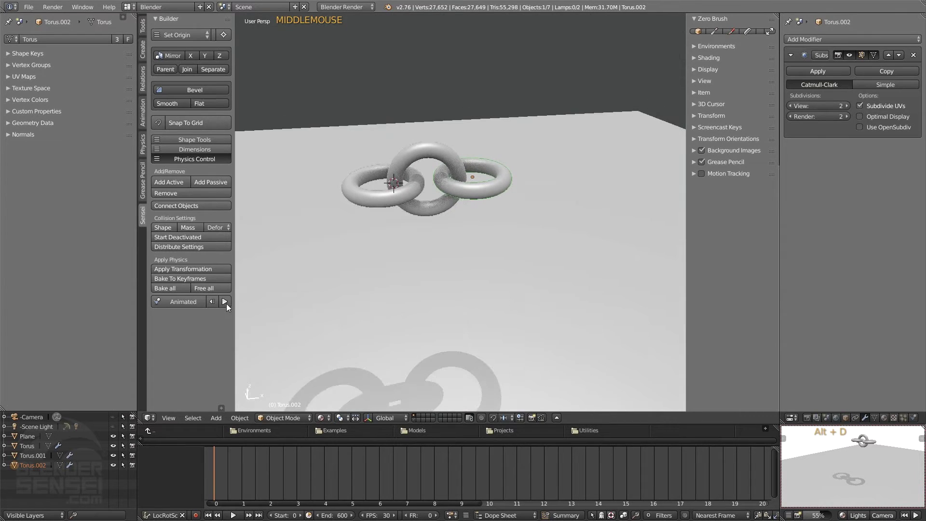
left_click(226, 302)
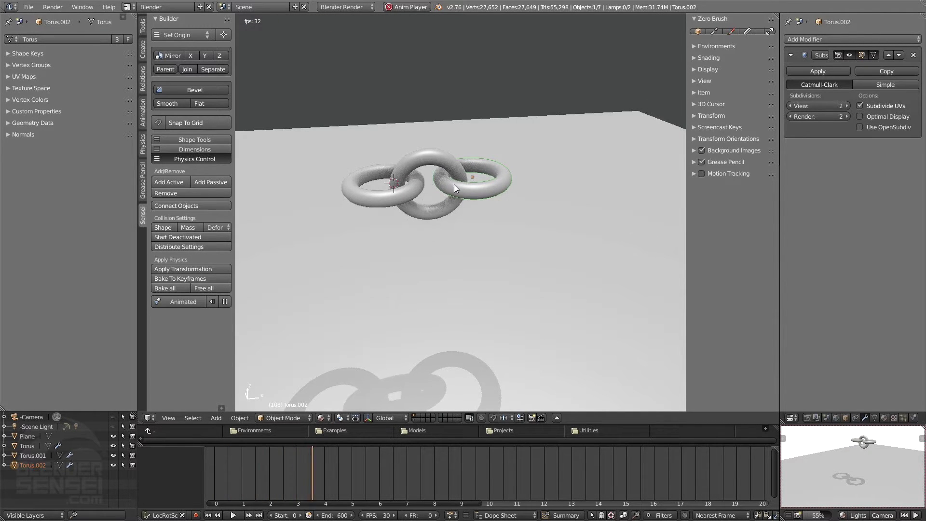
left_click(223, 302)
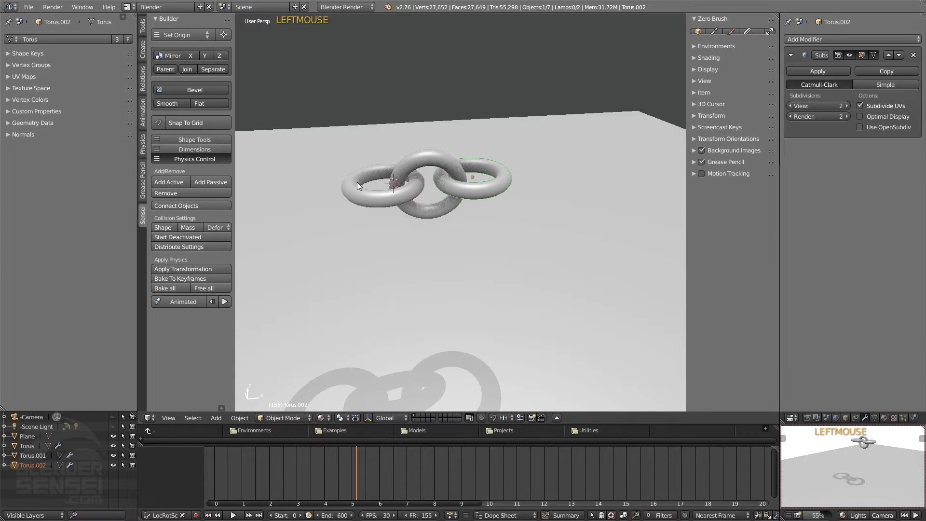
Make the third ring an active rigid body and return the animation to the first frame.
left_click(479, 192)
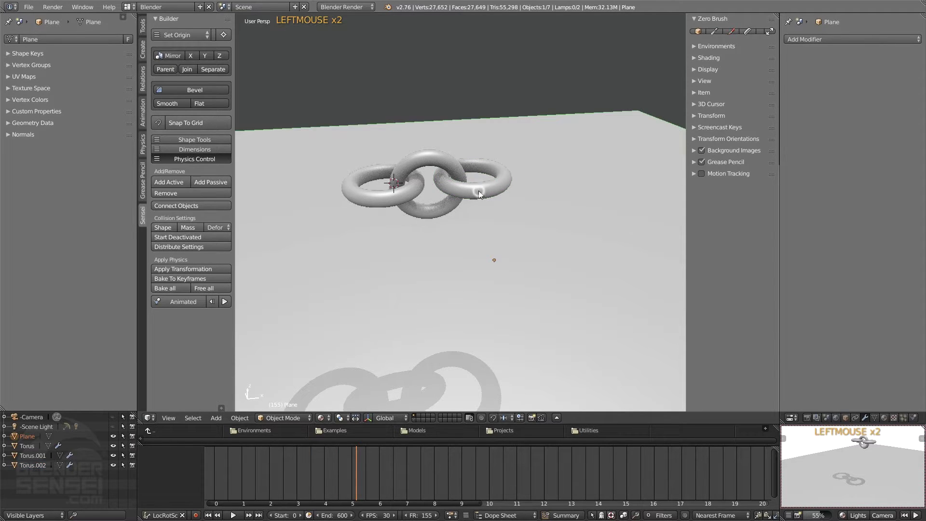
left_click(479, 190)
left_click(175, 182)
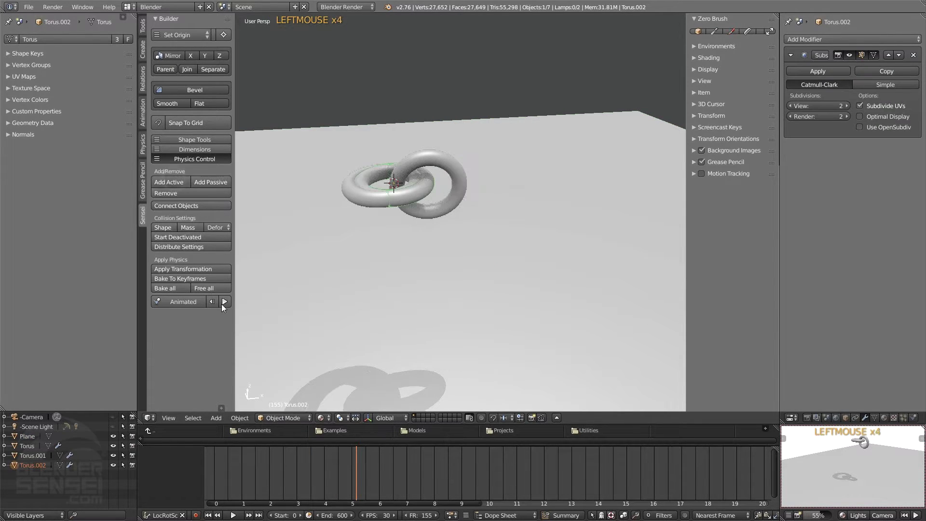
middle_click_drag(241, 305, 273, 306)
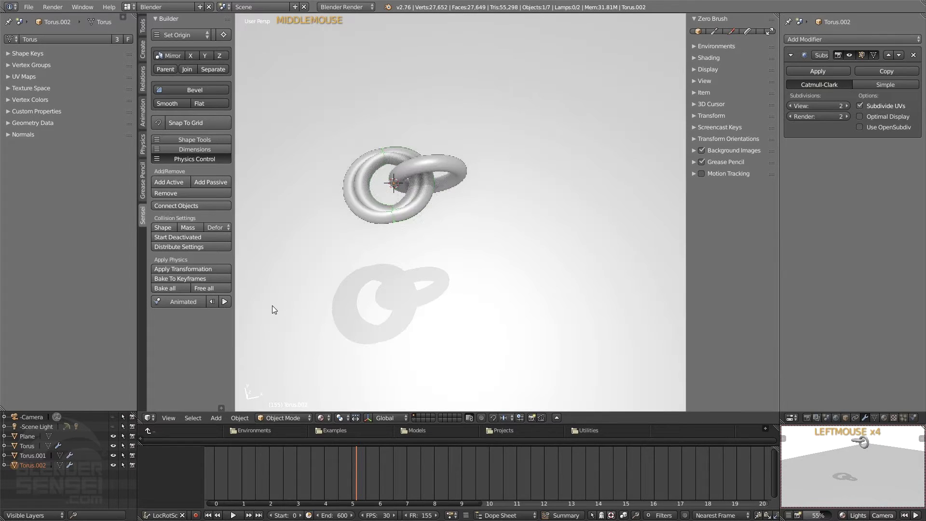
left_click(213, 302)
left_click(222, 289)
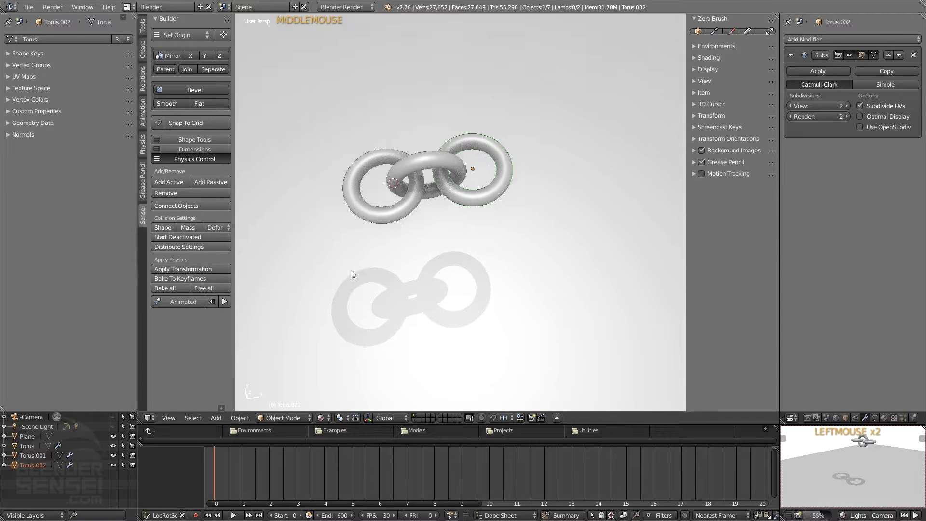
Play the simulation of the three linked rings, then stop it and return to the first frame.
middle_click_drag(351, 270, 338, 189)
left_click(224, 301)
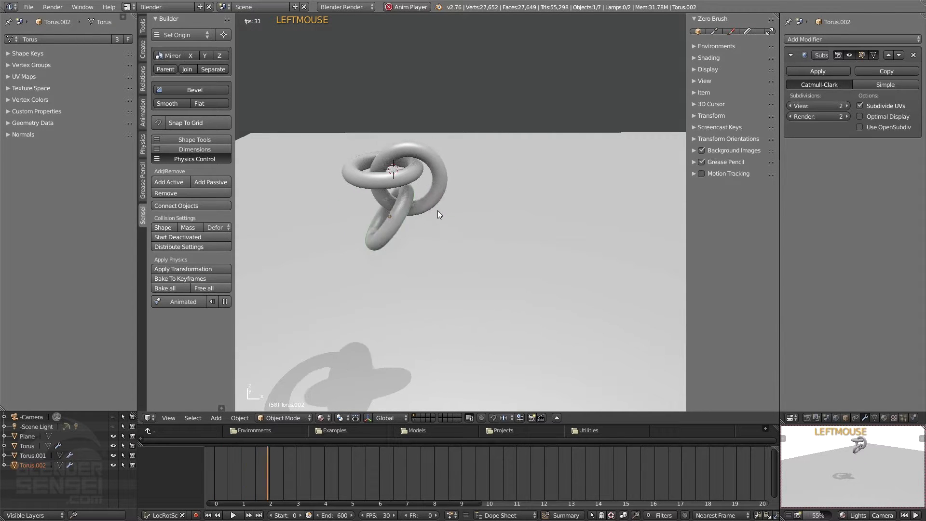
left_click(223, 302)
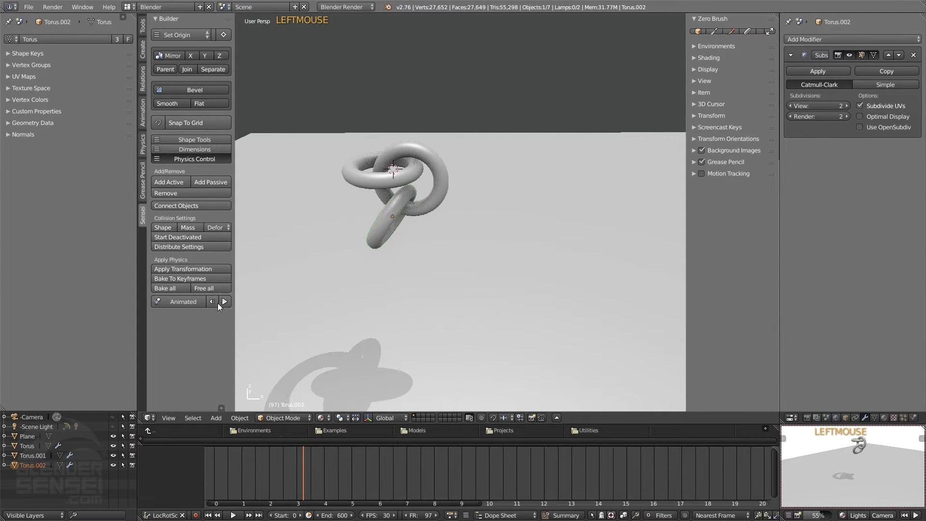
left_click(213, 302)
In the front view, create linked duplicates of the upright ring and third ring about 2.9 units along X, extending the chain.
key("KP_1")
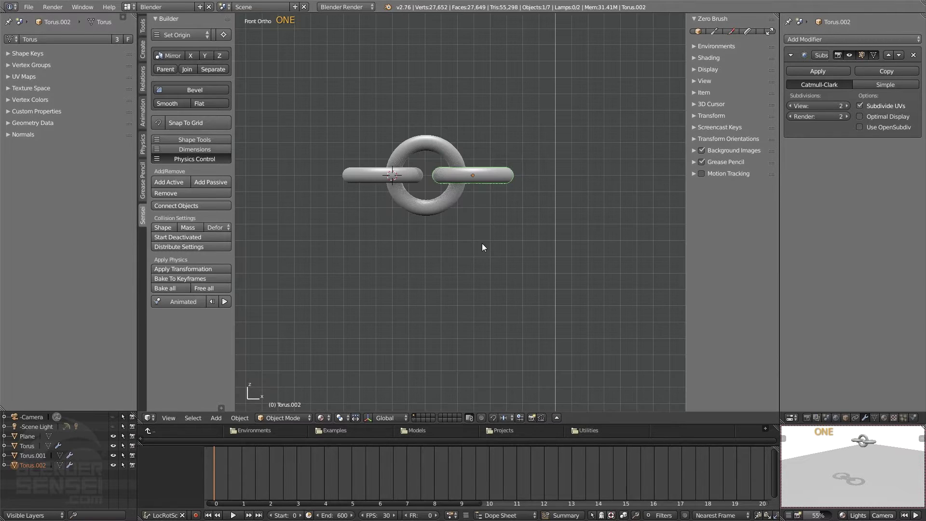
left_click(436, 153, "shift")
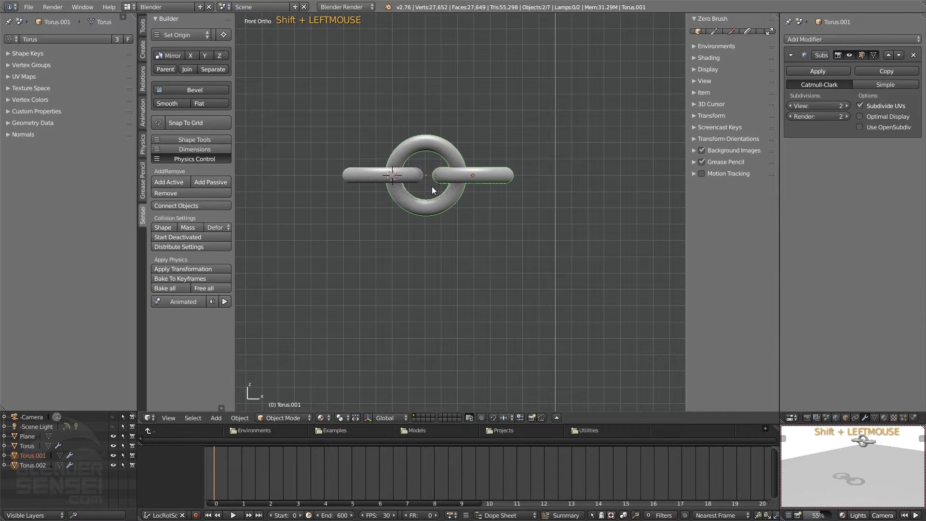
key("alt+d")
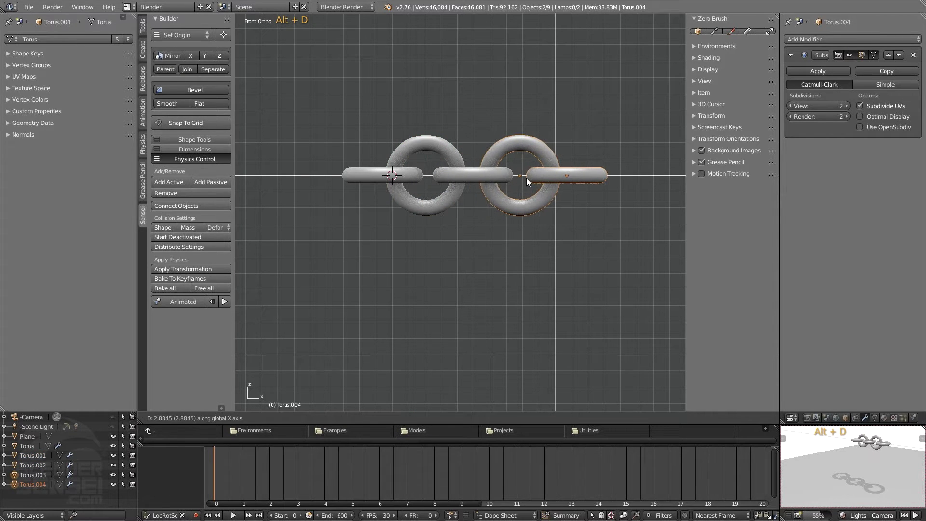
left_click(526, 178)
Create another linked duplicate of the selected two-link pair along X so it interlocks with the chain's end.
middle_click_drag(522, 173, 520, 200, "shift")
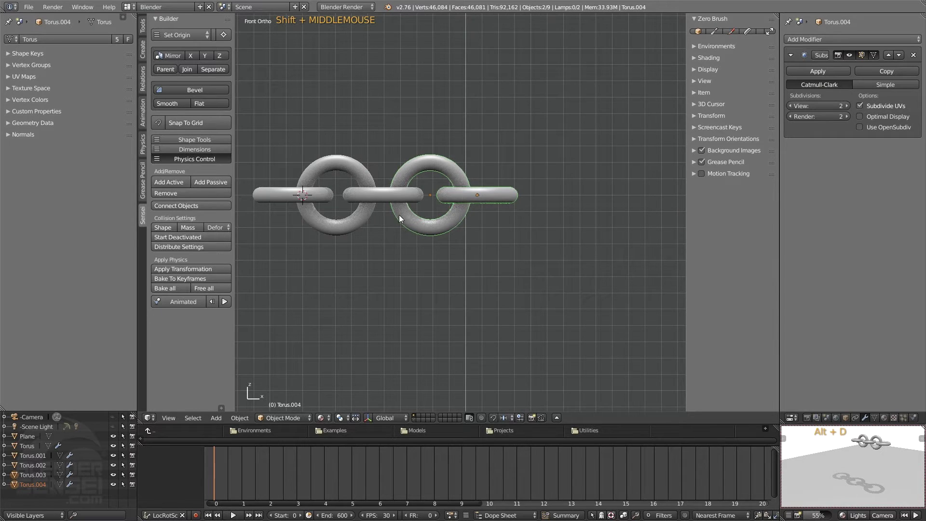
mouse_move(429, 207)
middle_mouse_down("shift")
mouse_move(454, 199)
mouse_move(428, 204)
middle_mouse_up("shift")
key("alt+d")
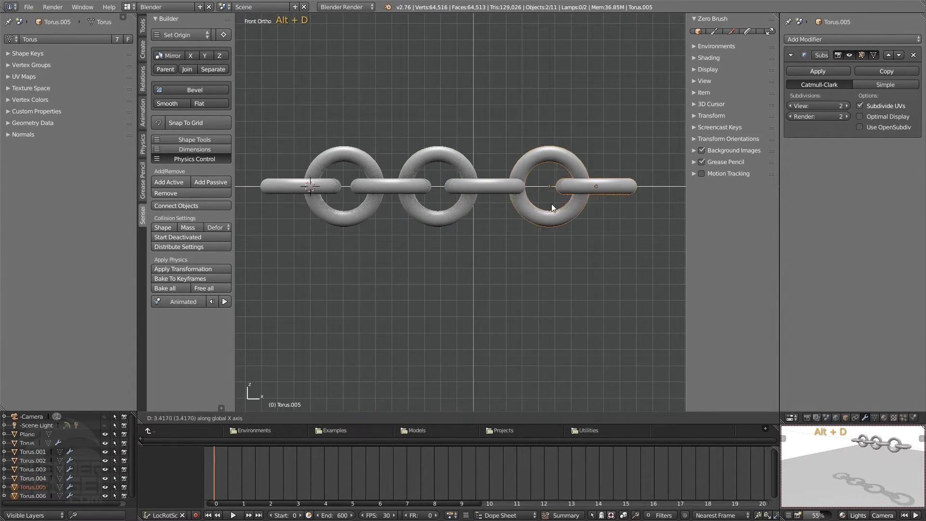
left_click(523, 204)
Add the two preceding links to the selection and create linked duplicates of all four links along X at the chain's end.
left_click(474, 185, "shift")
left_click(456, 158, "shift")
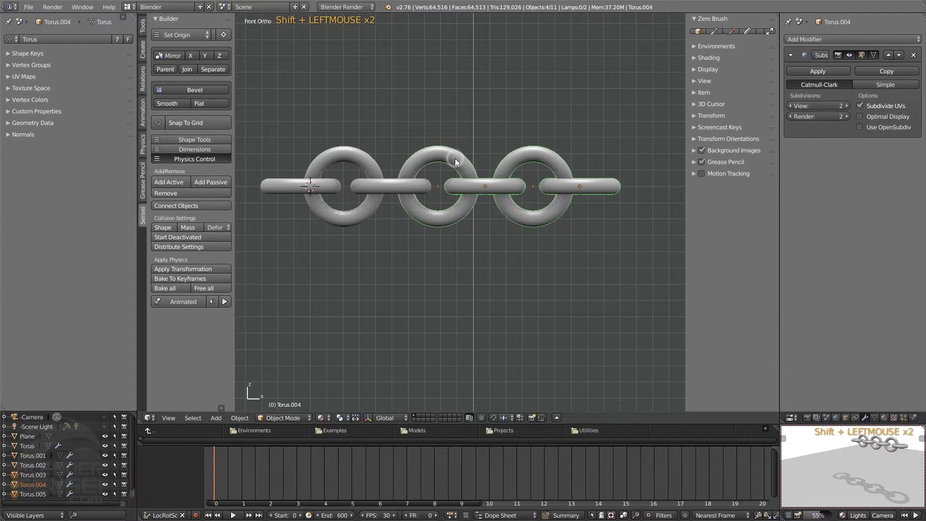
middle_click_drag(455, 159, 369, 215, "shift")
key("alt+d")
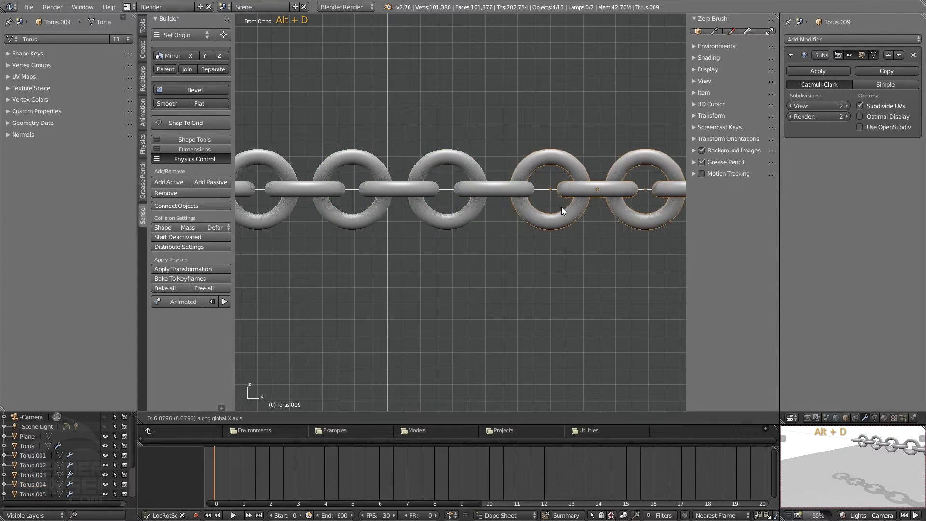
left_click(551, 207)
Run the rigid body simulation of the extended chain from a perspective view, then stop it and return to the first frame.
middle_click_drag(444, 231, 256, 292)
left_click(224, 302)
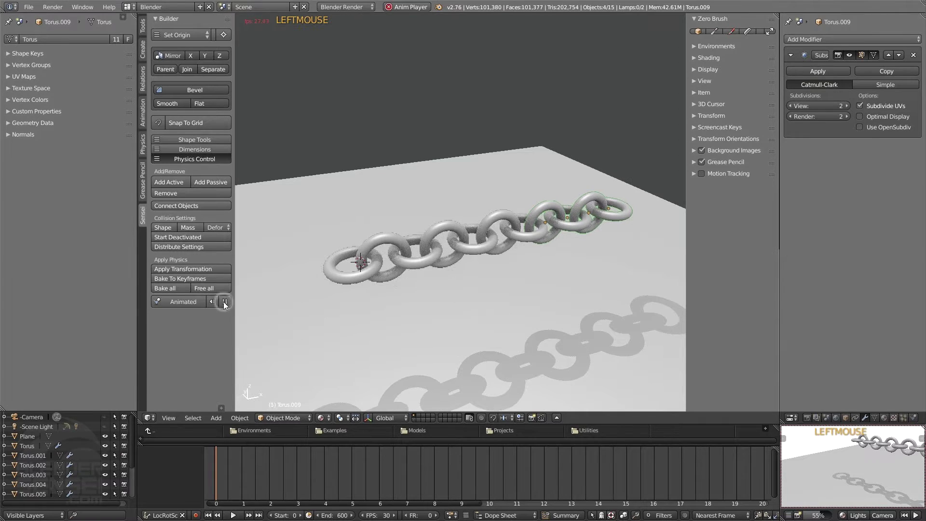
scroll(446, 257, "down", 1)
middle_click_drag(461, 281, 457, 280)
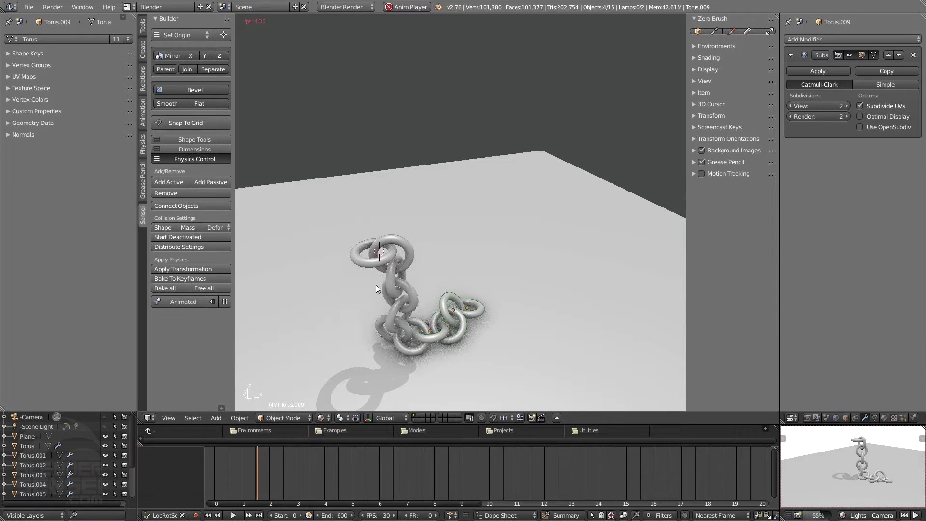
middle_click_drag(376, 285, 419, 283, "shift")
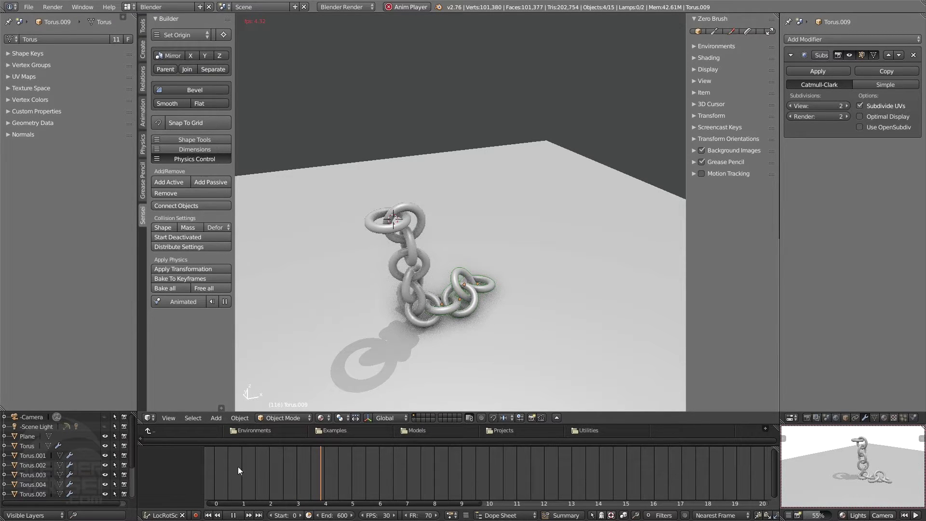
left_click(226, 302)
left_click(213, 302)
Replay the extended chain's simulation while viewing it from a lower angle, then stop it and rewind to the first frame.
left_click(225, 302)
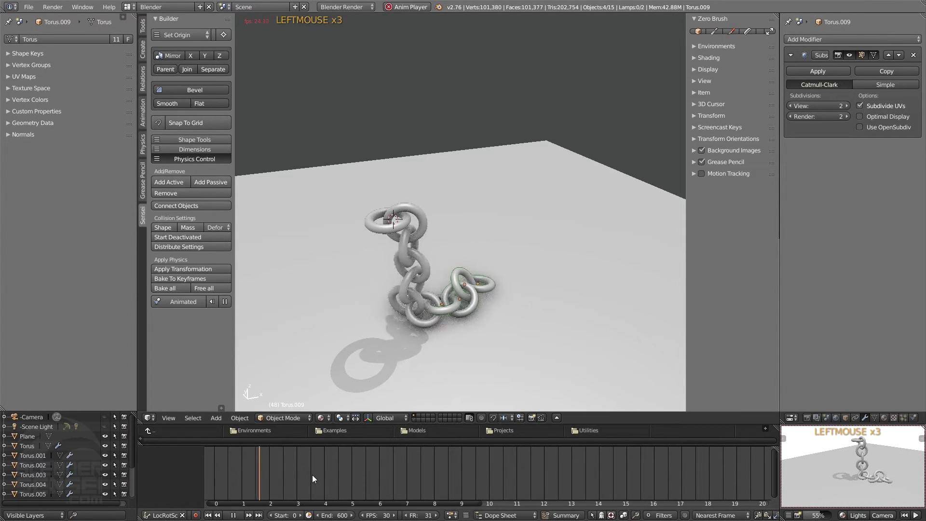
mouse_move(443, 248)
middle_mouse_down()
mouse_move(412, 292)
mouse_move(436, 241)
middle_mouse_up()
middle_click_drag(404, 279, 431, 276)
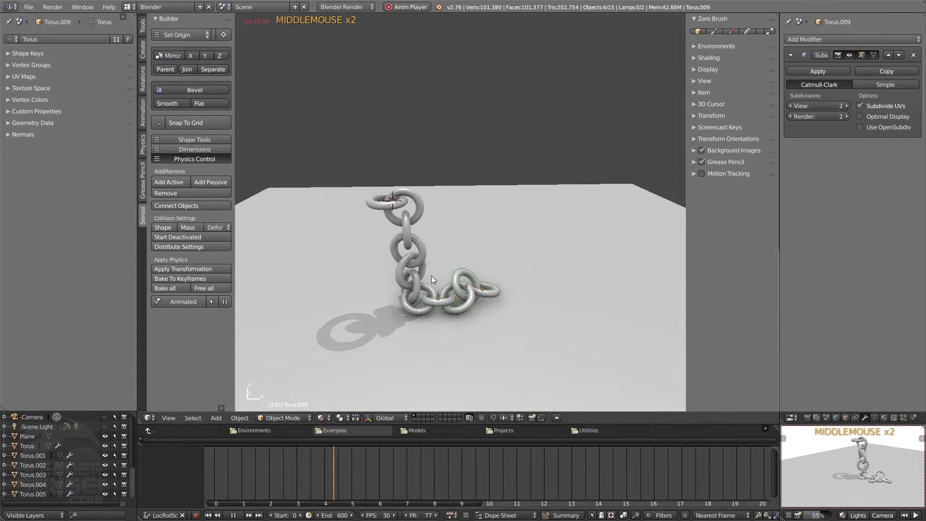
left_click(224, 303)
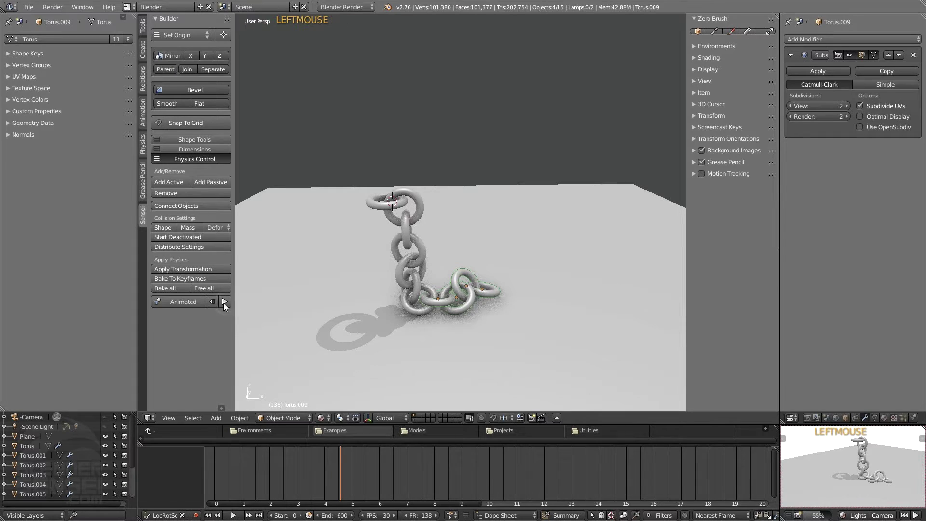
left_click(224, 303)
Bring the whole chain into view and bake all the rigid body physics.
middle_click_drag(282, 309, 314, 302, "shift")
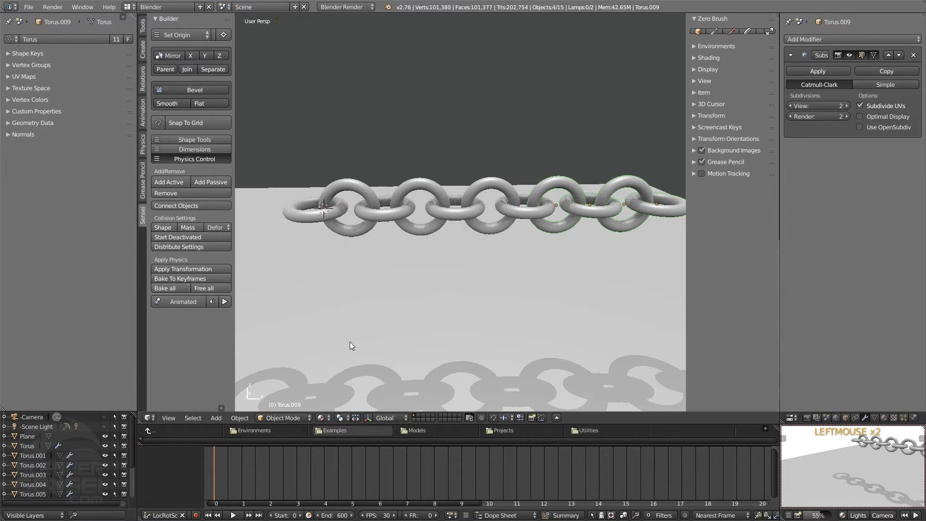
middle_click_drag(427, 312, 392, 314, "shift")
left_click(180, 289)
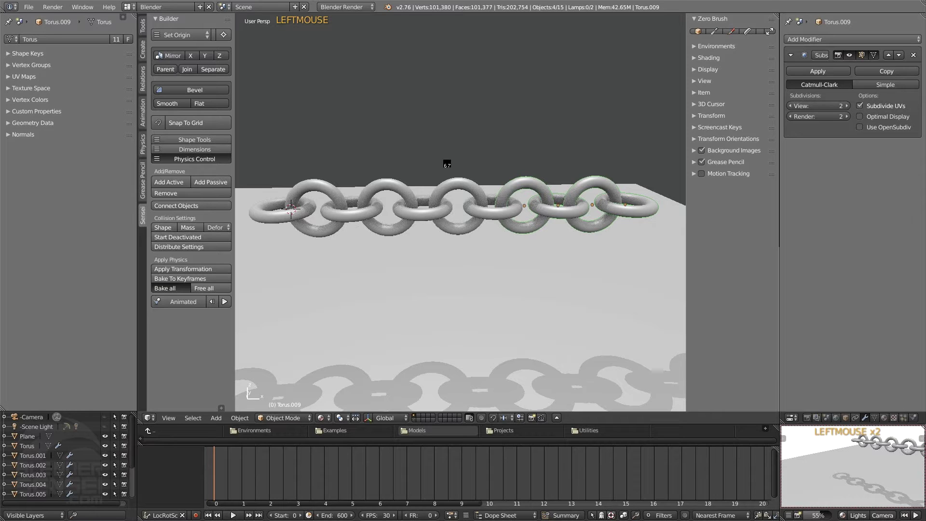
Play back the baked chain simulation, then stop it and return to the first frame.
left_click(225, 301)
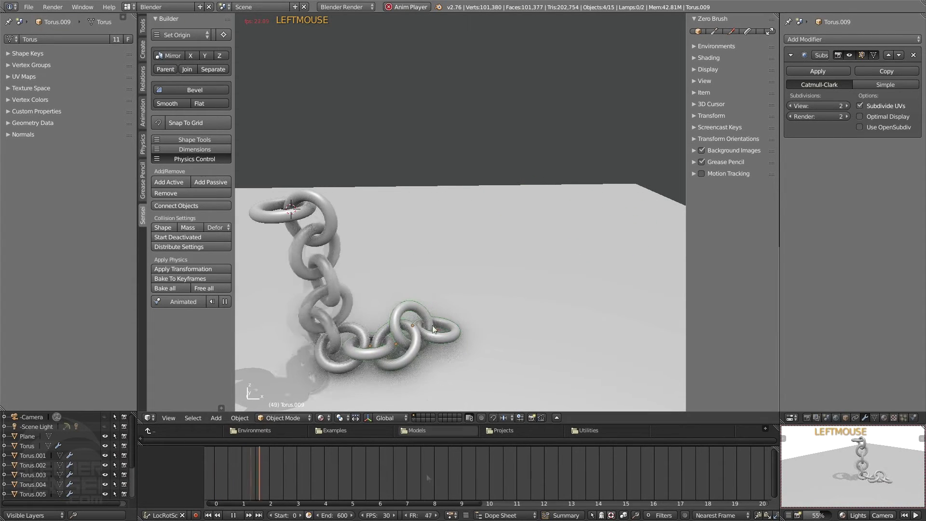
middle_click_drag(400, 245, 451, 219, "shift")
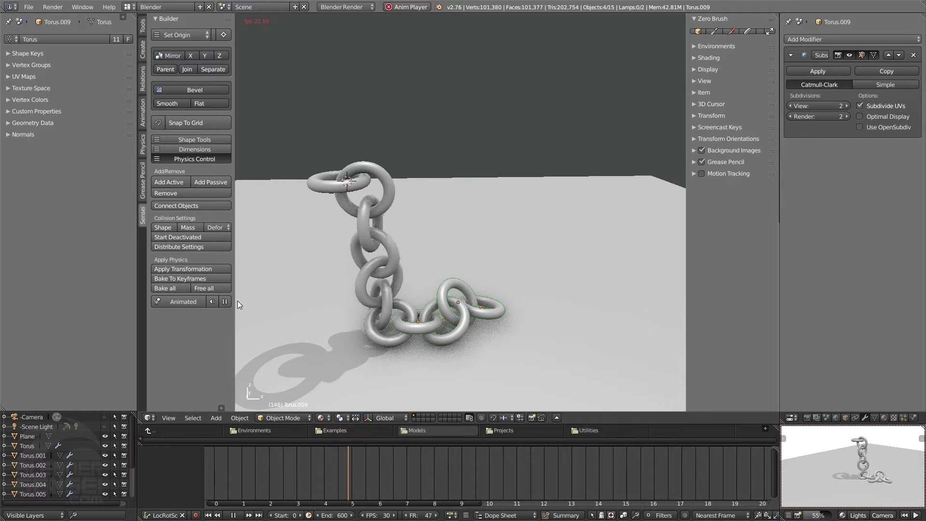
left_click(220, 303)
left_click(214, 302)
Rotate the first flat ring 90° in the front view and move it about 1.2 along X and 1.3 up Z through the adjacent ring.
middle_click_drag(351, 288, 409, 168, "shift")
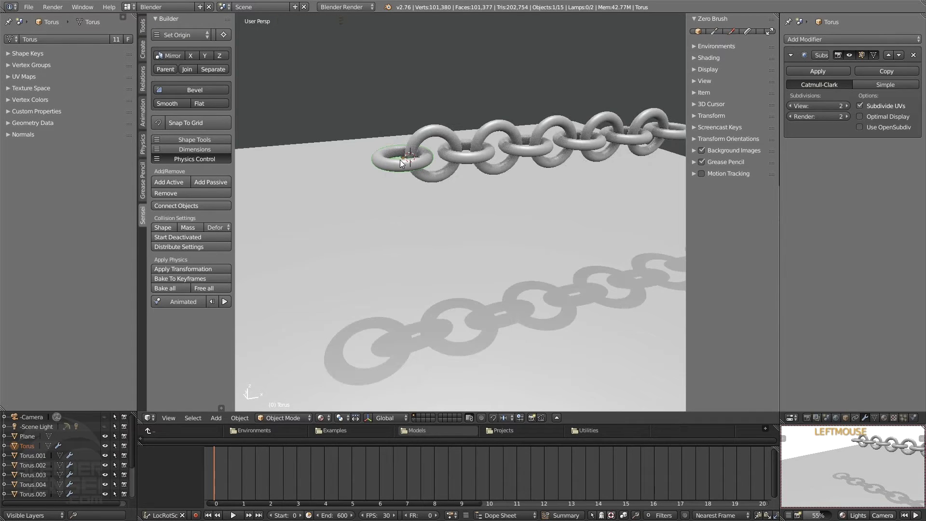
key("KP_1")
middle_click_drag(442, 149, 418, 139, "shift")
key("r")
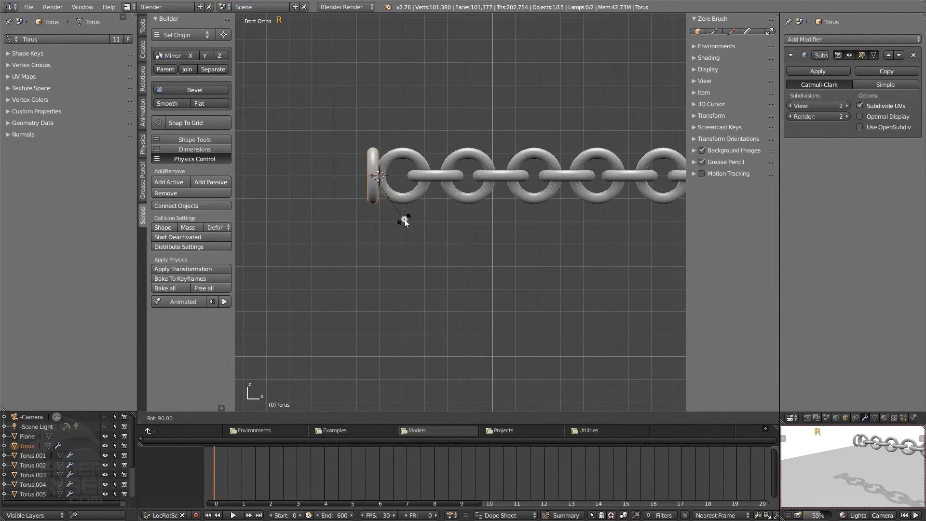
left_click(406, 220)
key("g")
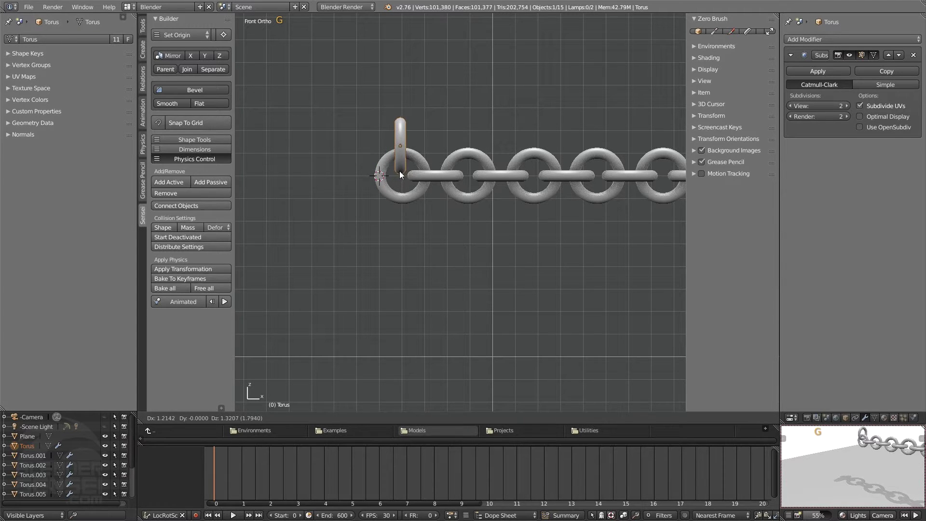
left_click(399, 172)
Box-select all the chain links and move them about 4.2 units along X and 8.6 units up Z.
scroll(399, 171, "down", 3)
key("b")
left_click_drag(331, 149, 573, 221)
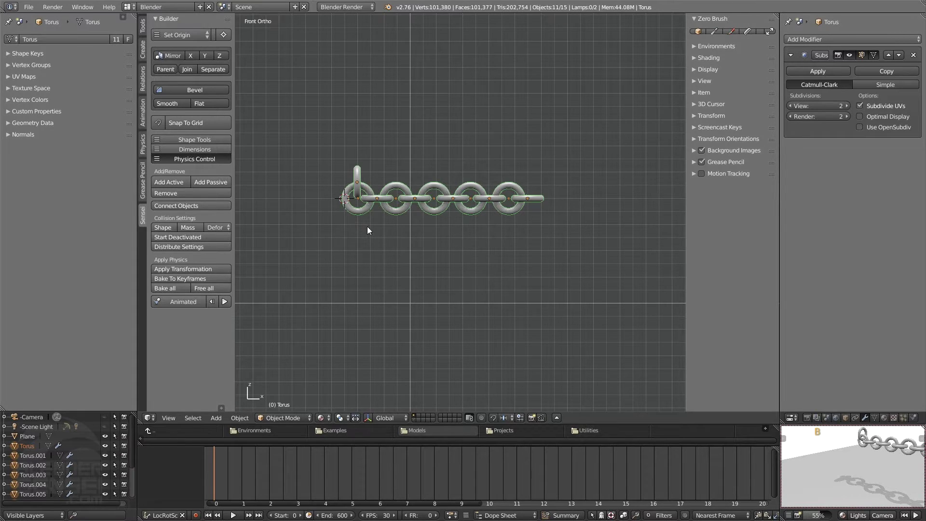
key("g")
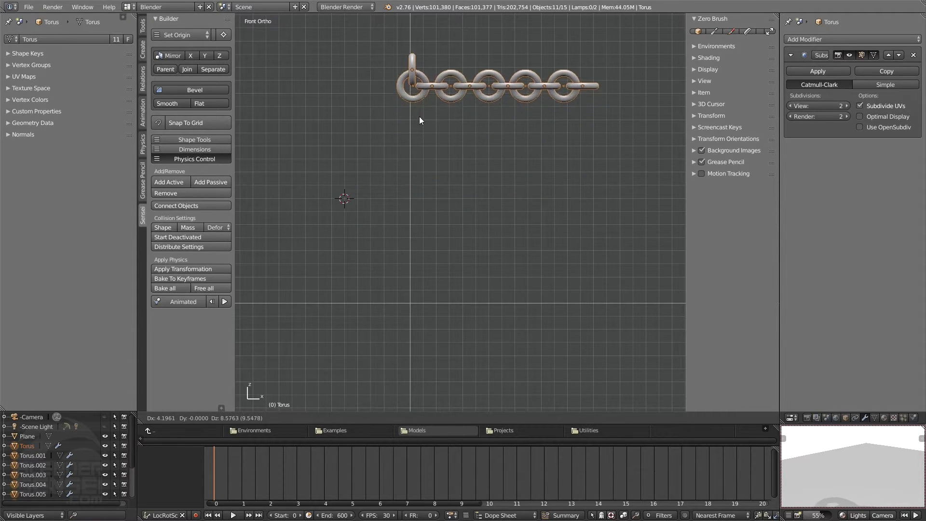
left_click(419, 117)
Scale the whole chain down uniformly and reposition it so its hanging end lines up with the world's vertical axis.
middle_click_drag(597, 112, 577, 175, "shift")
key("g")
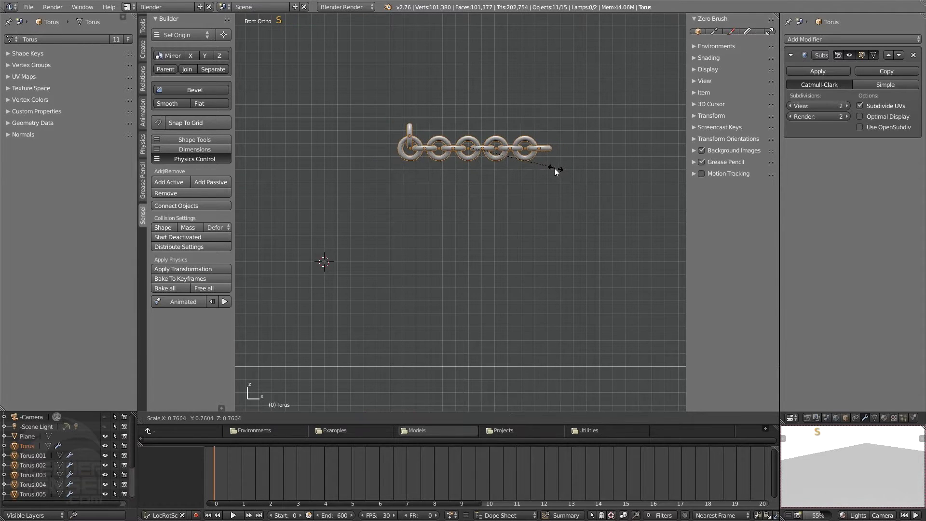
left_click(517, 174)
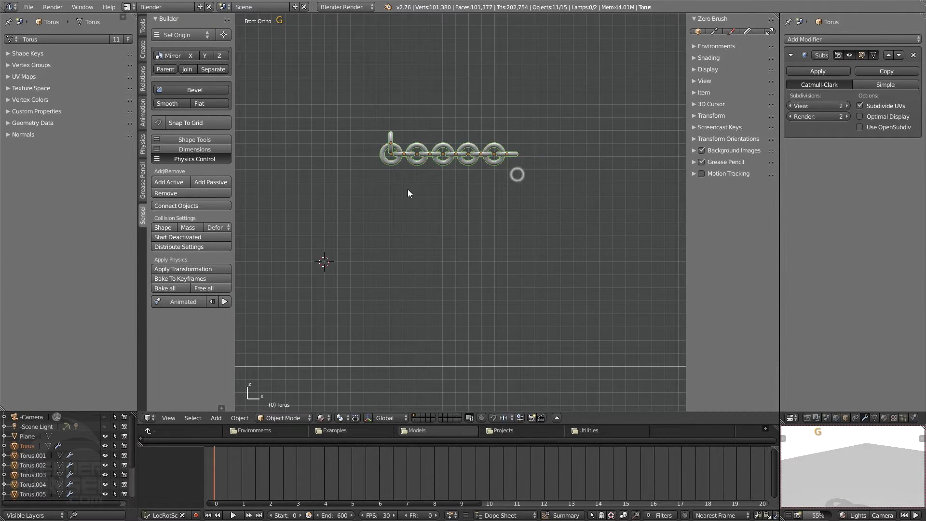
Play the simulation of the raised chain swinging from its upright ring, then stop it and return to the first frame.
middle_click_drag(407, 189, 436, 193)
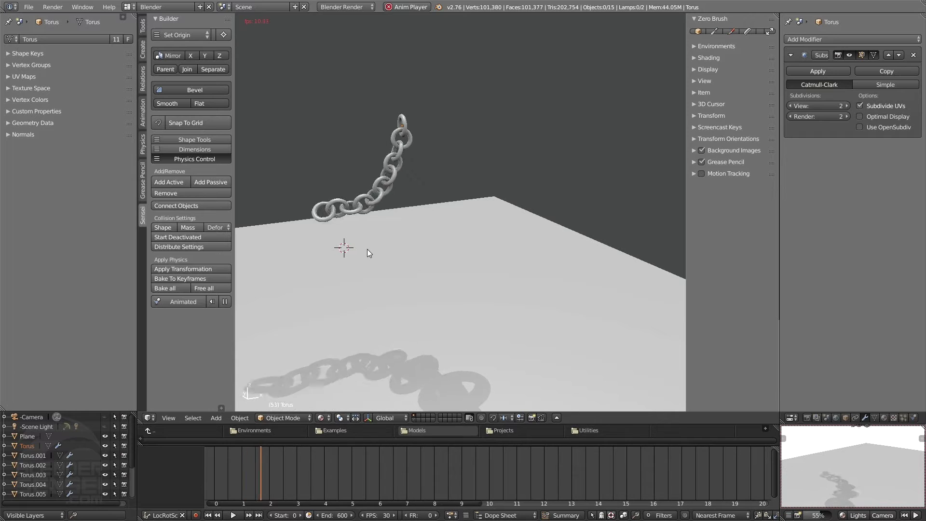
left_click(215, 35)
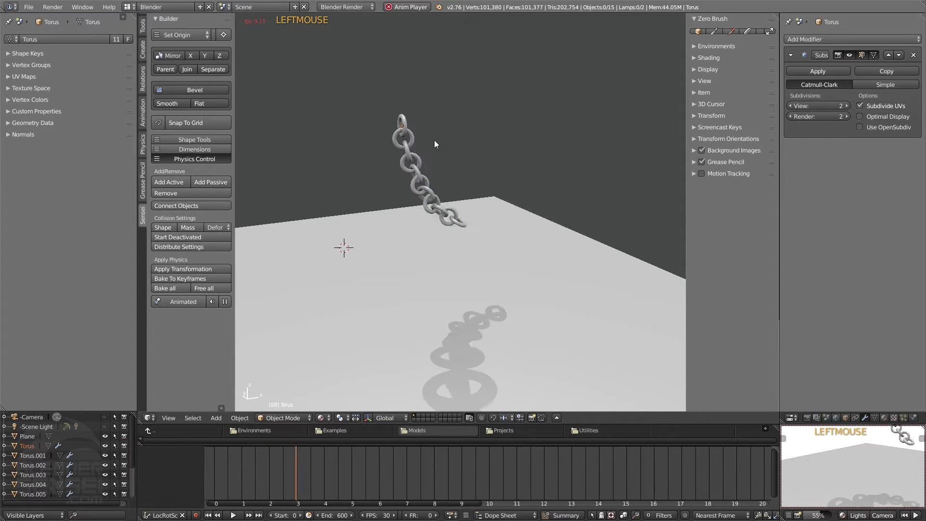
left_click(225, 302)
left_click(212, 301)
Box-select every link except the upright holding ring and create linked duplicates about 9.6 units along X.
middle_click_drag(476, 252, 488, 173)
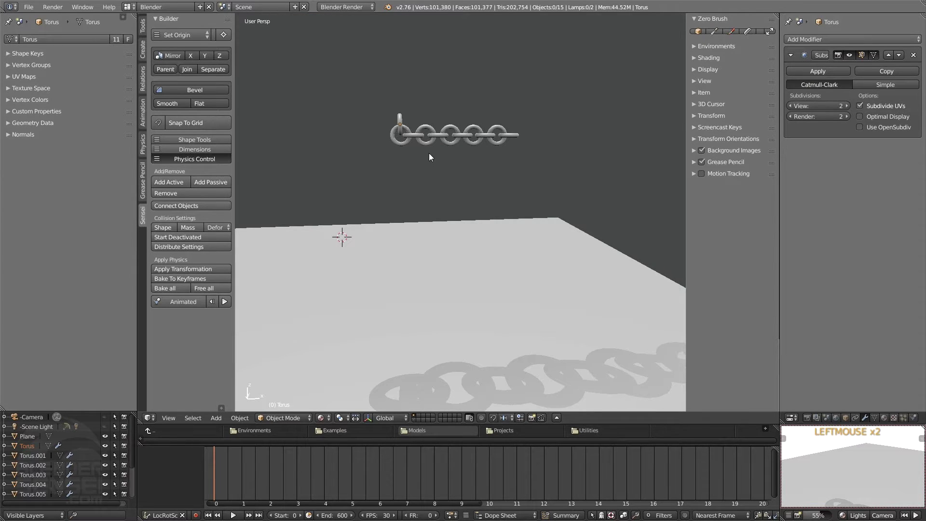
key("b")
left_click_drag(415, 160, 407, 163)
middle_click_drag(517, 137, 493, 144)
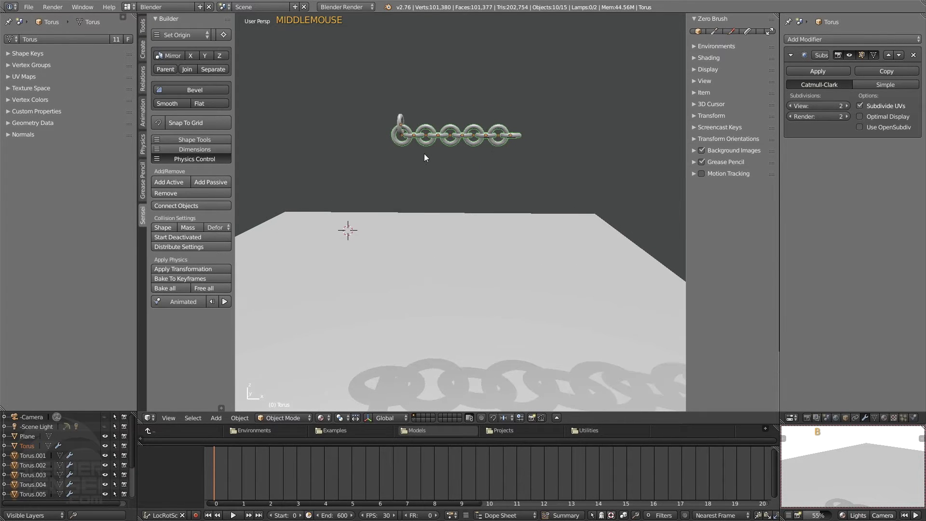
key("alt+d")
key("x")
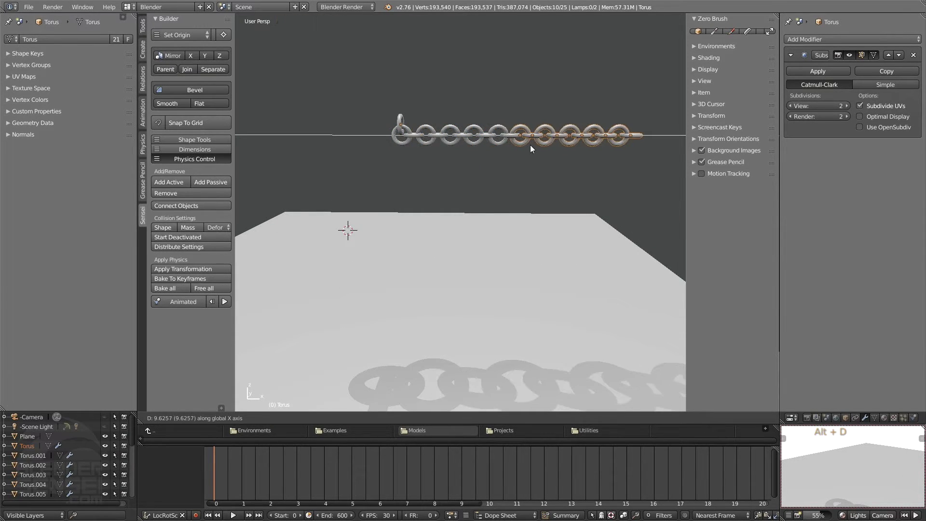
left_click(531, 144)
Inspect up close how the duplicated section interlocks with the original chain.
scroll(529, 141, "up", 4)
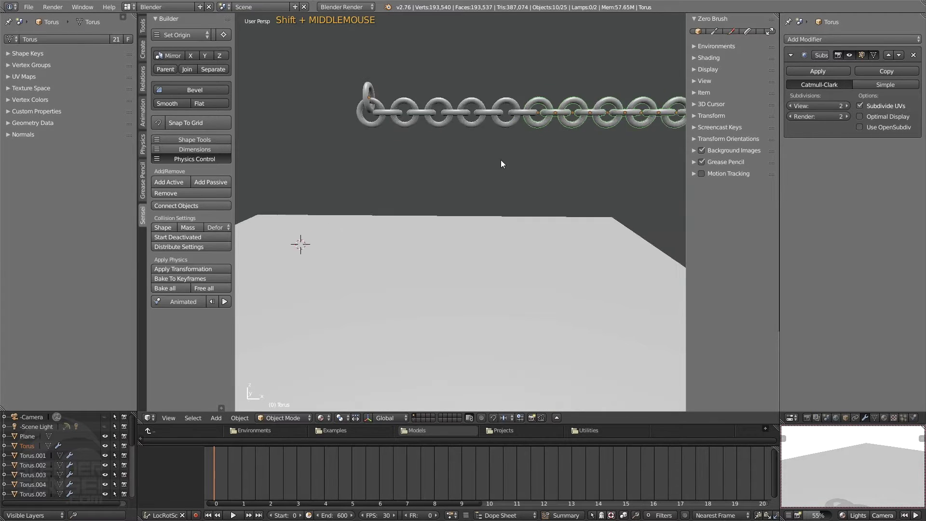
middle_click_drag(462, 195, 506, 207)
scroll(506, 202, "up", 5)
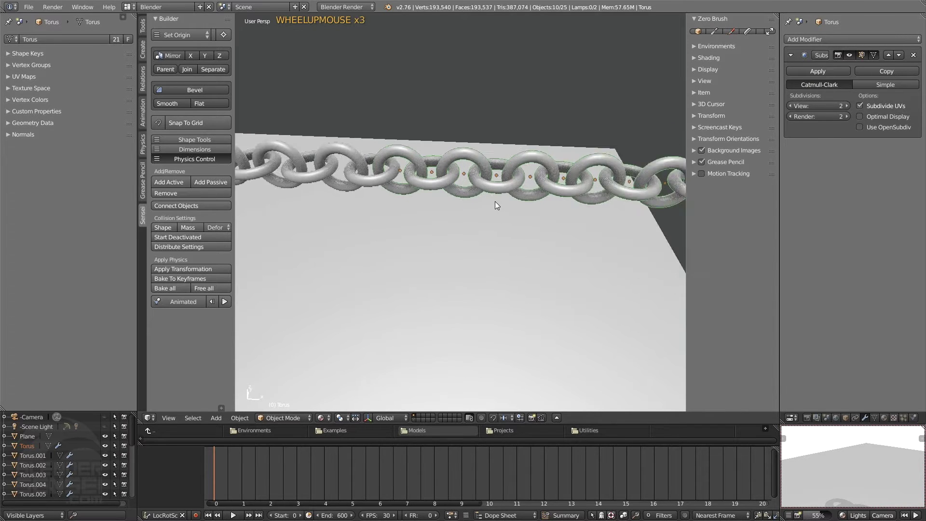
scroll(528, 177, "down", 2)
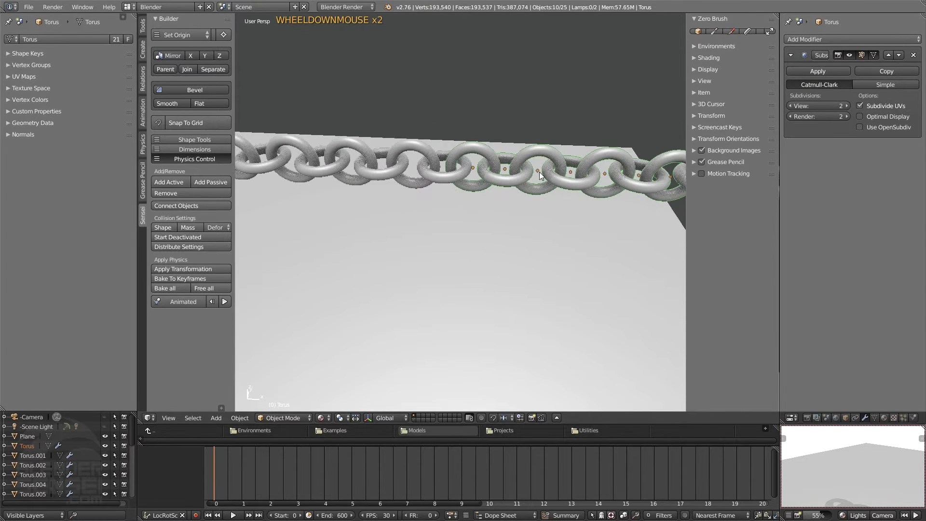
scroll(333, 169, "down", 3)
middle_click_drag(334, 169, 386, 168, "shift")
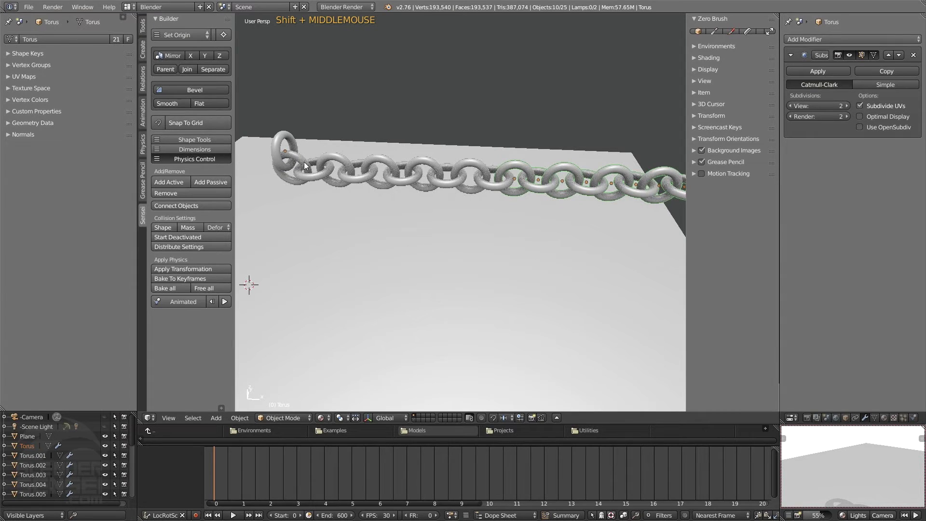
Extrude a loop of faces around the tube of one middle link outward into a raised collar.
middle_click_drag(467, 183, 347, 179, "shift")
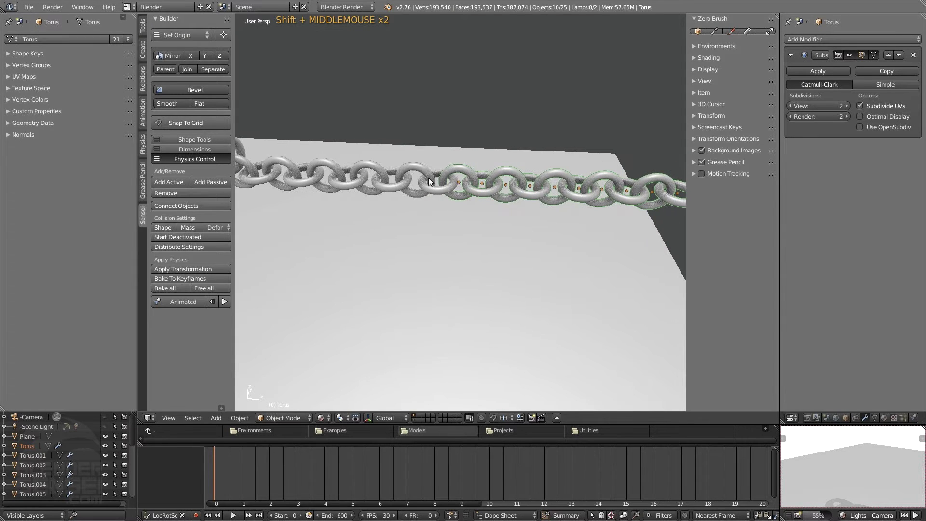
middle_click_drag(429, 179, 531, 184, "shift")
left_click(513, 189)
key("Tab")
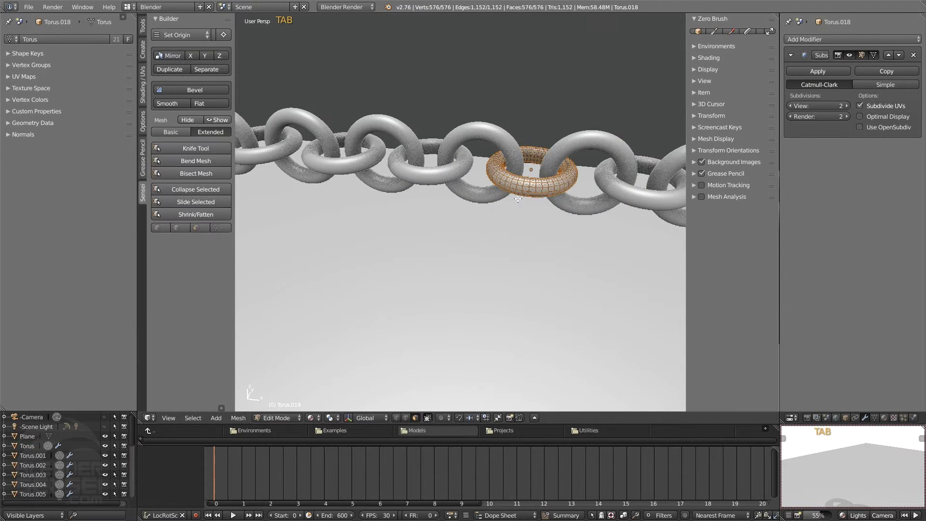
scroll(576, 166, "up", 4)
key("space")
left_click(576, 155, "alt")
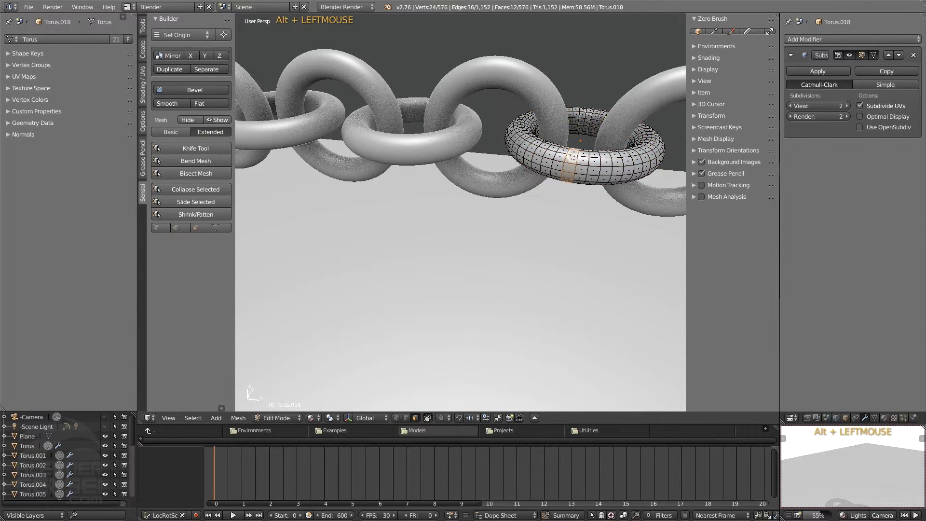
middle_click_drag(576, 156, 579, 153)
key("e")
key("e")
key("e")
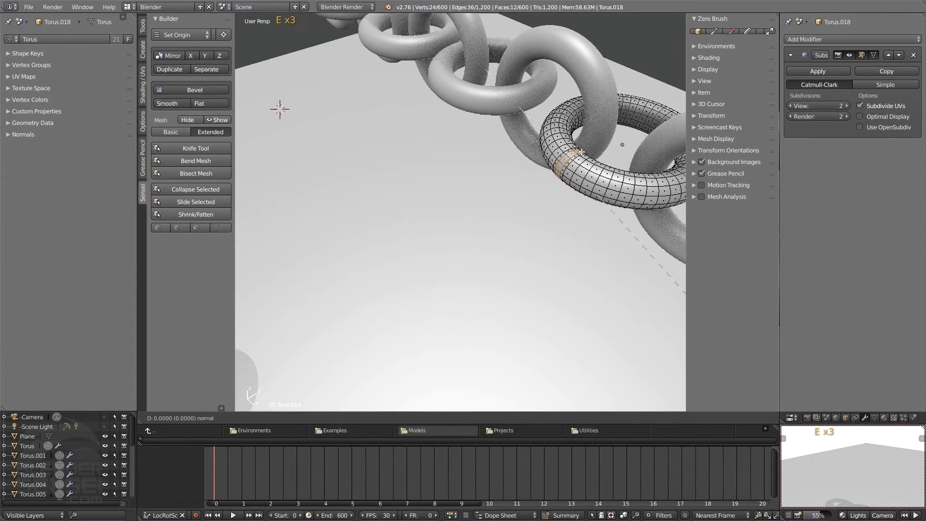
left_click(601, 140)
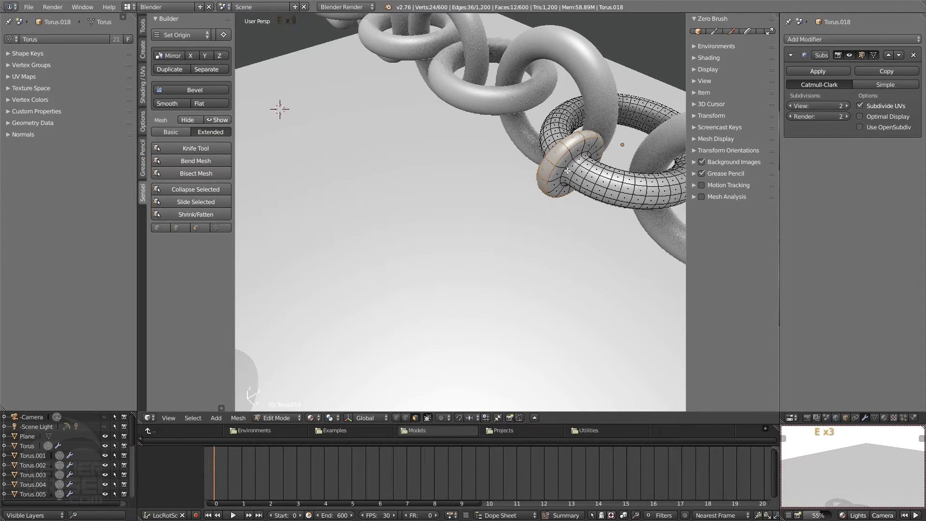
scroll(561, 171, "down", 2)
key("Tab")
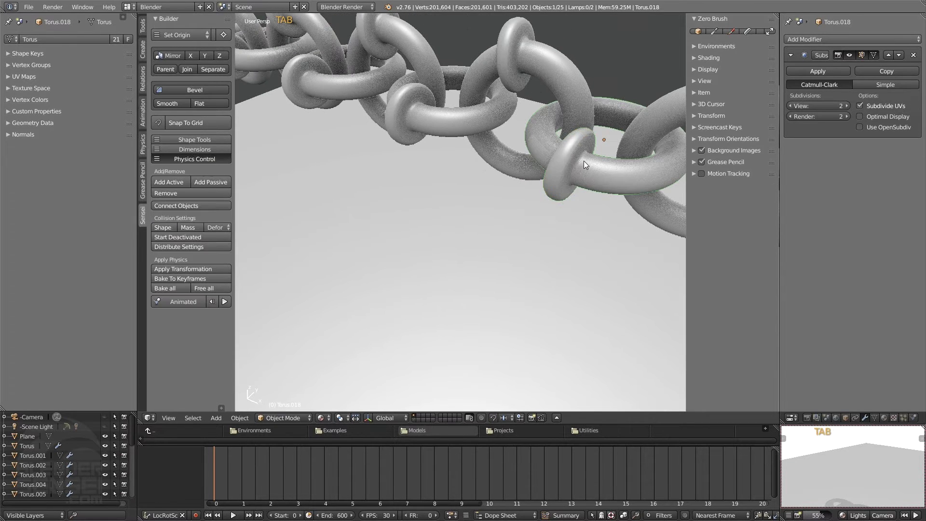
Check the extruded collar across all linked duplicates, then undo the mesh extrusion.
scroll(573, 167, "down", 4)
scroll(507, 198, "down", 2)
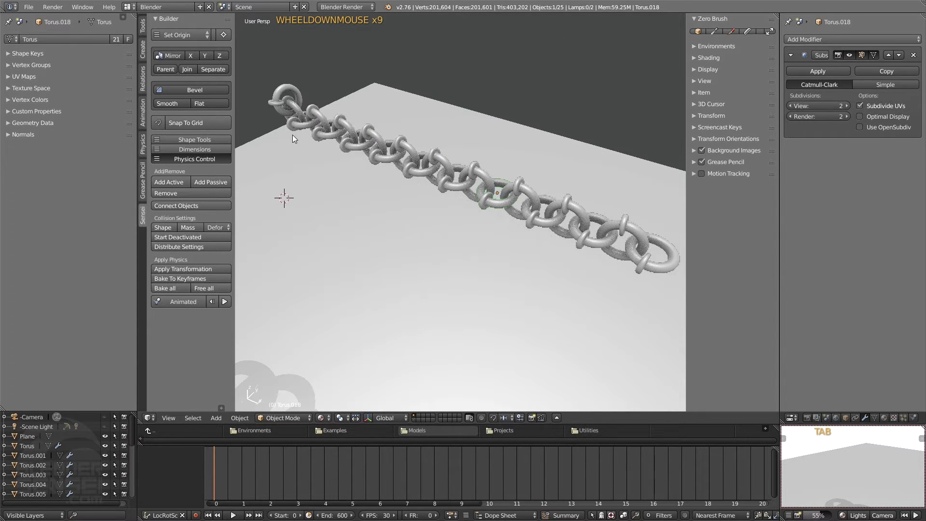
middle_click_drag(292, 135, 461, 186)
scroll(523, 213, "up", 3)
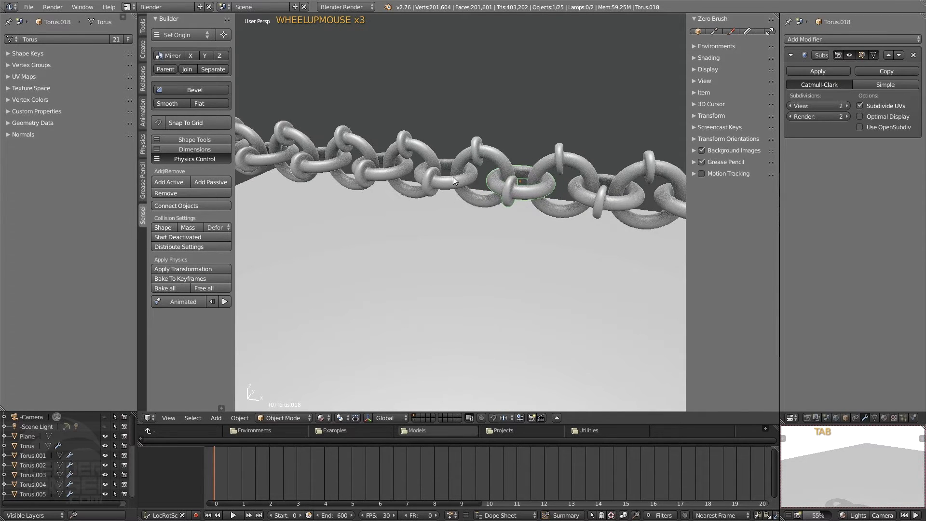
scroll(511, 201, "up", 1)
middle_click_drag(480, 189, 421, 172, "shift")
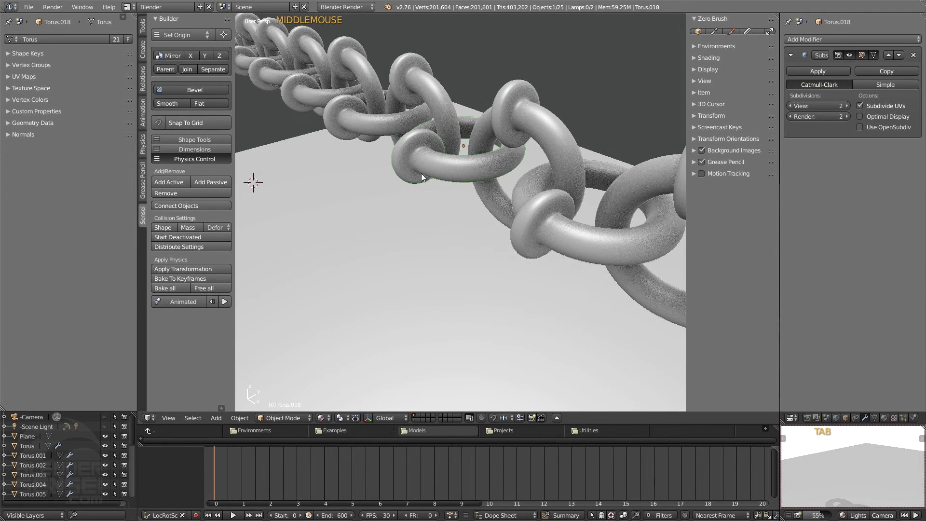
key("Tab")
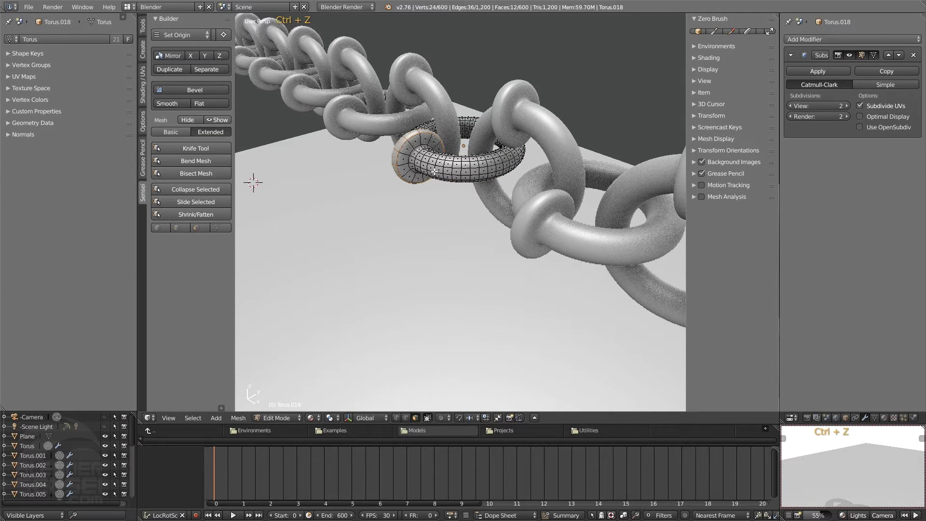
middle_click_drag(439, 152, 397, 200)
key("Tab")
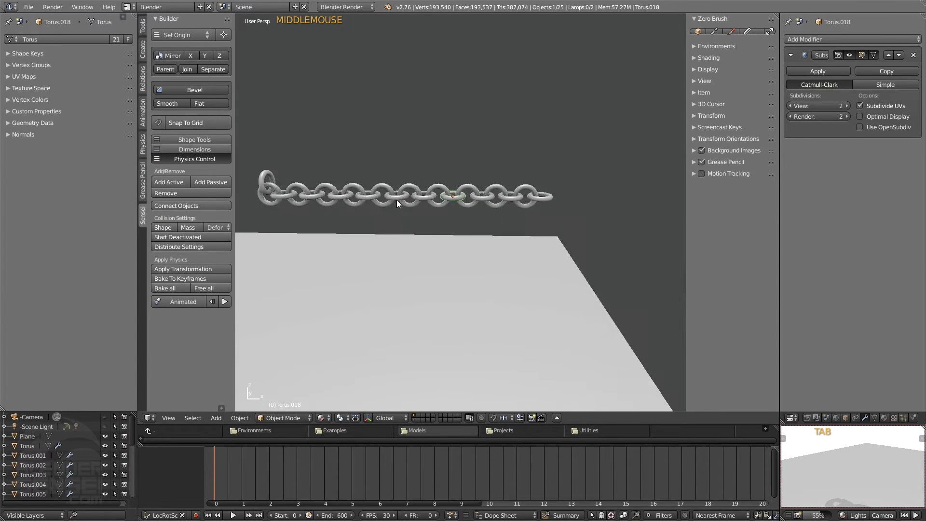
Deselect everything, play the simulation of the lengthened chain dropping onto the floor, and pause it partway.
middle_click_drag(453, 187, 498, 167, "shift")
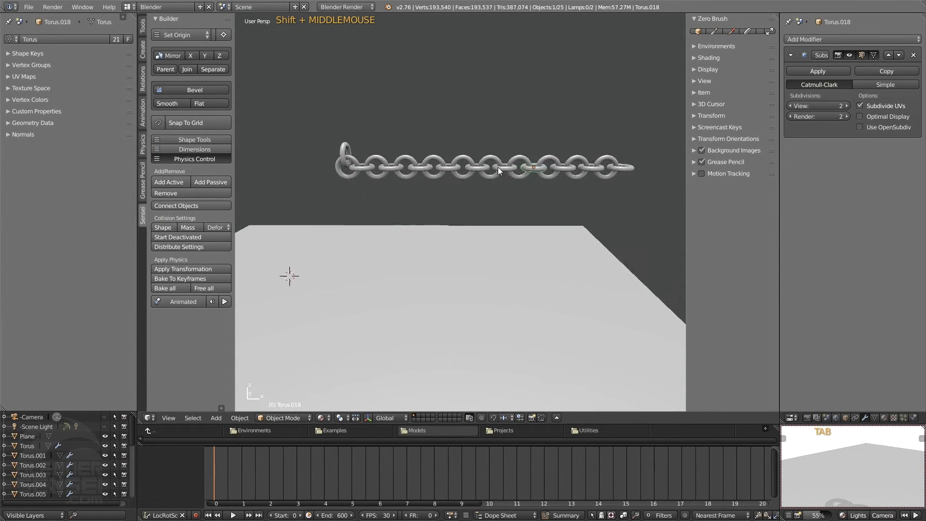
triple_click(444, 116)
middle_click_drag(439, 181, 455, 178, "shift")
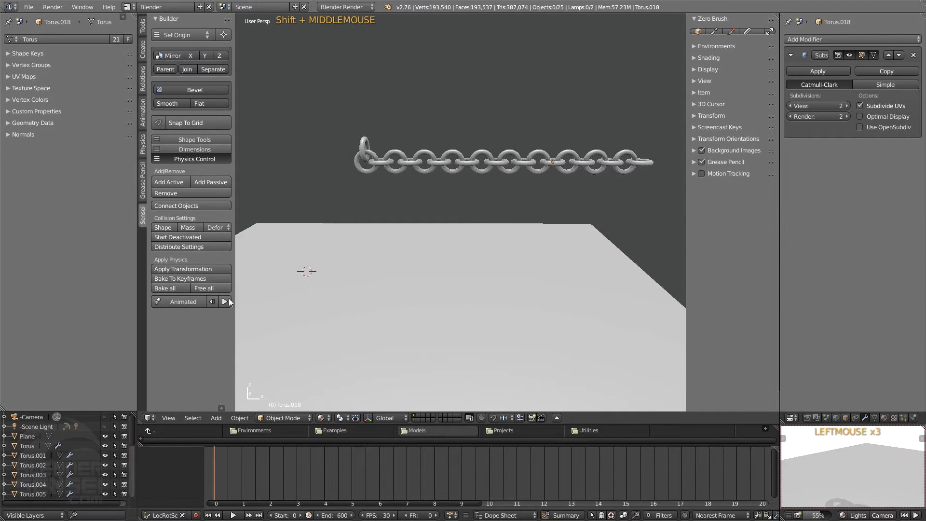
left_click(228, 301)
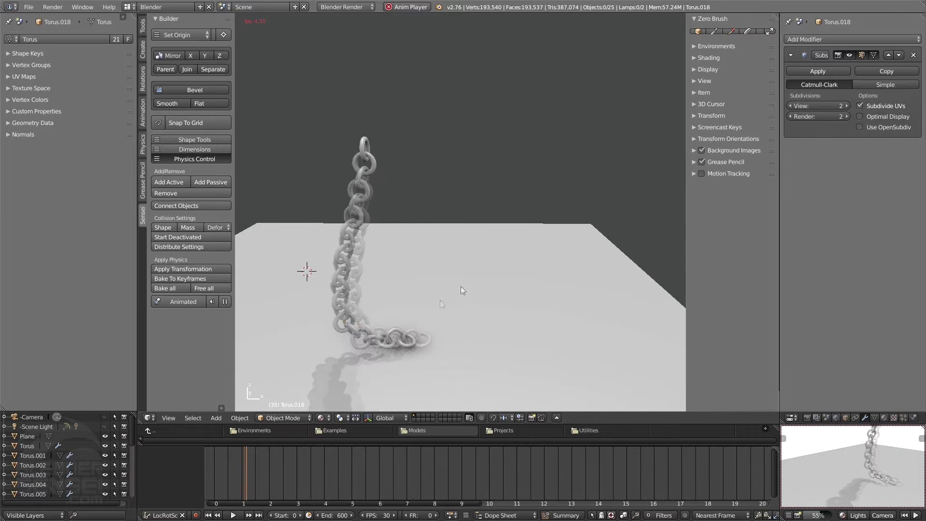
middle_click_drag(462, 288, 477, 271, "shift")
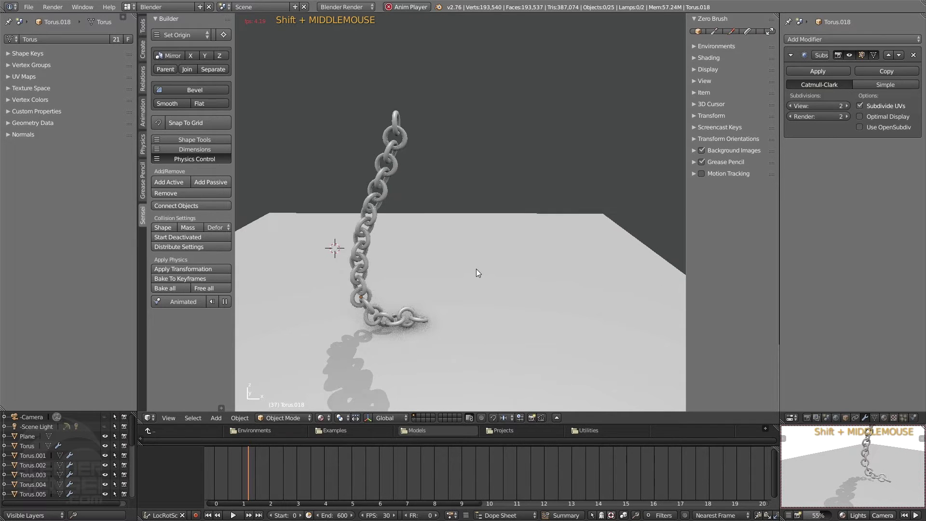
left_click(226, 301)
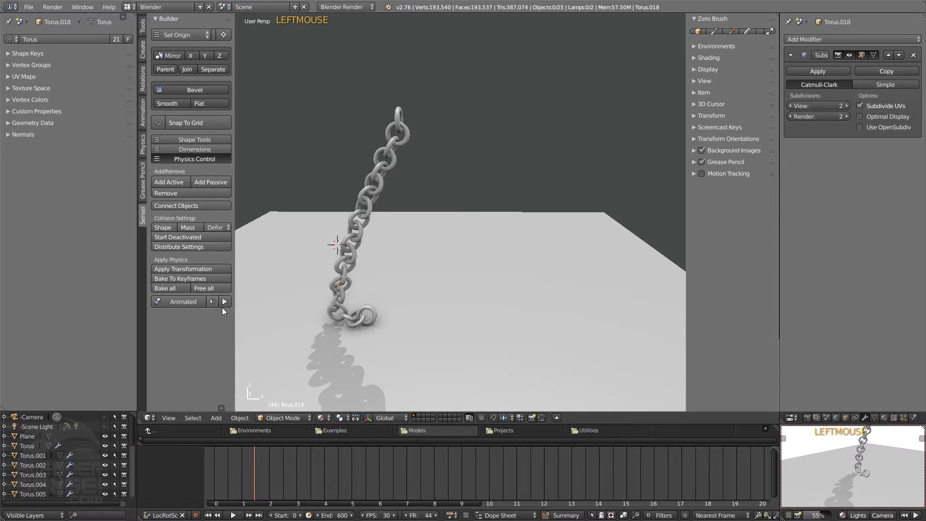
Scrub back to frame 30 and delete the seven links at the chain's lower end that reach the floor.
middle_click_drag(349, 317, 258, 469, "shift")
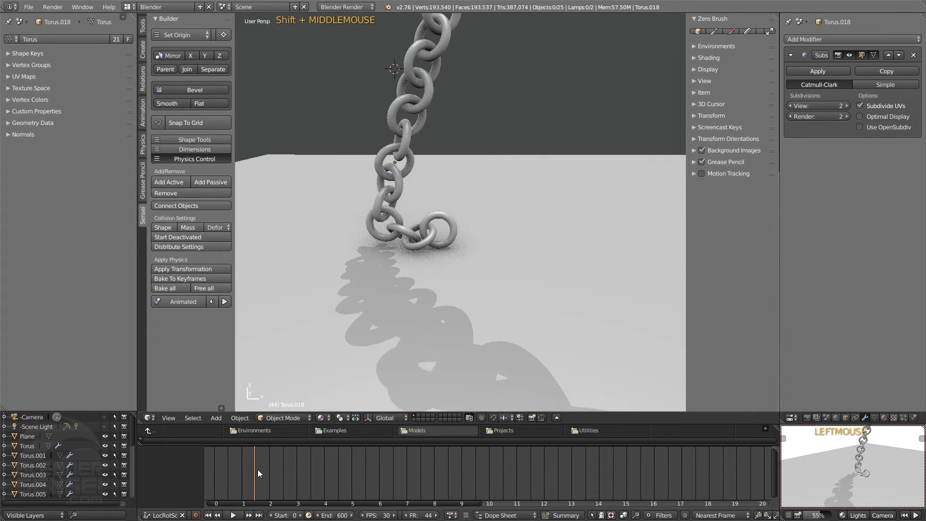
right_click_drag(252, 475, 248, 473)
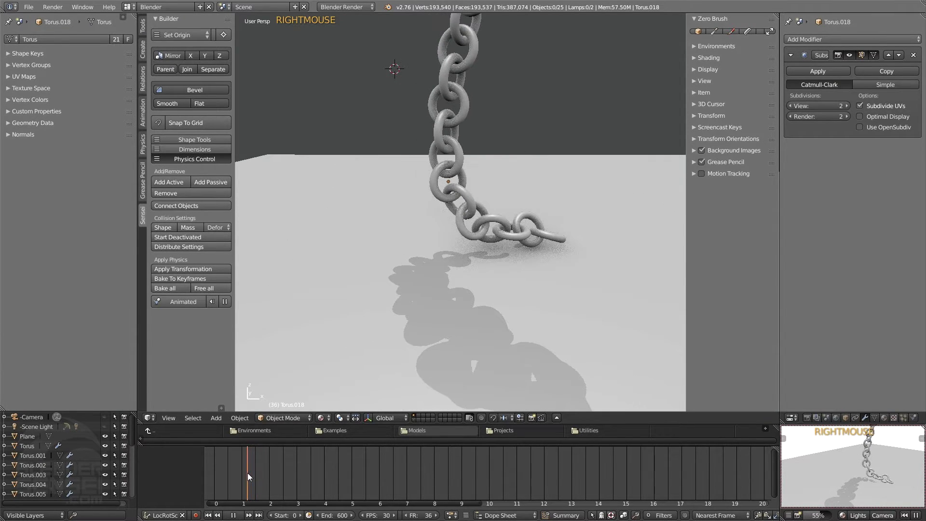
middle_click_drag(555, 264, 499, 278, "shift")
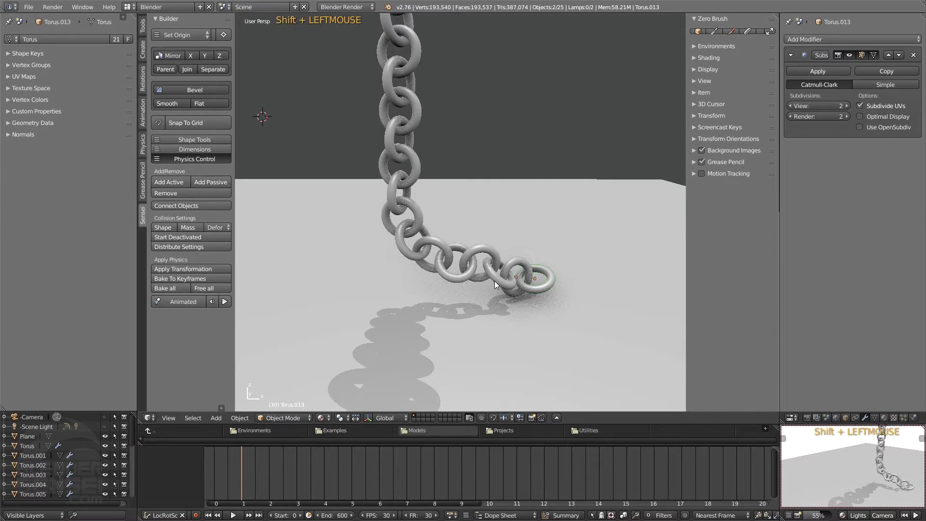
left_click(453, 274, "shift")
middle_click_drag(417, 214, 432, 236, "shift")
left_click(433, 239, "shift")
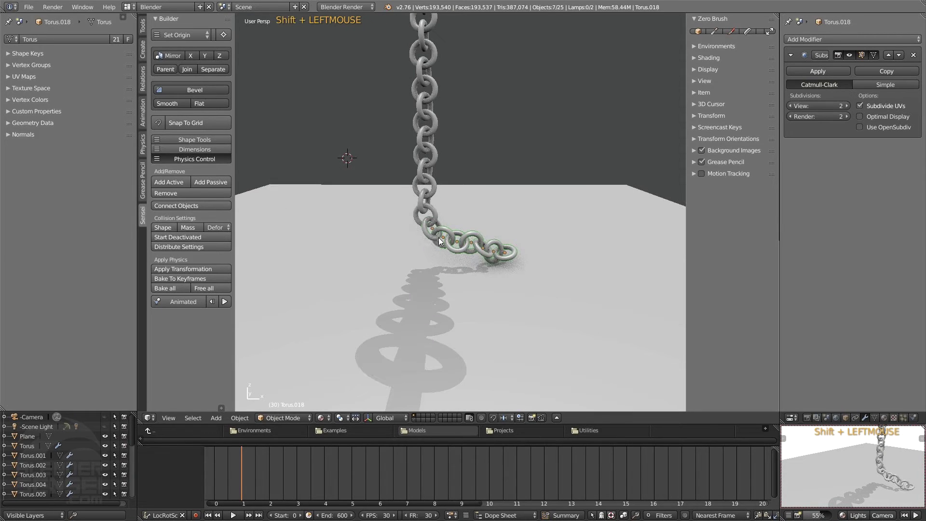
key("x")
left_click(439, 237)
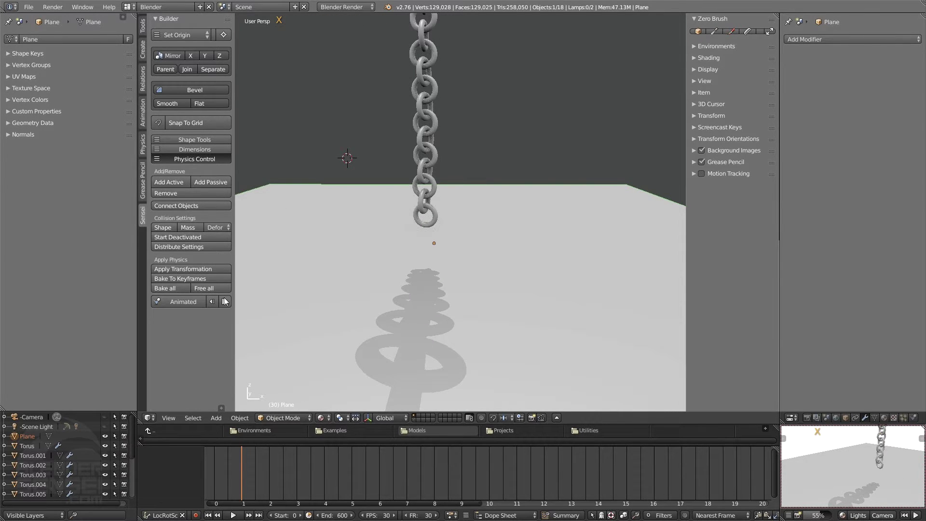
Replay the simulation of the shortened chain from the first frame, then stop it and rewind.
left_click(212, 301)
left_click(224, 301)
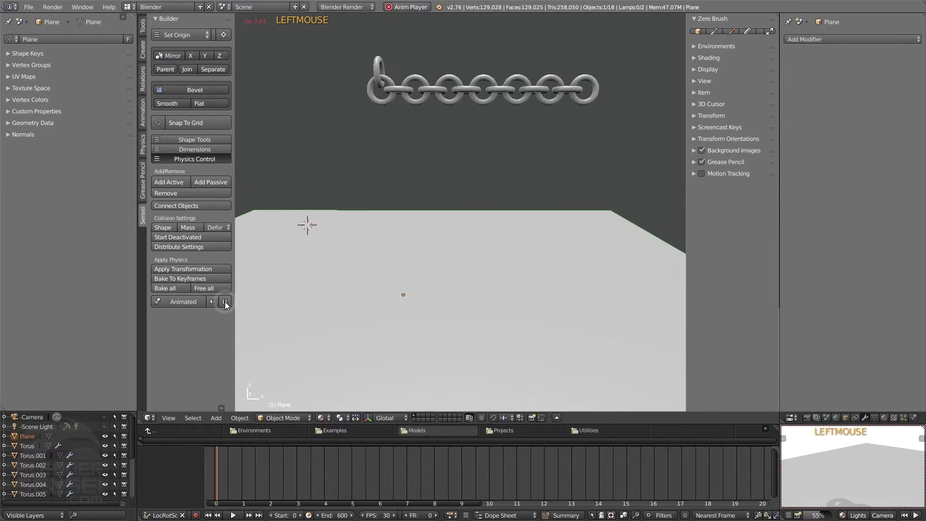
scroll(470, 204, "down", 1)
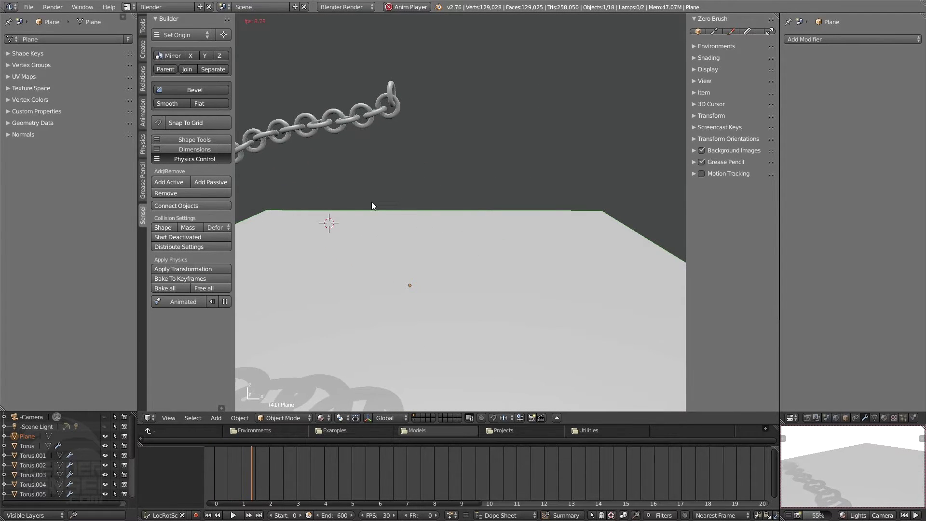
middle_click_drag(372, 202, 397, 222, "shift")
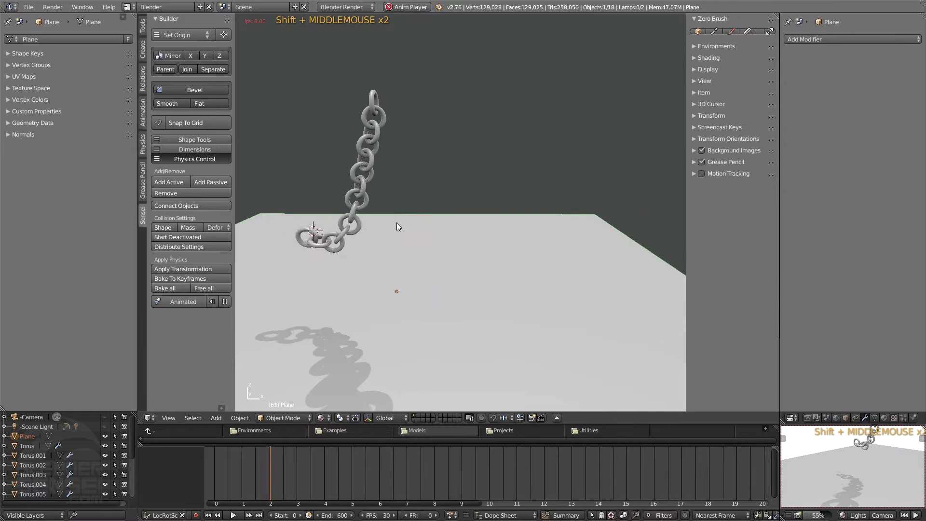
left_click(226, 302)
left_click(213, 302)
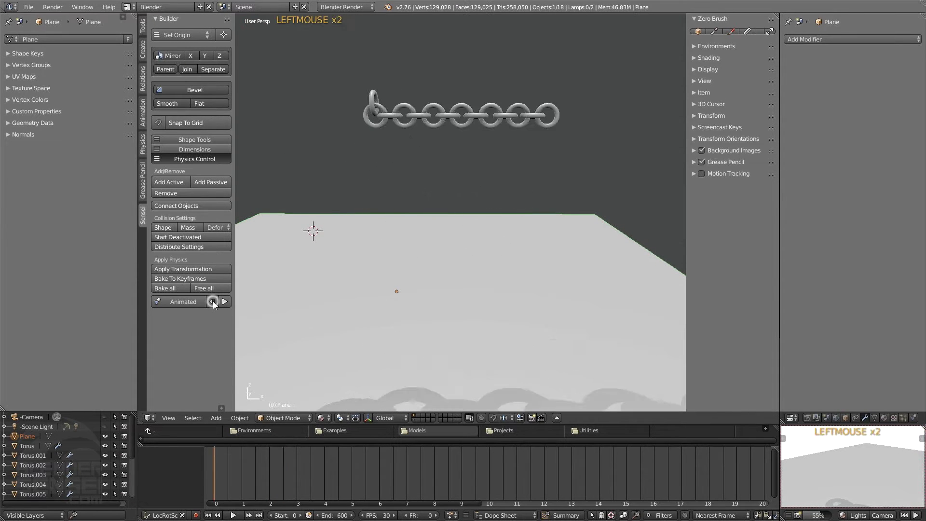
Place the 3D cursor at the centre of the chain's last link and add a UV sphere there.
right_click(512, 165)
mouse_move(488, 160)
middle_mouse_down()
mouse_move(473, 173)
mouse_move(484, 173)
middle_mouse_up()
middle_click_drag(442, 211, 505, 195, "shift")
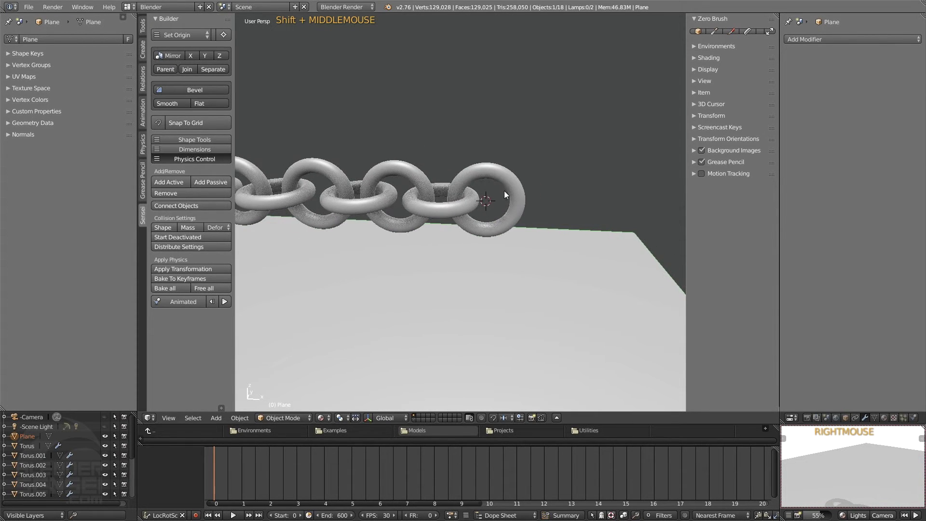
key("shift+a")
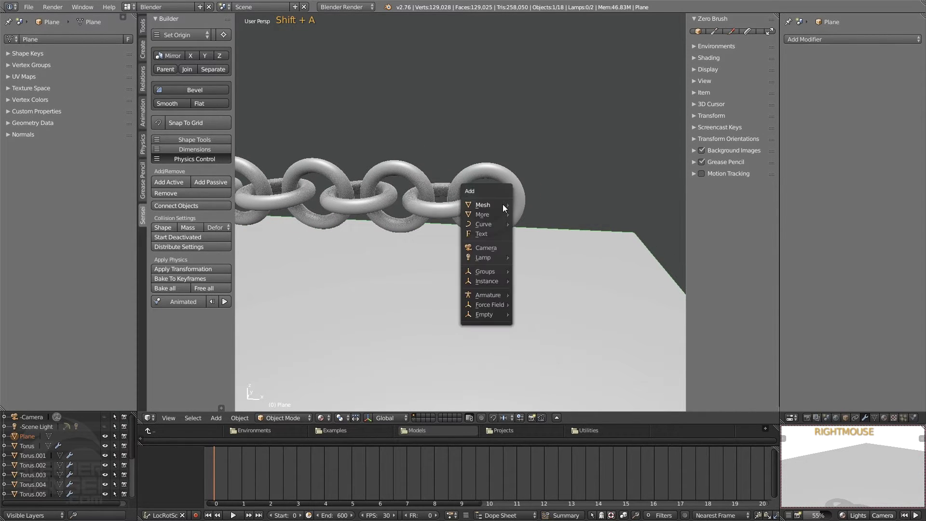
mouse_move(503, 204)
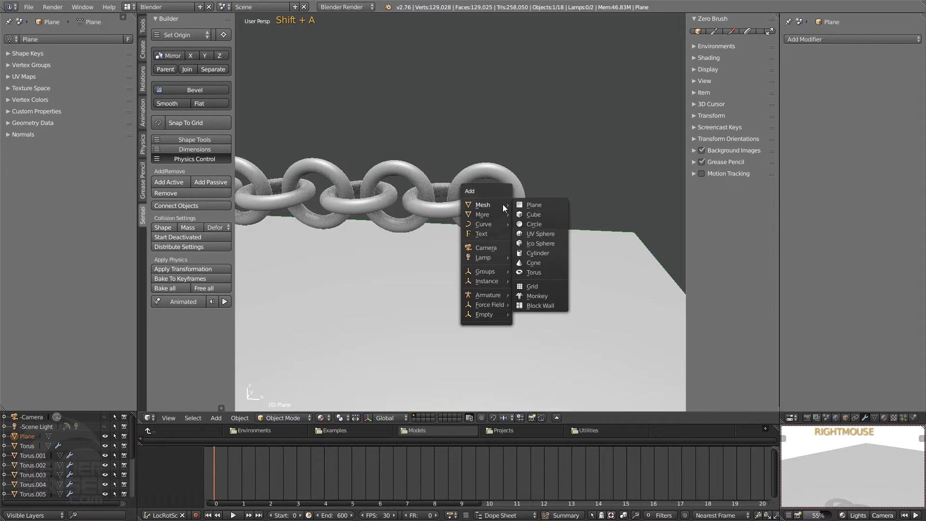
left_click(547, 233)
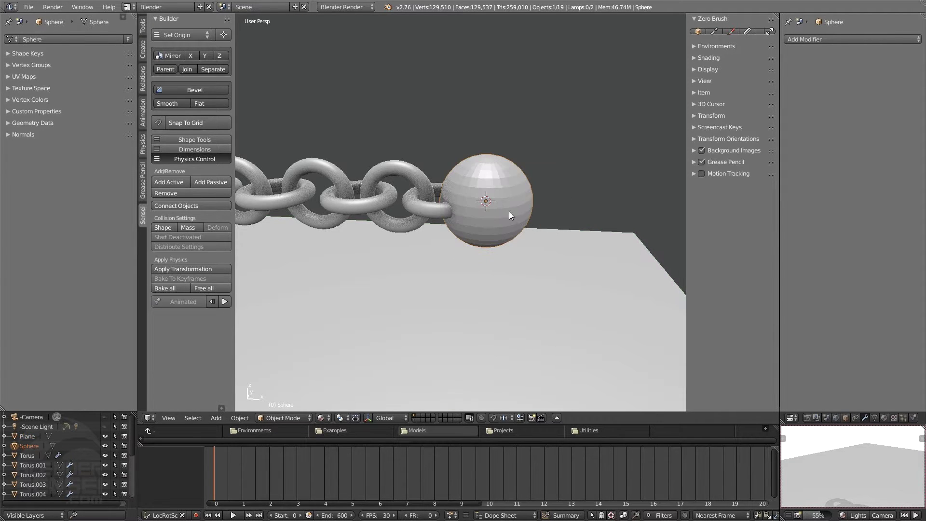
Scale the sphere up and give it a Subdivision Surface modifier with two levels.
middle_click_drag(508, 211, 520, 236)
key("s")
key("s")
left_click(544, 228)
key("ctrl+2")
Move the sphere about 3 units along X, enlarge it further and shift it along X until it touches the last link.
scroll(539, 228, "down", 2)
key("g")
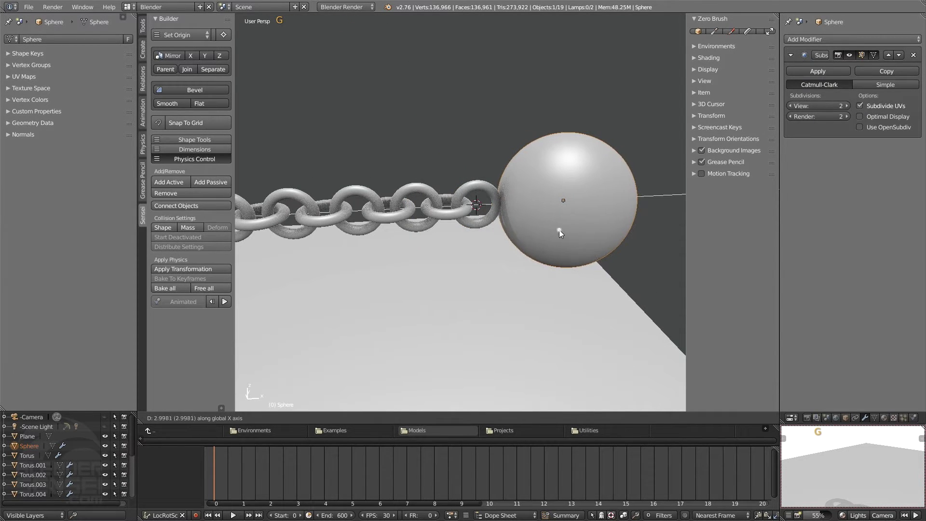
left_click(559, 229)
key("s")
left_click(584, 258)
key("g")
key("x")
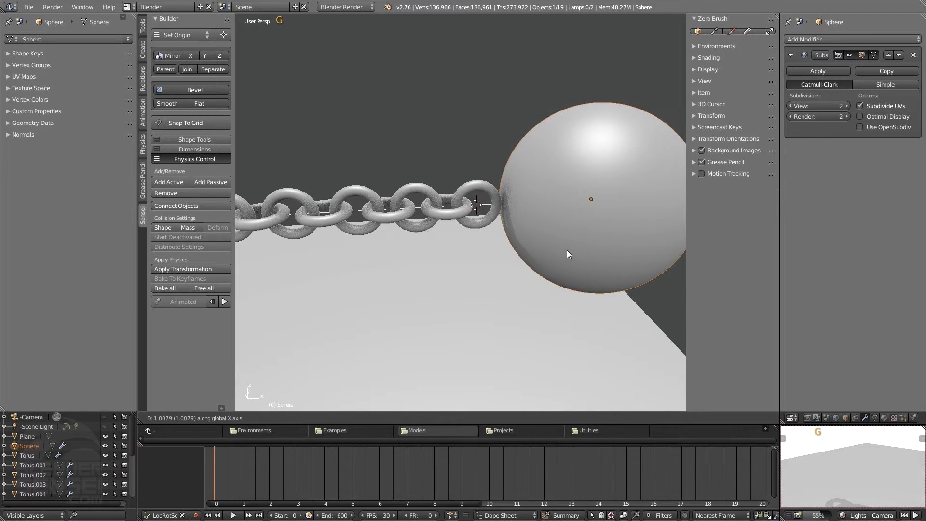
left_click(562, 247)
scroll(560, 239, "down", 3)
mouse_move(535, 239)
middle_mouse_down()
mouse_move(520, 212)
mouse_move(625, 117)
mouse_move(523, 223)
mouse_move(579, 216)
mouse_move(545, 227)
middle_mouse_up()
scroll(560, 189, "up", 3)
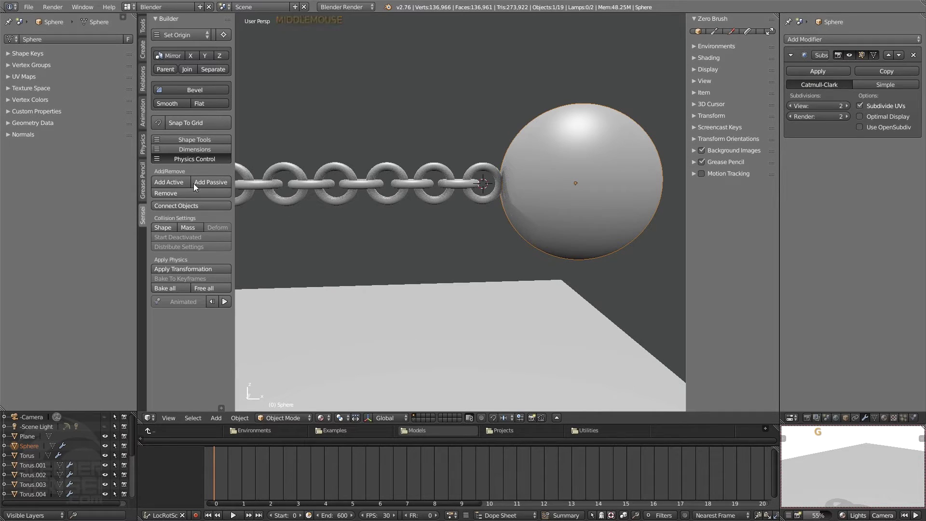
Make the sphere an active rigid body and play the simulation with the chain.
left_click(176, 183)
middle_click_drag(434, 207, 535, 137)
left_click(535, 137)
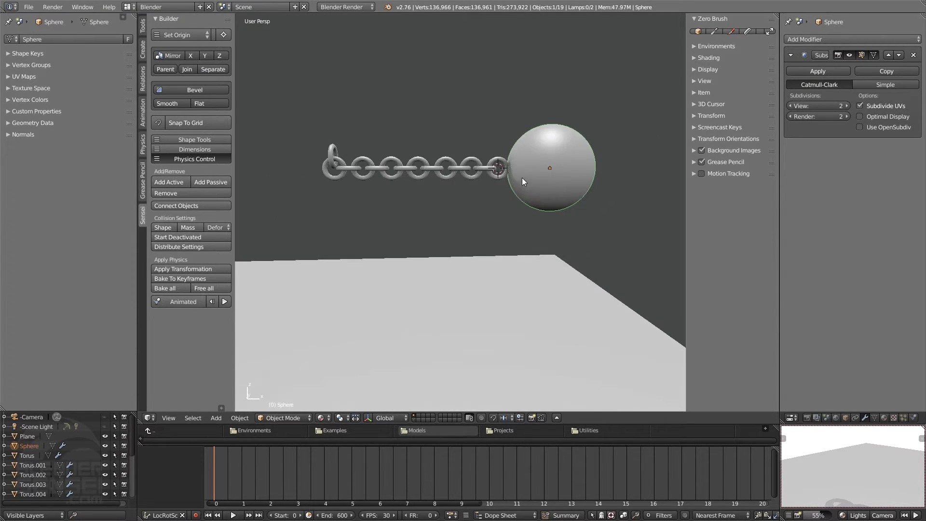
left_click(225, 301)
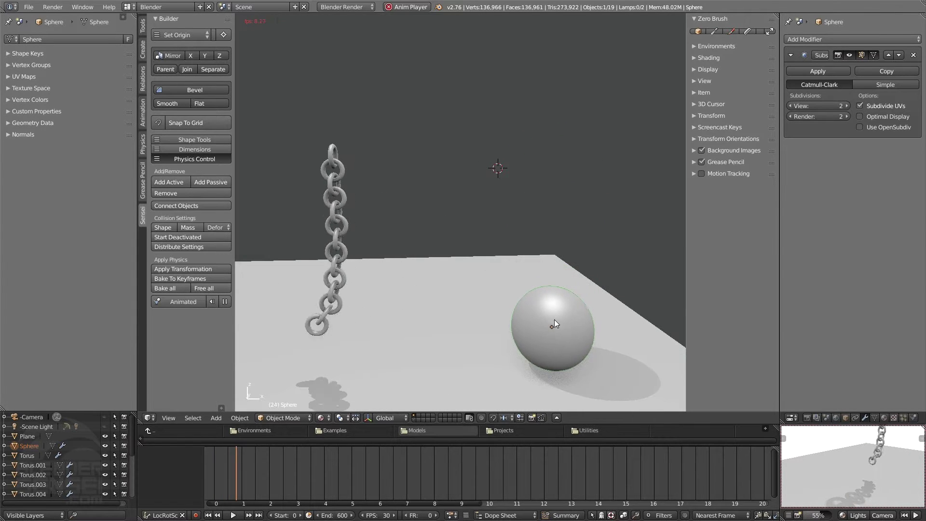
scroll(474, 282, "down", 1)
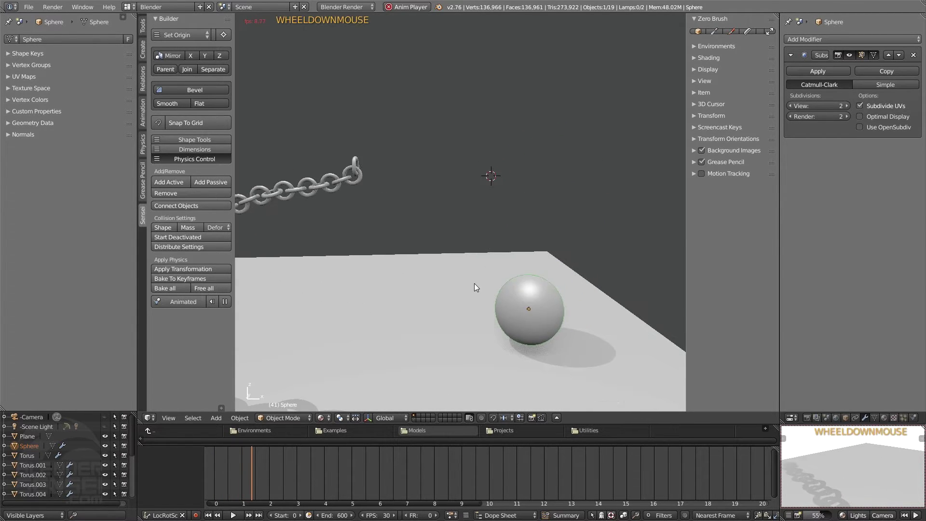
Stop the running simulation and return the animation to its start frame.
middle_click_drag(474, 282, 504, 286, "shift")
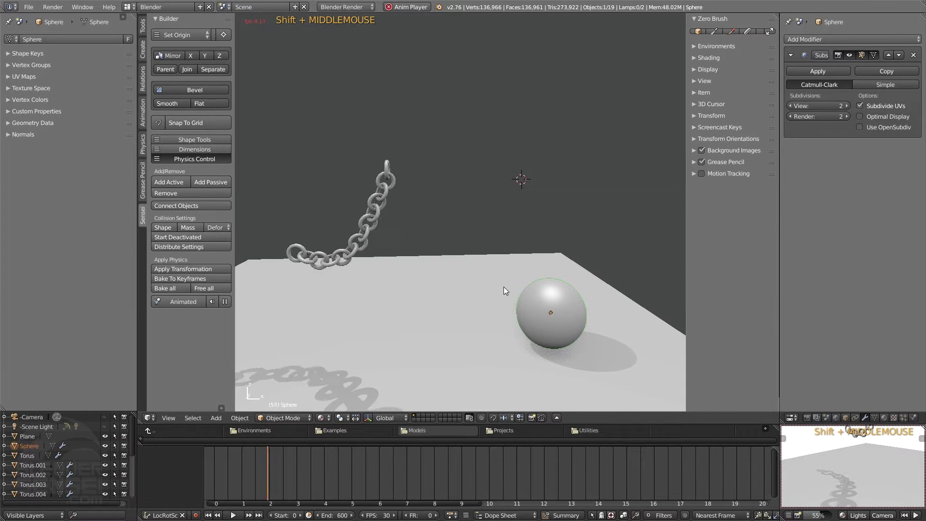
left_click(225, 302)
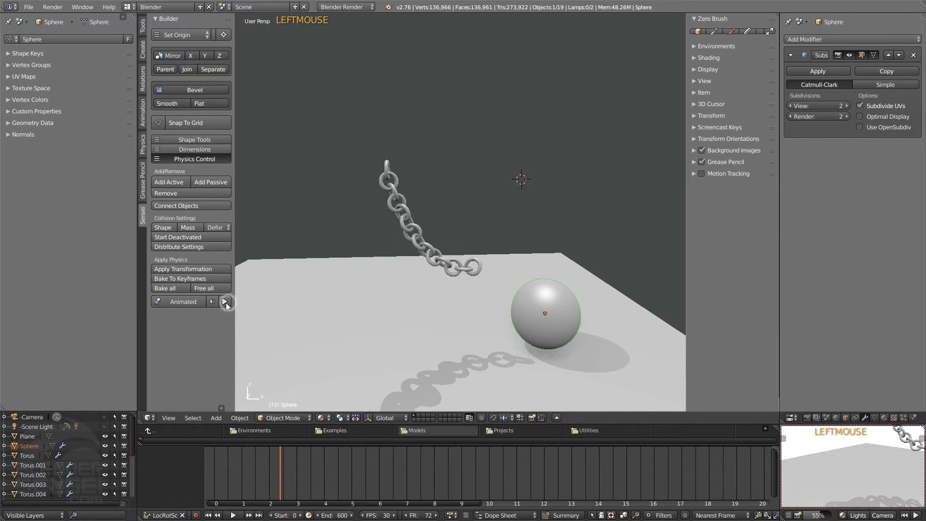
left_click(213, 302)
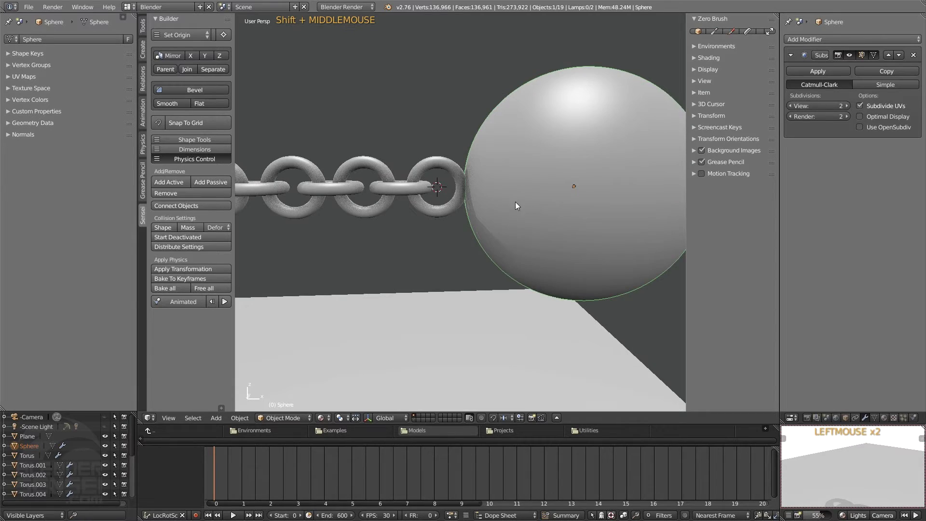
In the sphere's edit mode, rotate the entire mesh about -5.6 degrees in the top orthographic view.
key("Tab")
middle_click_drag(531, 207, 612, 217)
left_click(535, 238)
key("7")
key("5")
middle_click_drag(335, 242, 410, 225, "shift")
scroll(490, 246, "up", 4)
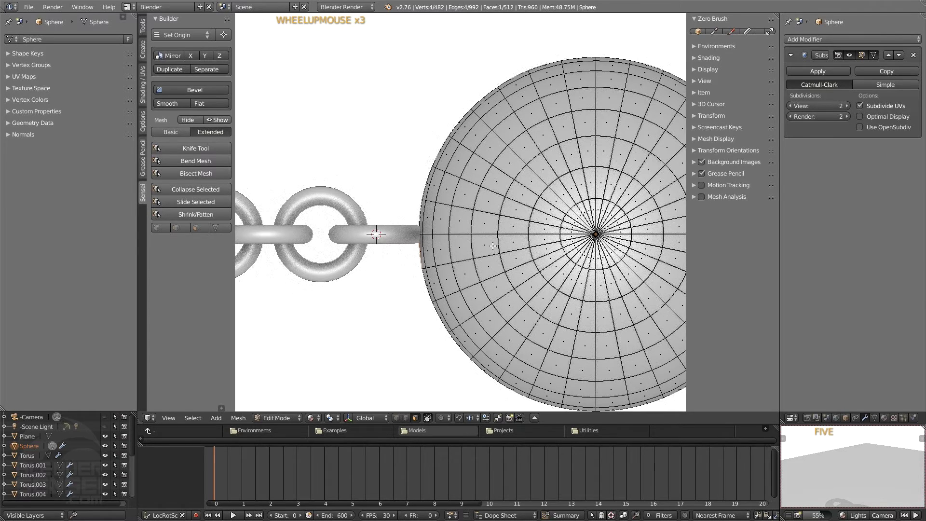
middle_click_drag(497, 244, 522, 242, "shift")
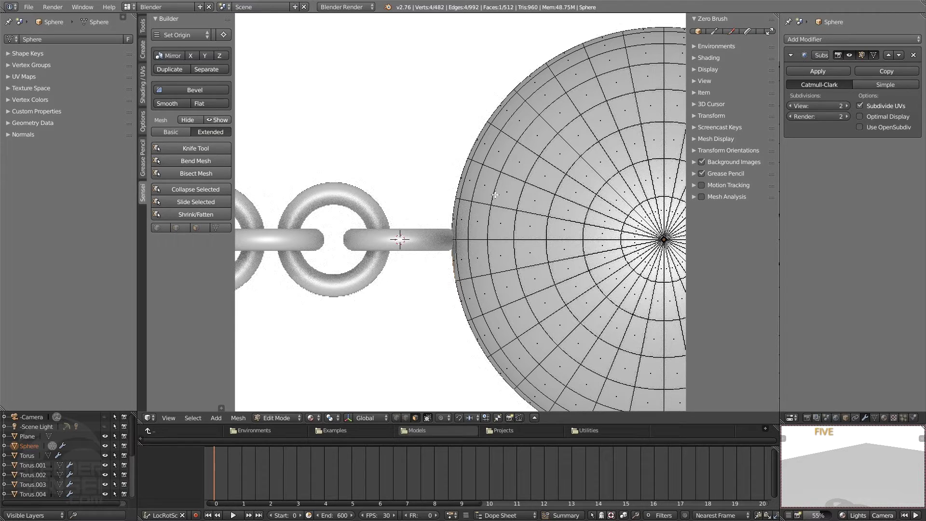
key("a")
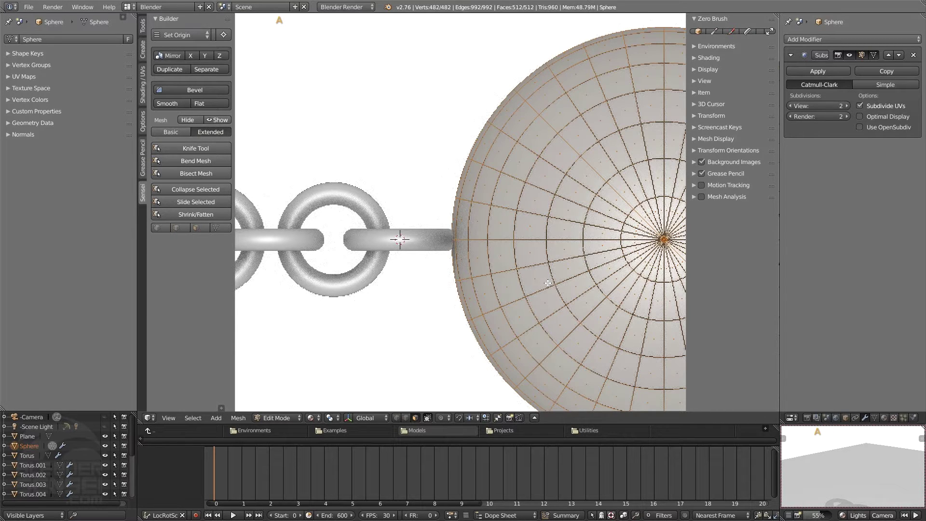
key("r")
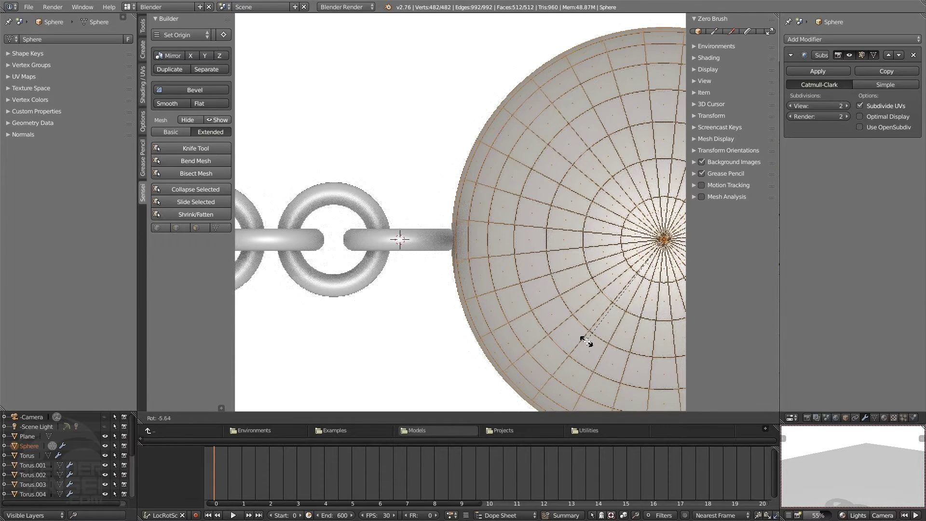
left_click(586, 342)
Move the whole sphere mesh slightly upward along the global Z axis, level with the last chain link.
middle_click_drag(567, 329, 536, 280)
key("g")
key("z")
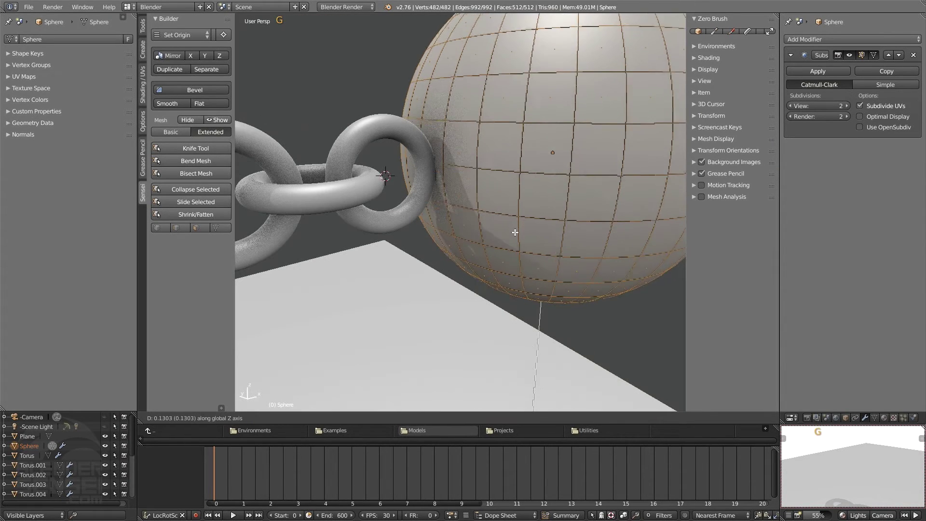
left_click(521, 218)
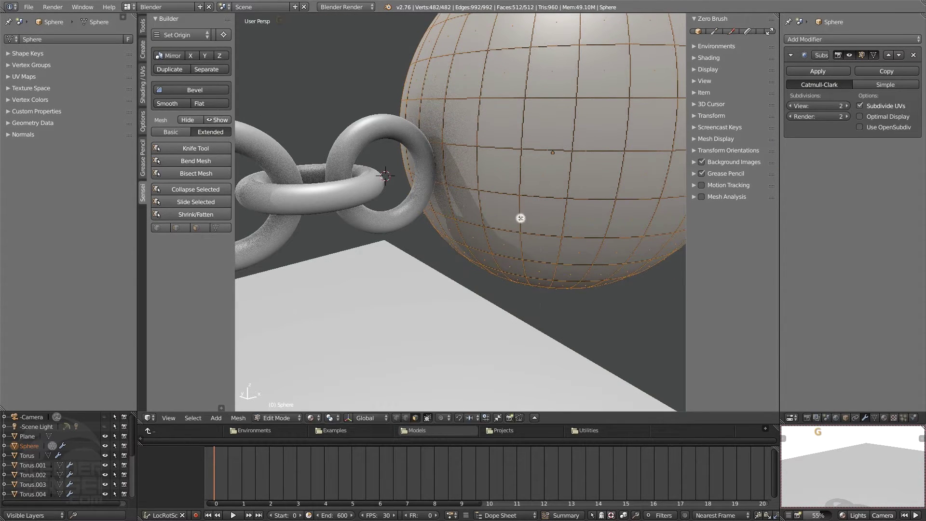
Extrude the two sphere faces on either side of the last link outward by about 0.31 units.
middle_click_drag(521, 218, 505, 240)
left_click(514, 190)
left_click(459, 209, "shift")
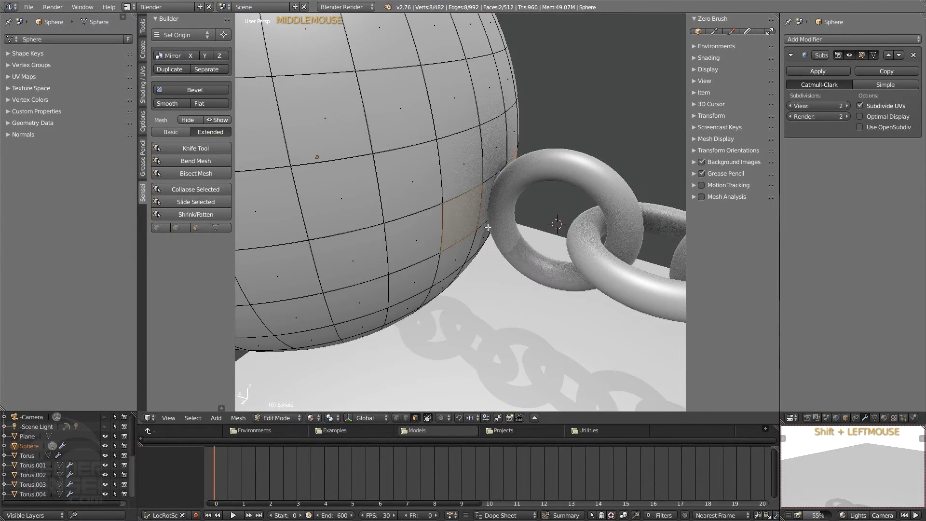
key("e")
key("e")
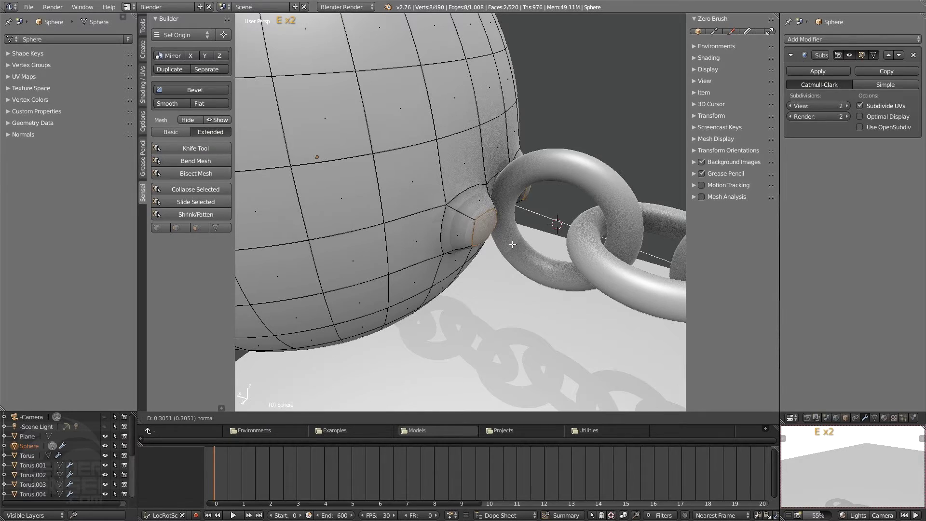
left_click(512, 244)
Move the facing inner edges of both extruded stubs about 0.11 units along the global X axis.
scroll(511, 237, "up", 4)
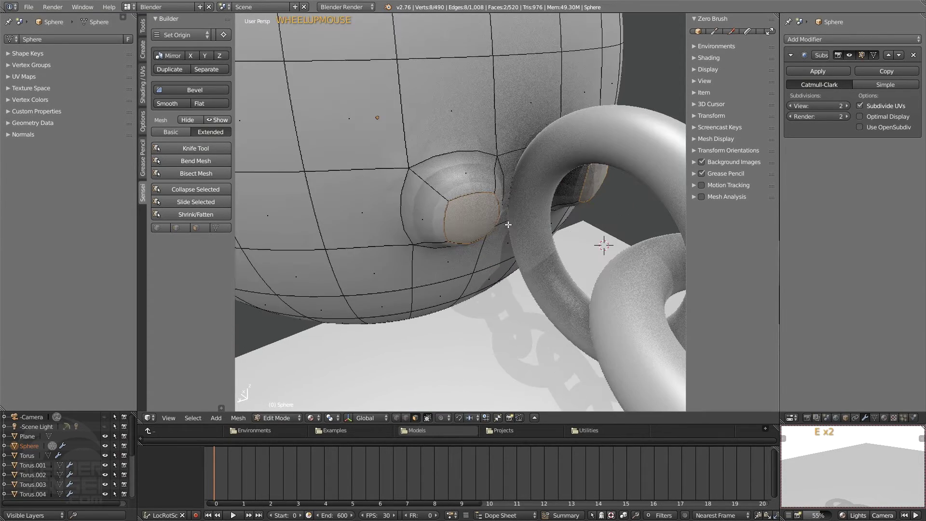
scroll(509, 225, "down", 2)
scroll(487, 222, "up", 5)
scroll(497, 224, "down", 4)
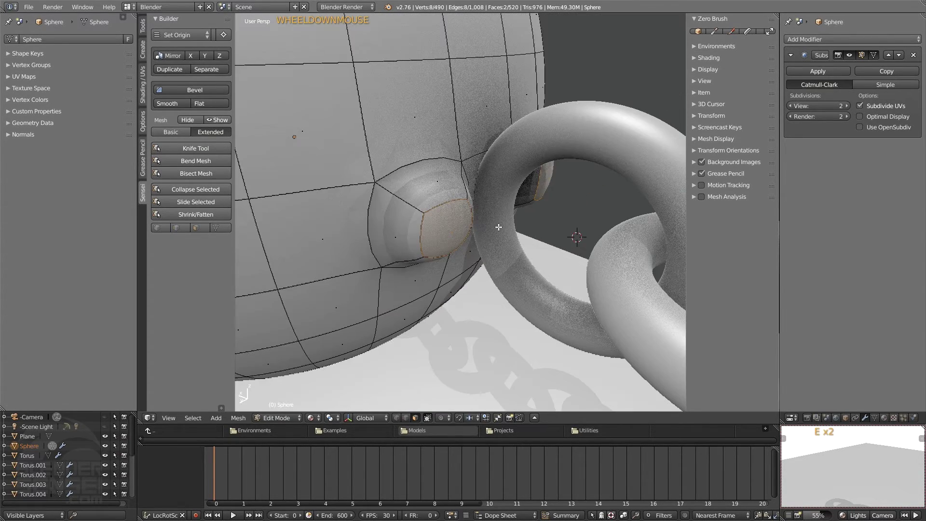
scroll(497, 227, "up", 5, "shift")
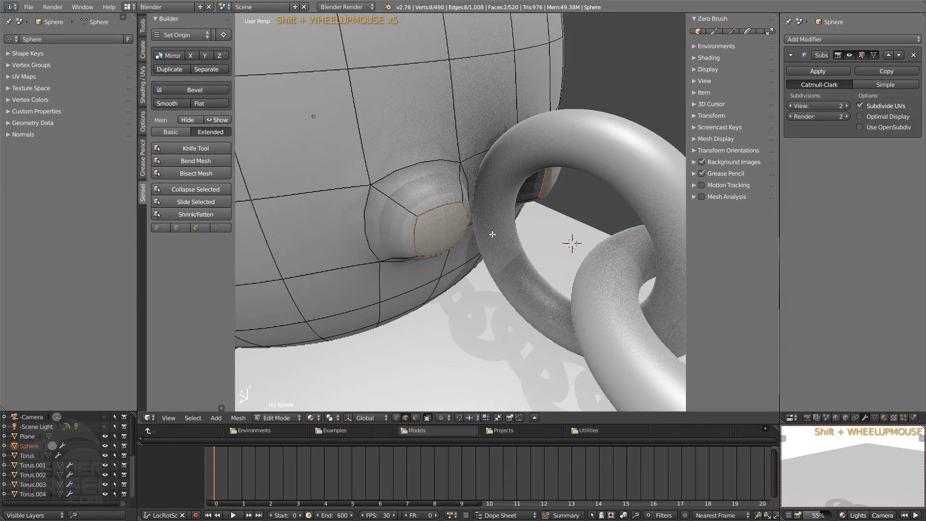
left_click(472, 221)
left_click(542, 190, "shift")
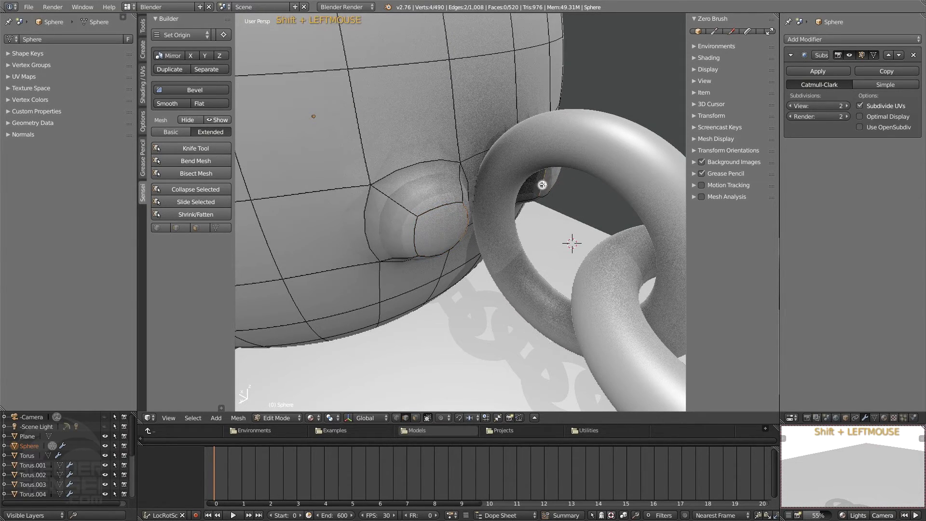
middle_click_drag(541, 188, 517, 230)
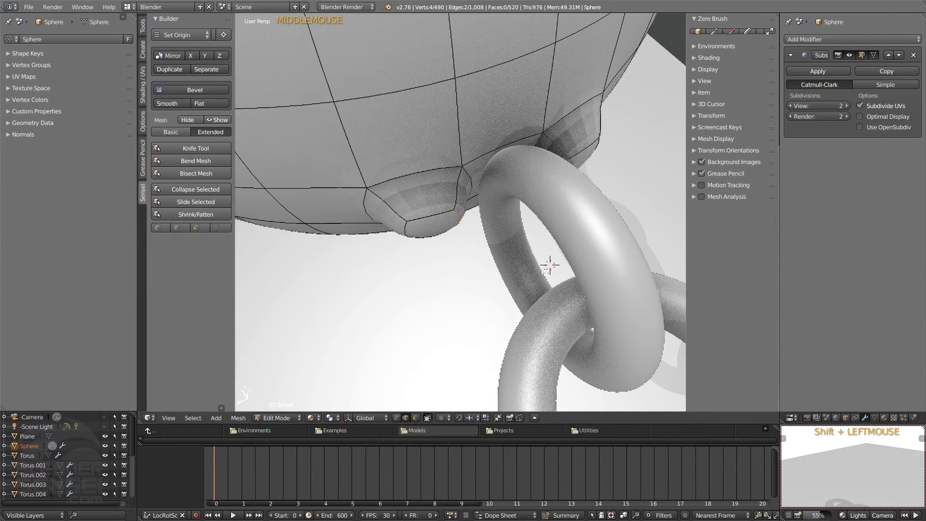
key("g")
key("x")
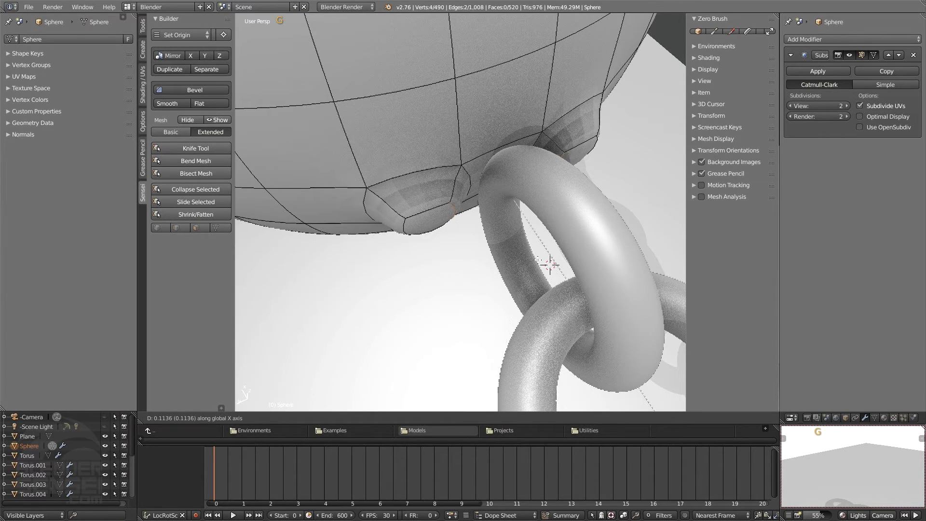
left_click(539, 259)
Bridge the end faces of the two stubs through the last link to form a closed loop.
middle_click_drag(539, 260, 467, 223)
left_click(484, 219)
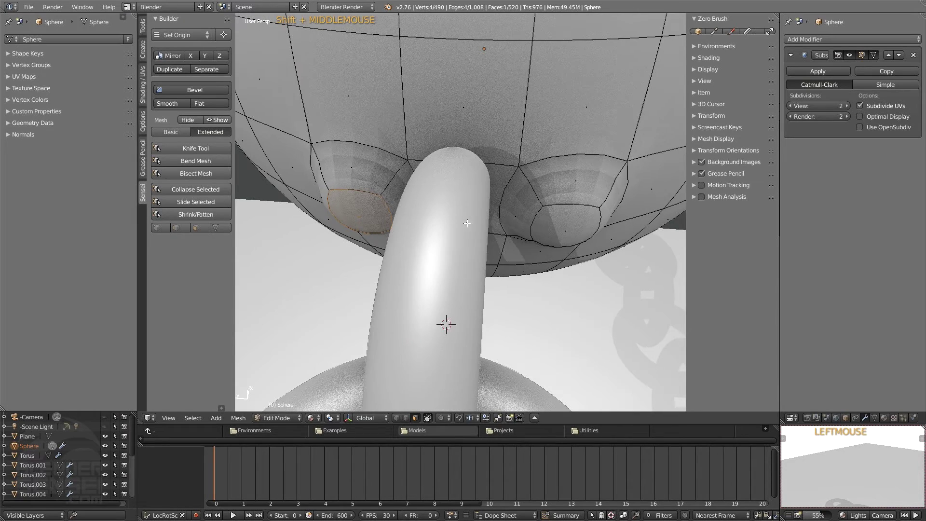
left_click(556, 223)
middle_click_drag(555, 223, 534, 222)
scroll(478, 259, "down", 2)
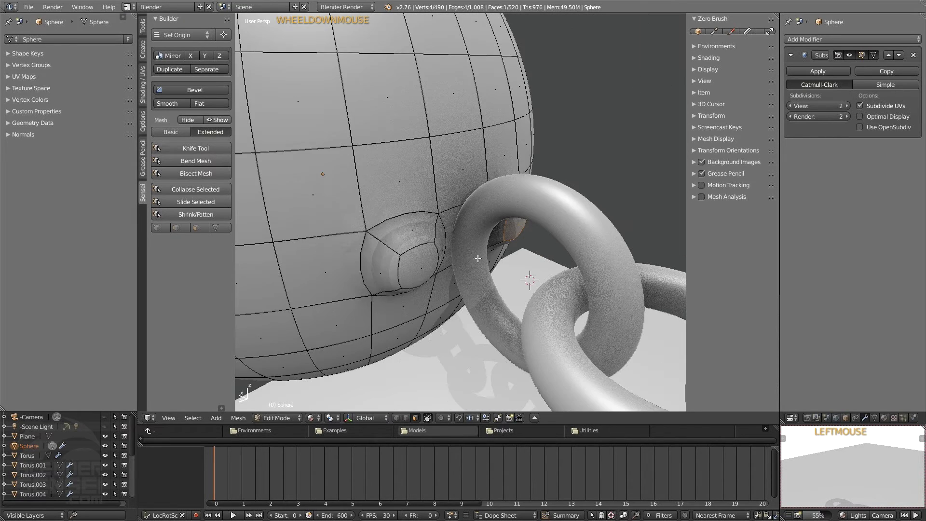
left_click(420, 261, "shift")
key("shift+f")
key("shift+f")
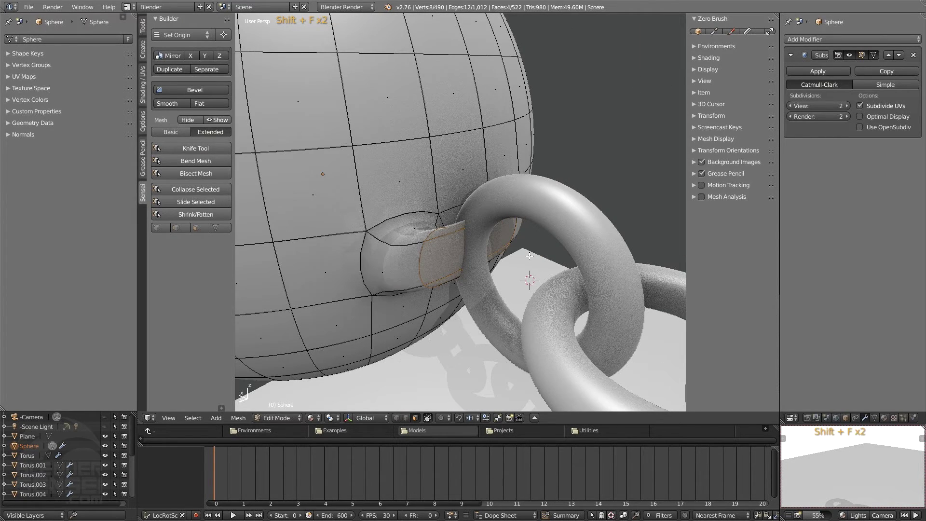
middle_click_drag(530, 256, 550, 247)
key("space")
key("space")
key("space")
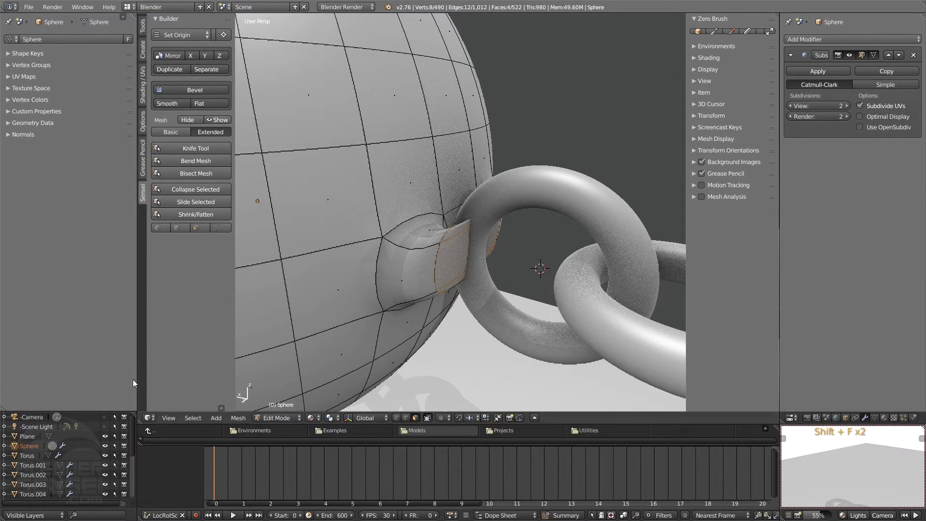
left_click_drag(220, 408, 205, 303)
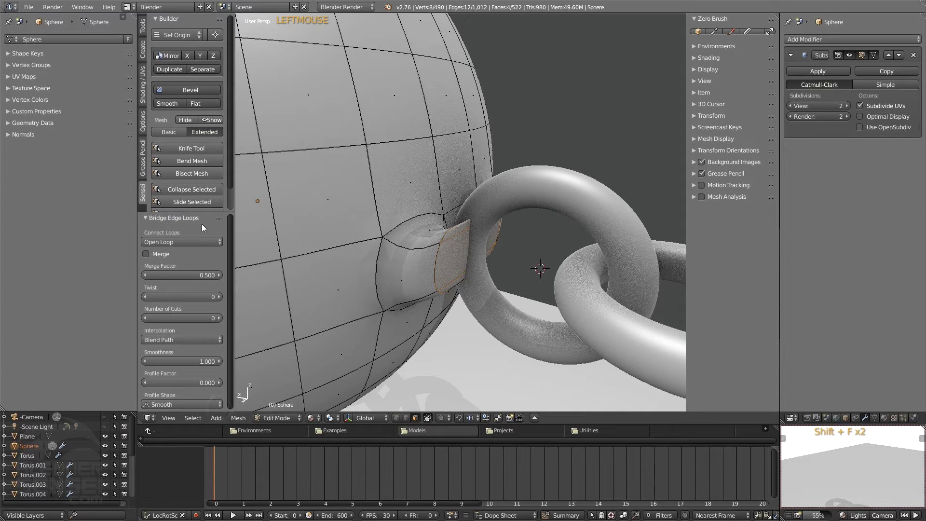
left_click_drag(201, 215, 222, 410)
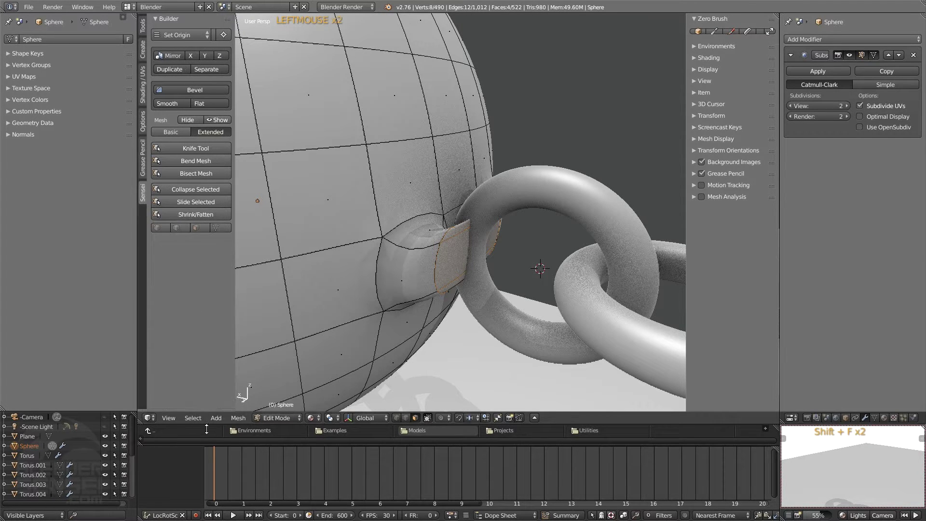
Set the bridge to 3 cuts, smoothness 0.910 and profile factor -0.470, and return to object mode.
key("space")
key("space")
key("space")
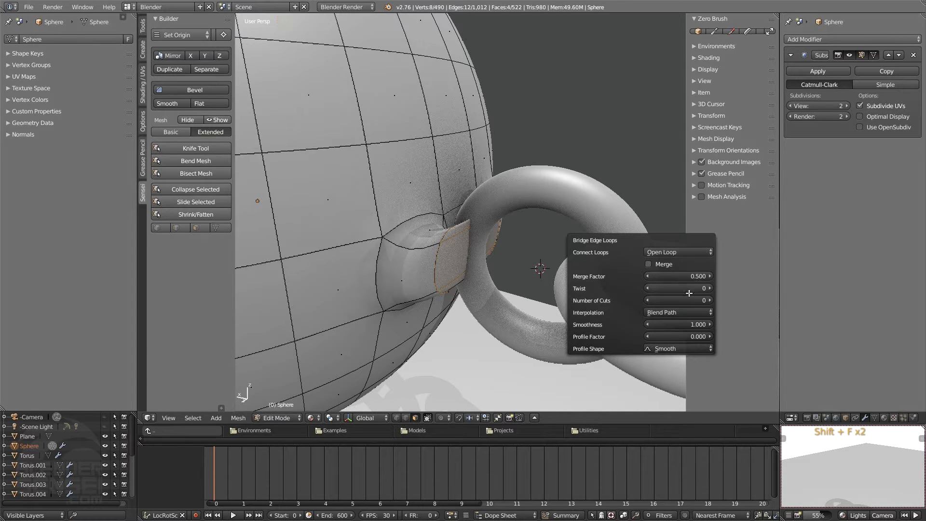
mouse_move(685, 301)
left_mouse_down()
mouse_move(699, 300)
mouse_move(690, 300)
left_mouse_up()
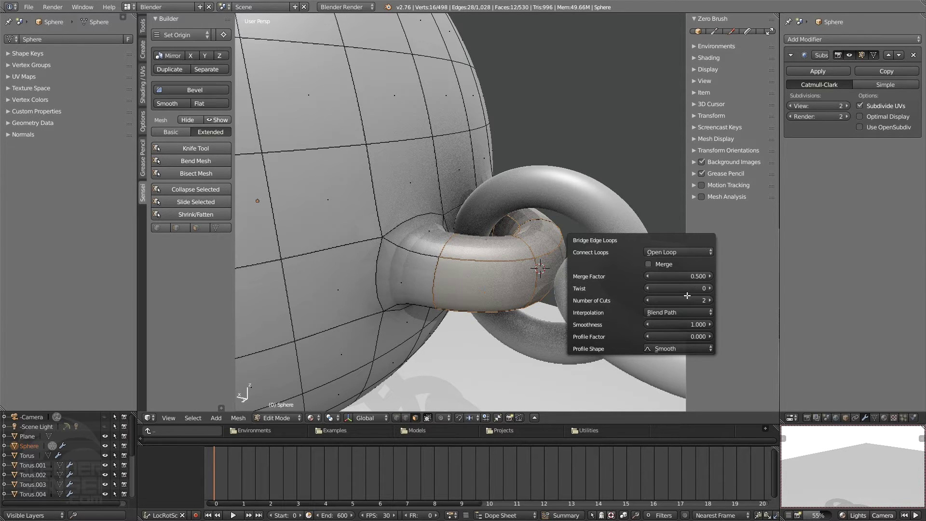
left_click_drag(685, 325, 669, 336)
left_click(711, 301)
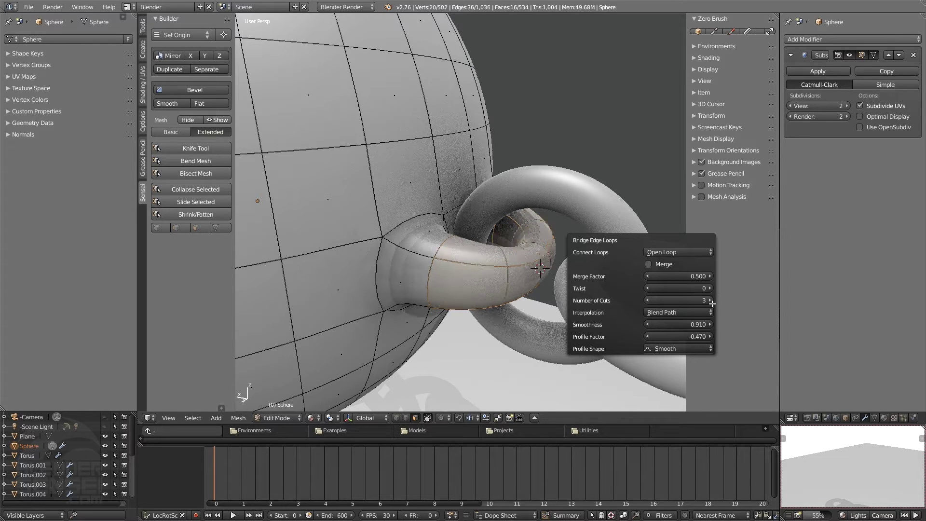
left_click(710, 301)
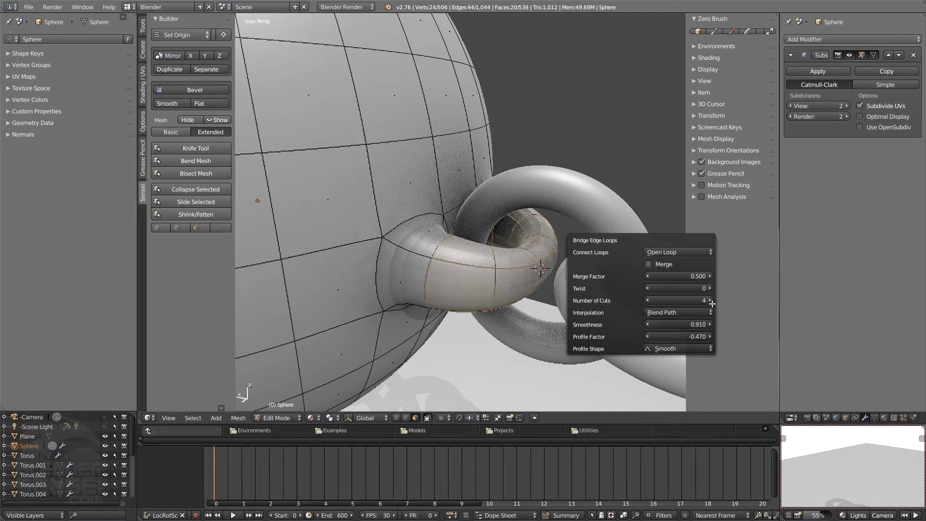
left_click(653, 299)
middle_click_drag(556, 139, 482, 242)
scroll(443, 270, "down", 3)
middle_click_drag(443, 270, 522, 208)
key("Tab")
Play the simulation to test the looped ball with the chain, stop it and return to the start frame.
scroll(522, 208, "up", 3)
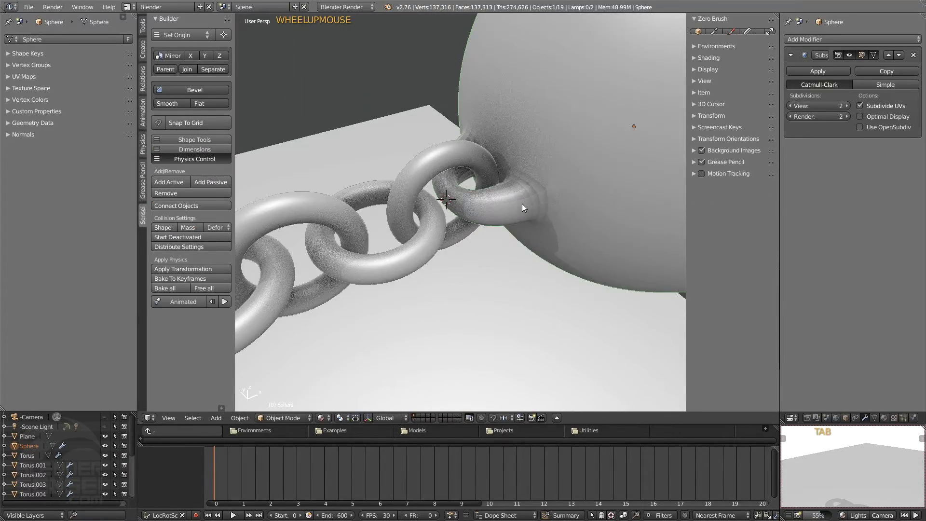
scroll(526, 204, "up", 2)
scroll(528, 205, "down", 5)
middle_click_drag(450, 224, 458, 201)
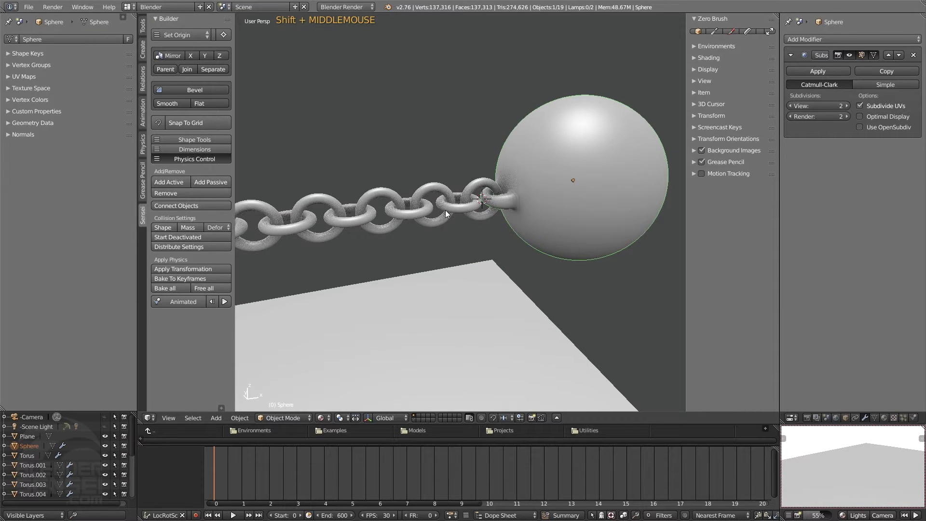
scroll(459, 202, "down", 1)
left_click(225, 302)
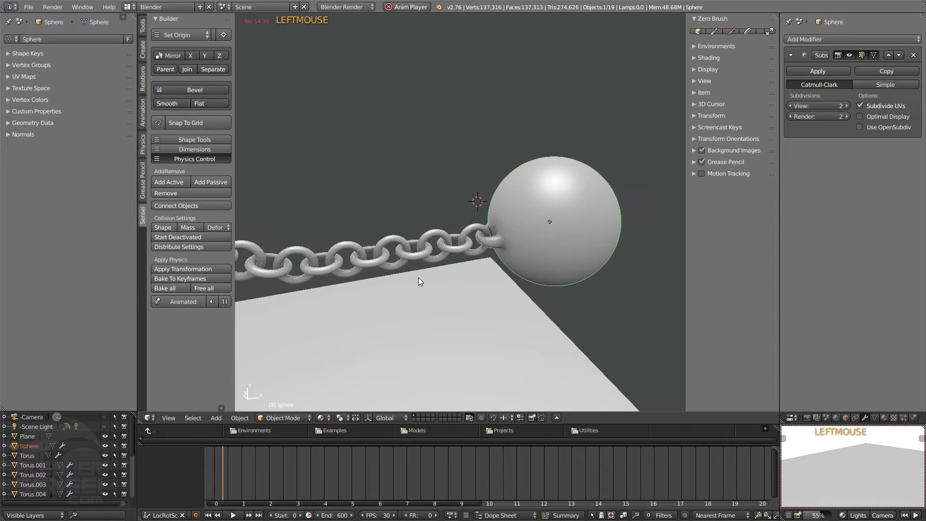
scroll(419, 277, "down", 1)
middle_click_drag(430, 283, 441, 285, "shift")
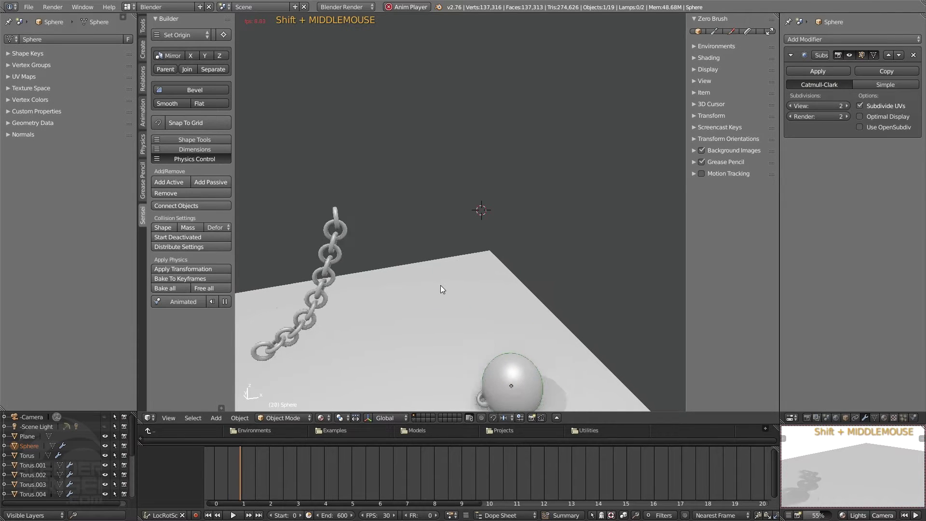
left_click(225, 302)
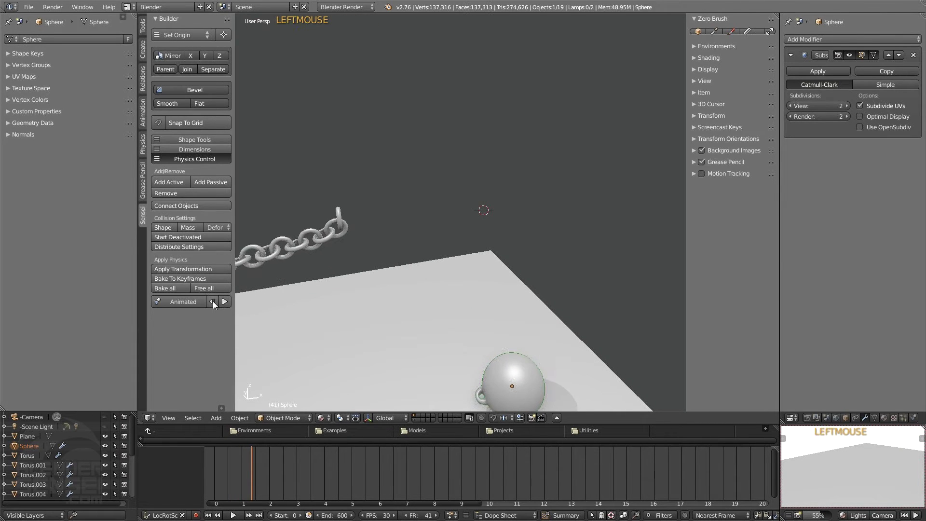
left_click(213, 301)
Change the sphere's rigid body collision shape to Mesh.
scroll(358, 285, "up", 3)
scroll(358, 284, "up", 2)
middle_click_drag(423, 241, 465, 235)
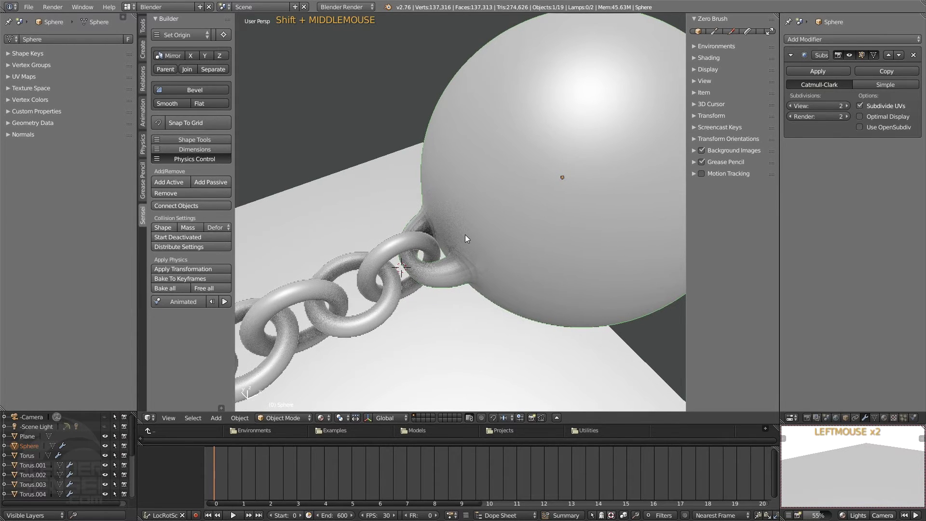
left_click(164, 226)
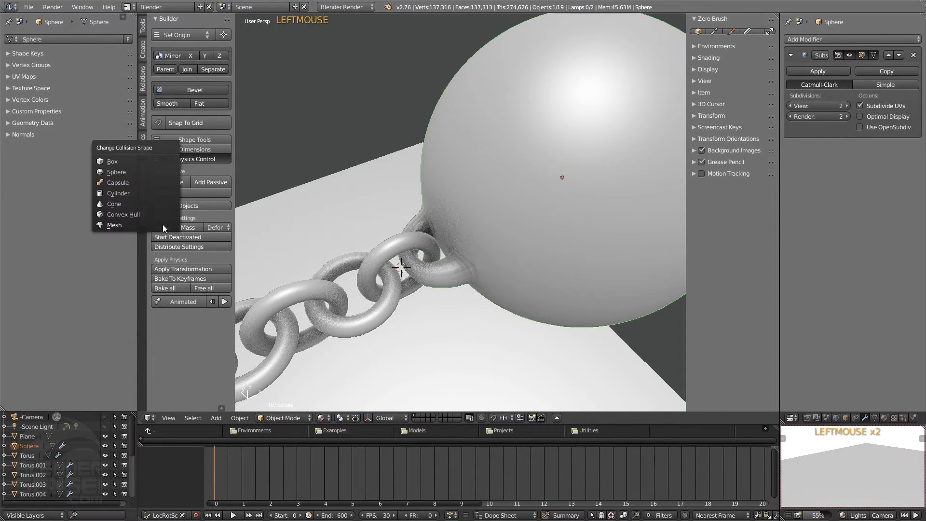
left_click(120, 224)
scroll(386, 271, "down", 5)
middle_click_drag(387, 271, 418, 250, "shift")
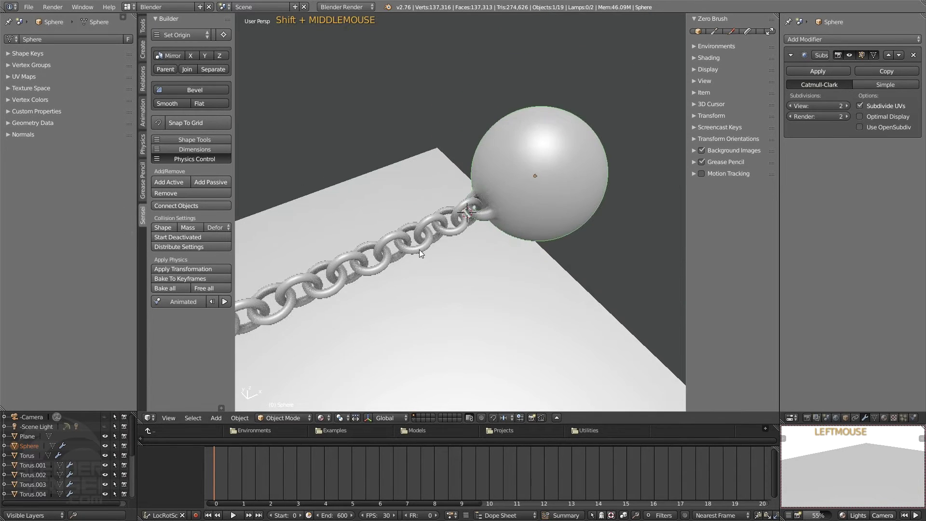
Play the simulation to test the ball with its Mesh collision shape, stop it and return to the start frame.
left_click(225, 301)
scroll(384, 290, "down", 2)
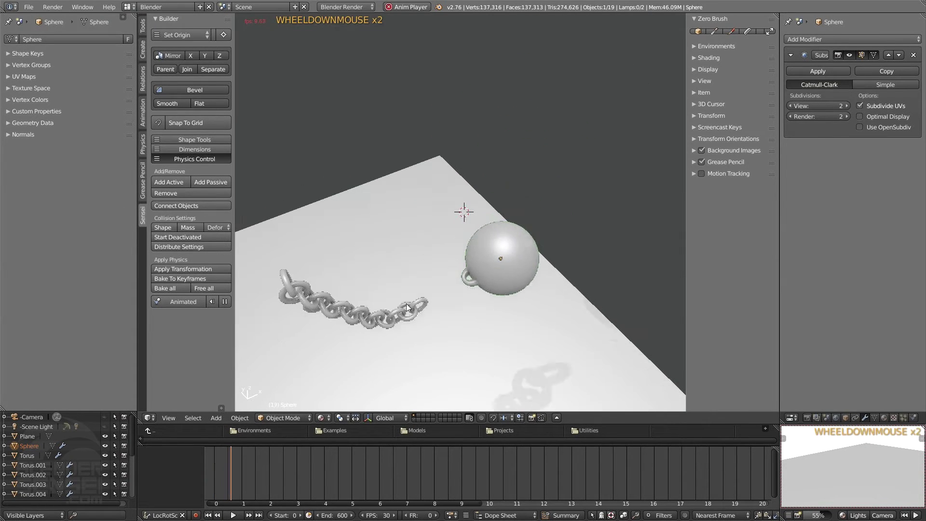
middle_click_drag(451, 303, 470, 276)
scroll(470, 278, "up", 1)
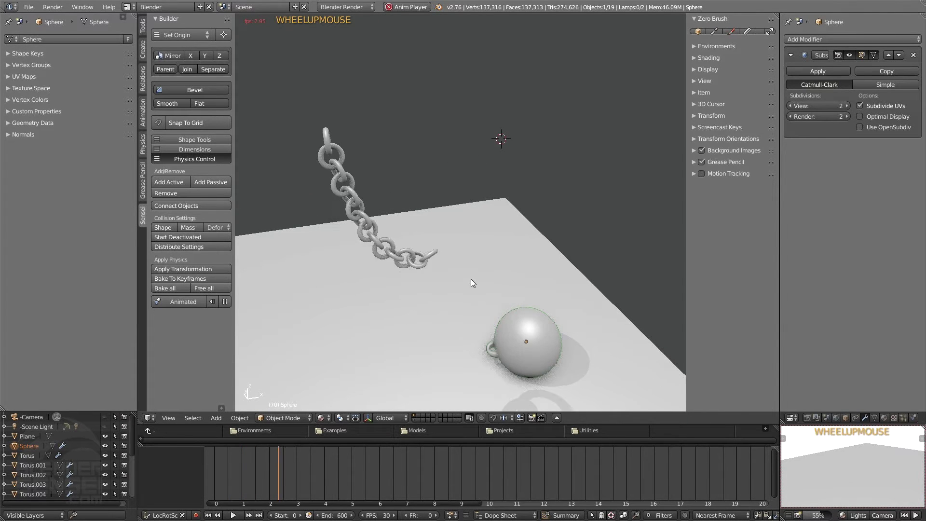
left_click(226, 302)
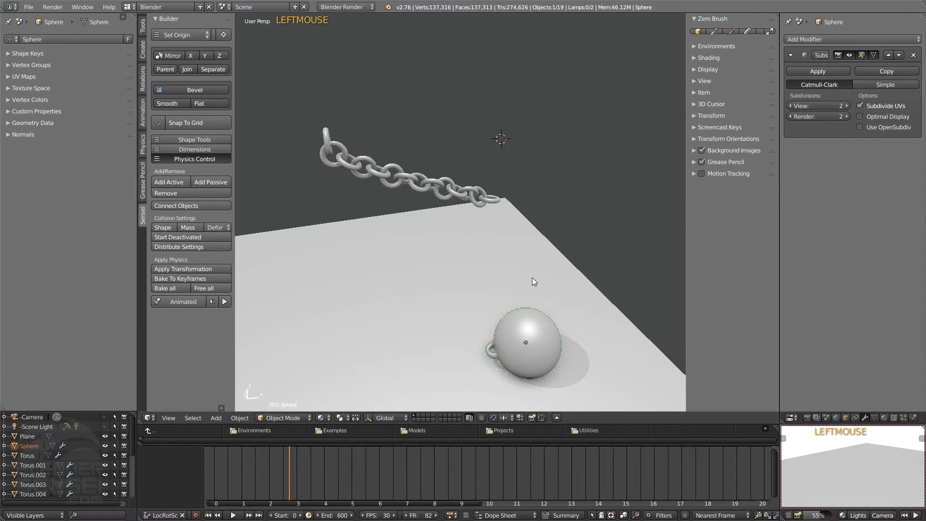
middle_click_drag(533, 282, 503, 291, "shift")
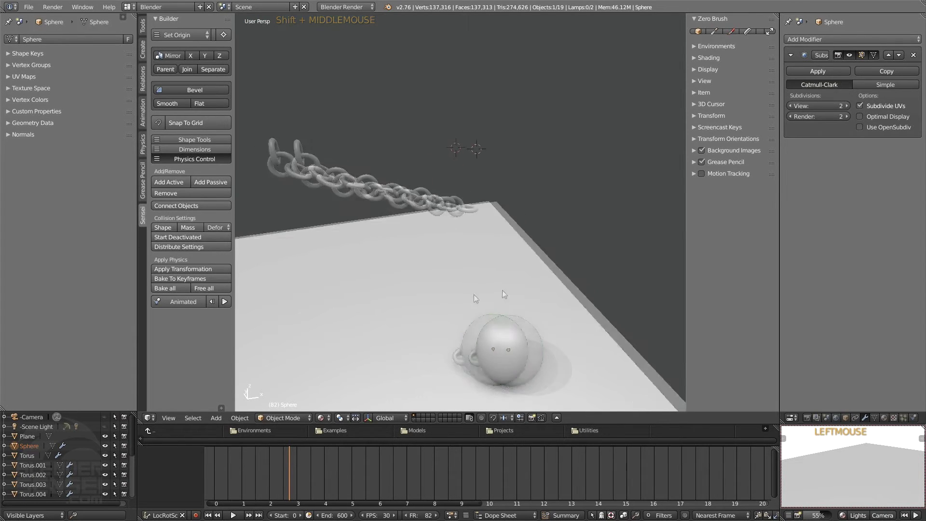
left_click(213, 302)
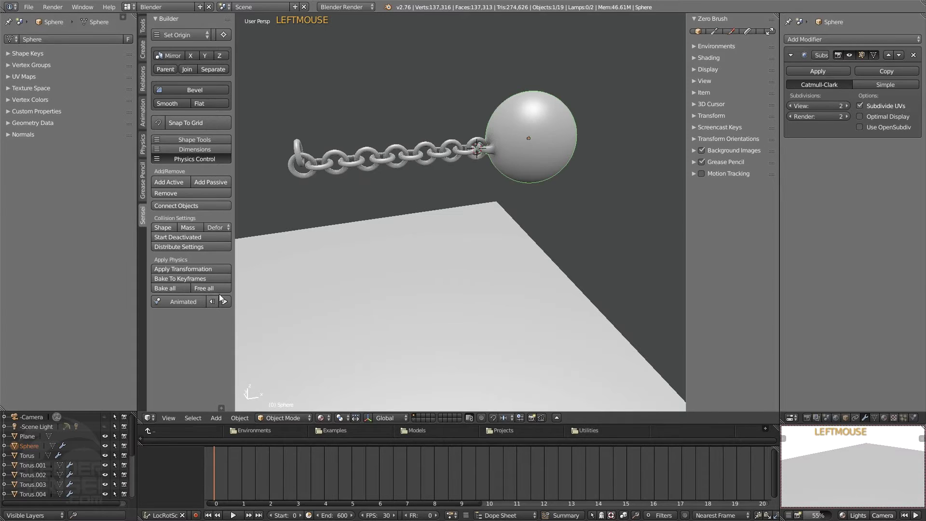
left_click(219, 288)
Set the solver iterations of the scene's Rigid Body World to 30.
middle_click_drag(336, 258, 412, 293, "shift")
scroll(319, 317, "up", 6)
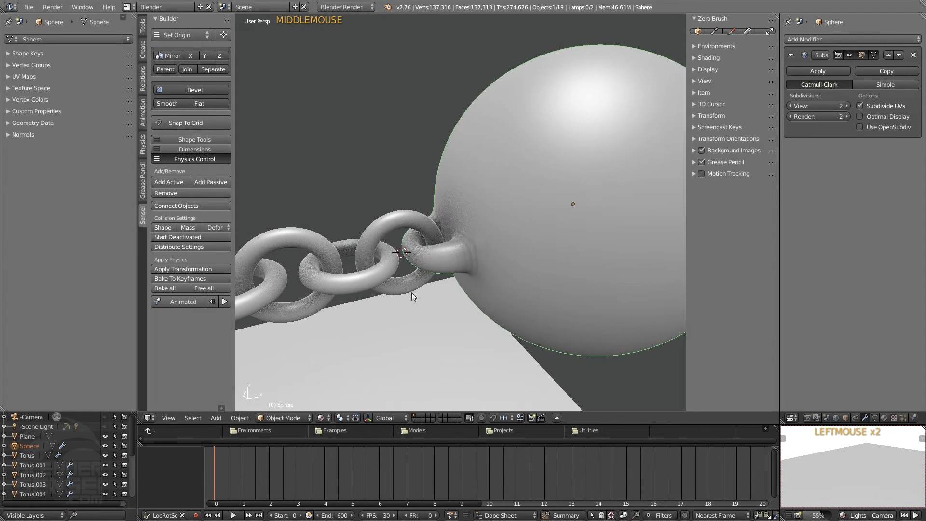
mouse_move(414, 251)
middle_mouse_down()
mouse_move(410, 259)
mouse_move(441, 262)
mouse_move(417, 260)
mouse_move(389, 275)
mouse_move(409, 265)
mouse_move(418, 243)
middle_mouse_up()
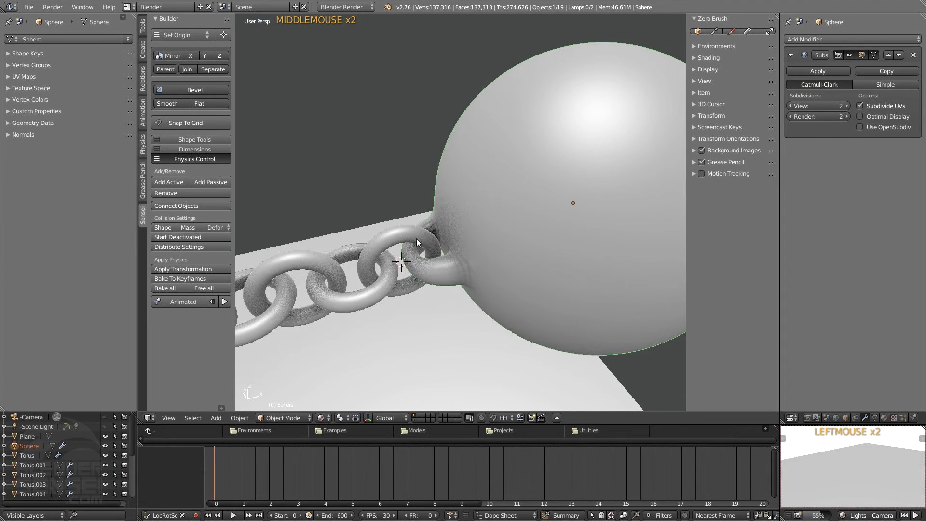
left_click(827, 418)
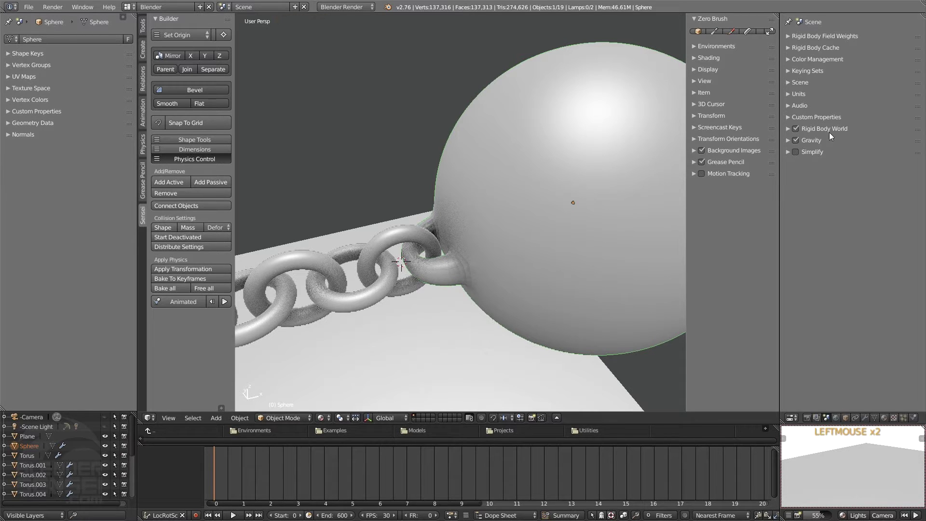
left_click(789, 129)
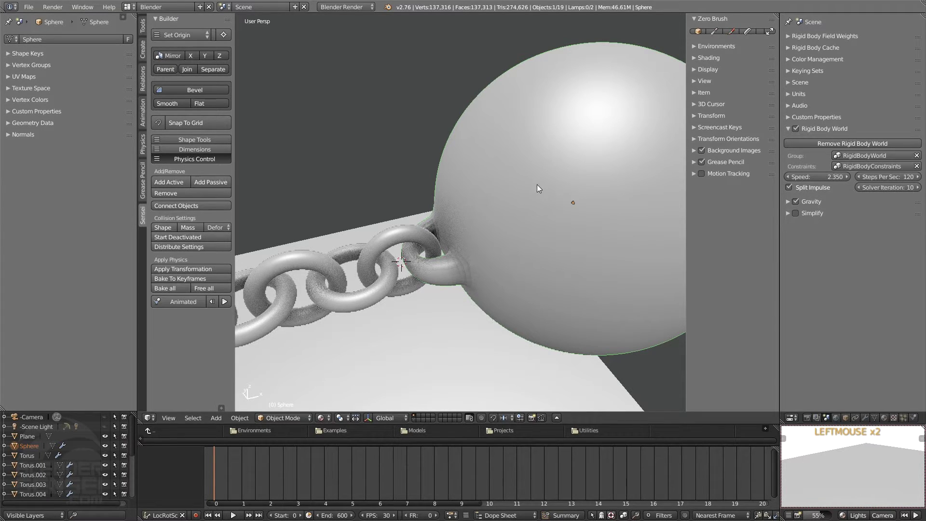
scroll(504, 208, "down", 3)
middle_click_drag(503, 207, 453, 245, "shift")
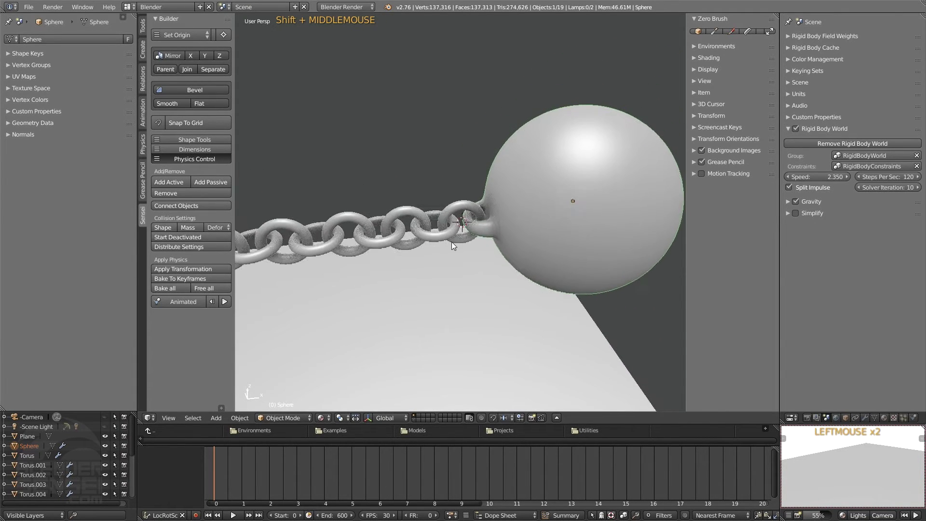
scroll(453, 245, "up", 2)
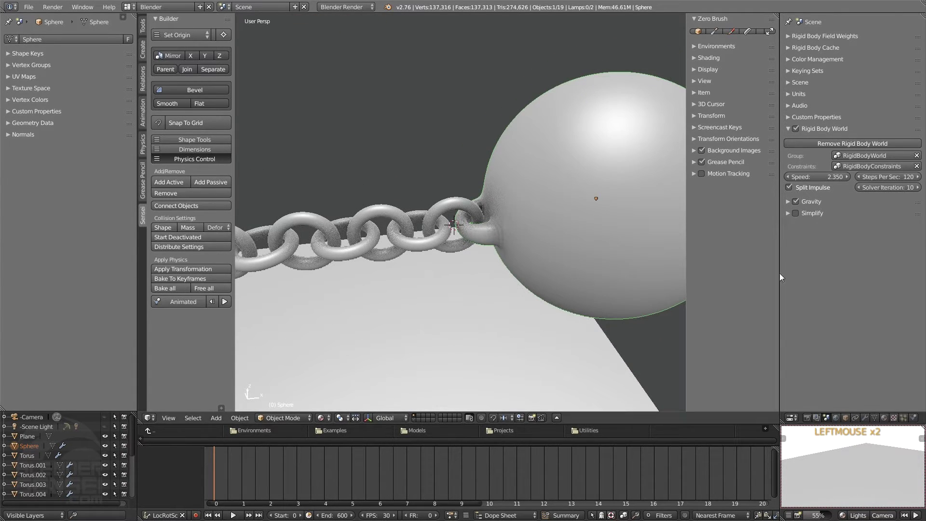
scroll(540, 209, "down", 2)
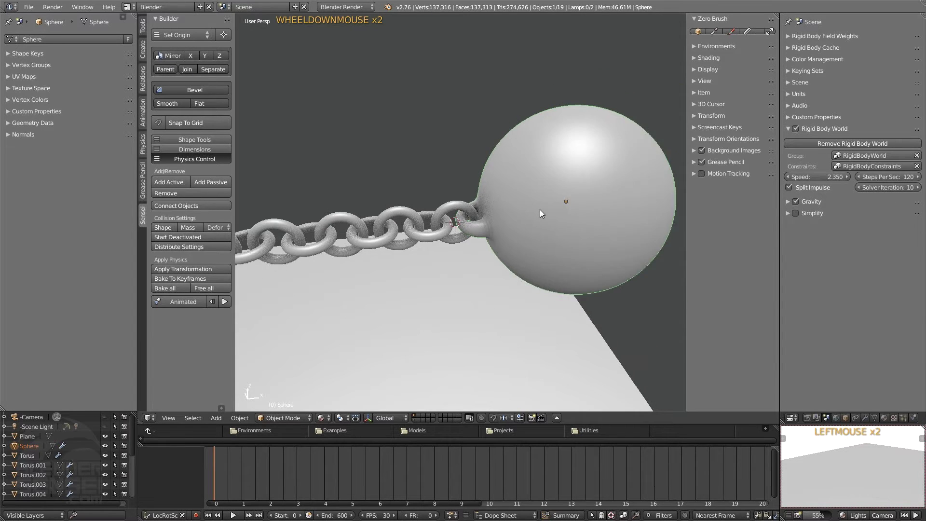
scroll(540, 210, "up", 2)
middle_click_drag(540, 210, 565, 204, "shift")
left_click(884, 188)
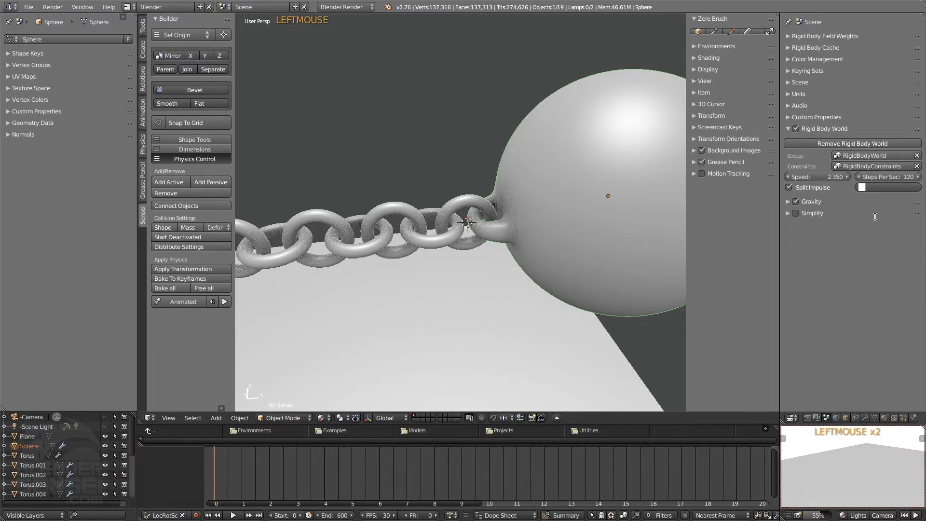
type("30")
key("Return")
Play the simulation to test the raised solver iterations on the chain and ball, stop it and return to the start frame.
scroll(580, 250, "down", 2)
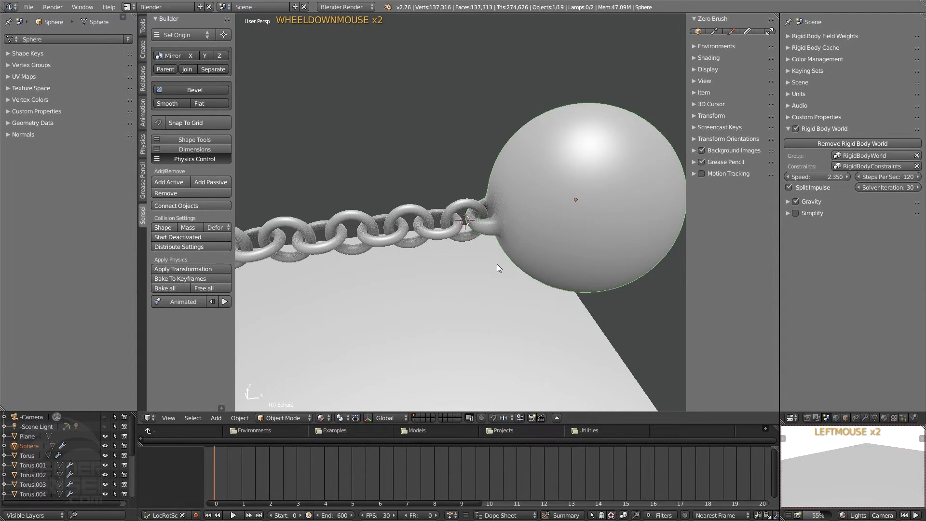
middle_click_drag(499, 268, 627, 222, "shift")
left_click(225, 302)
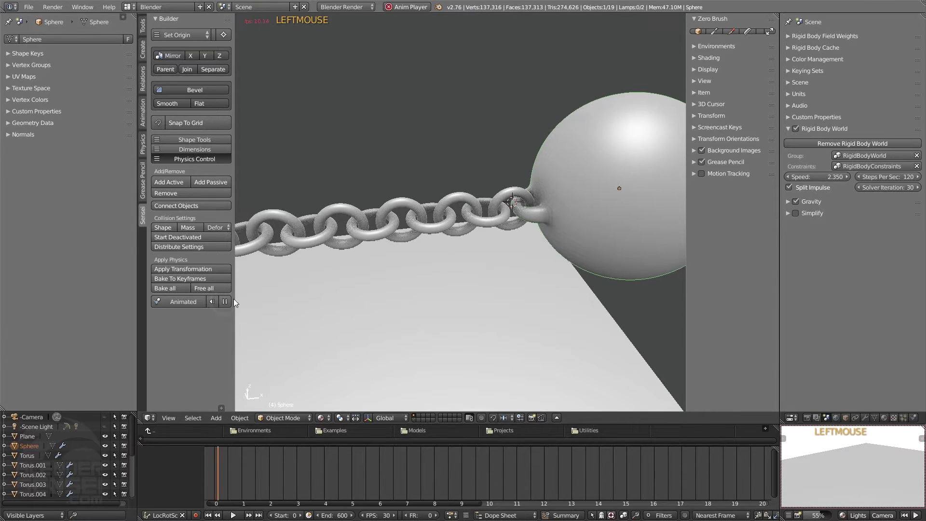
scroll(490, 277, "down", 2)
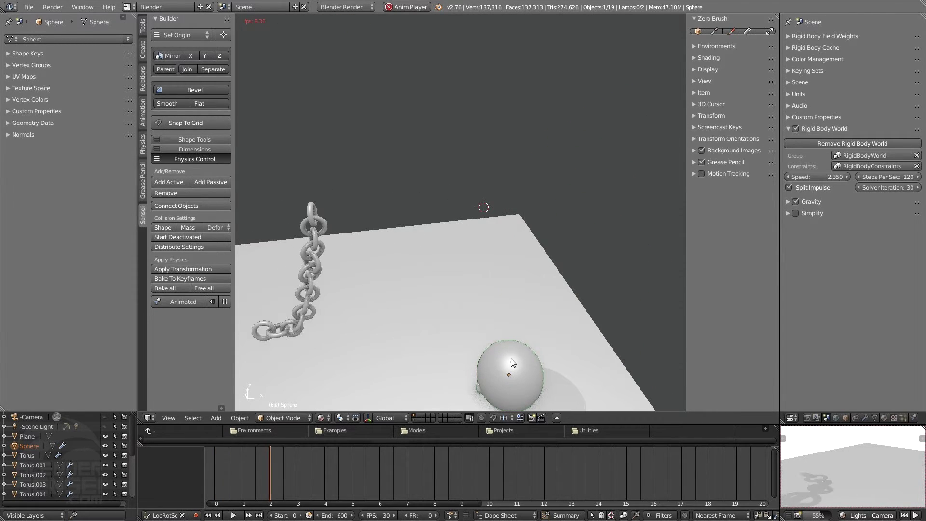
left_click(225, 301)
left_click(212, 302)
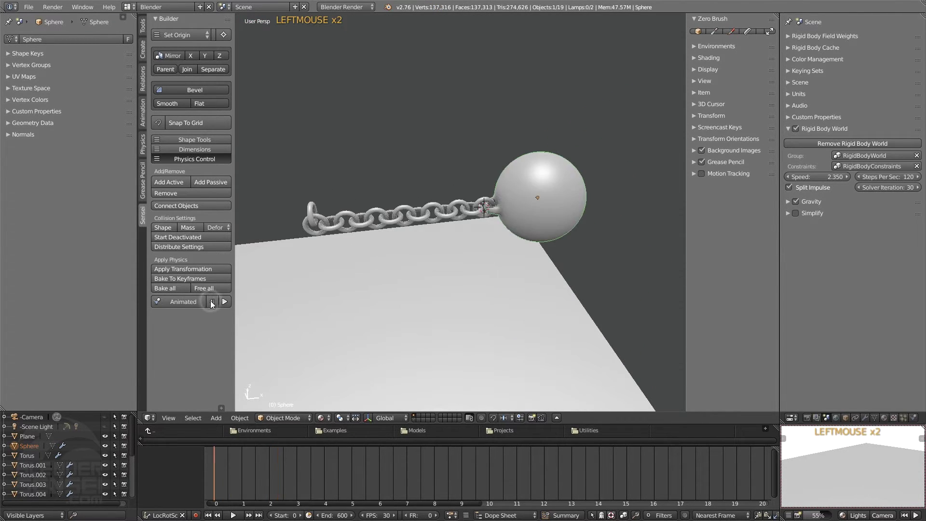
Restore the Rigid Body World's solver iterations to 10 and collapse its settings.
scroll(457, 251, "up", 2)
middle_click_drag(457, 252, 465, 233, "shift")
scroll(487, 239, "up", 3)
scroll(487, 239, "up", 1)
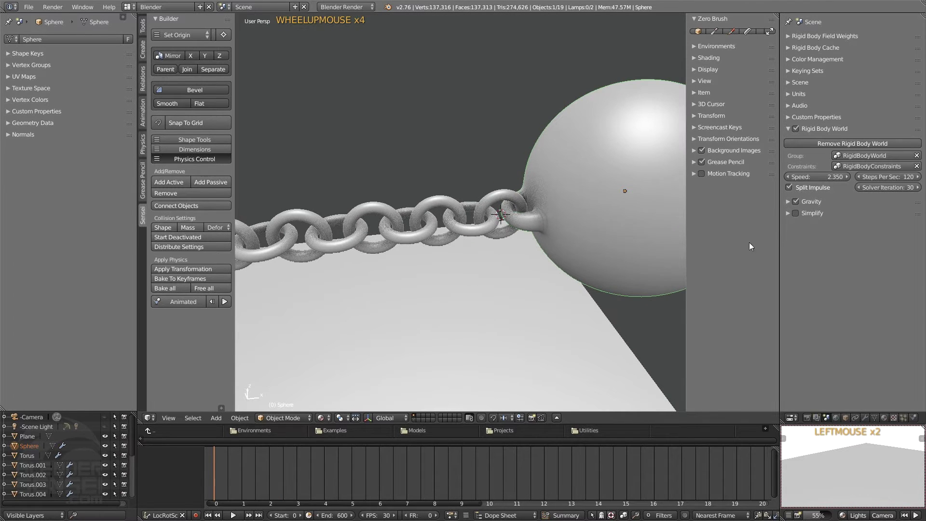
middle_click_drag(579, 245, 542, 229)
left_click(891, 188)
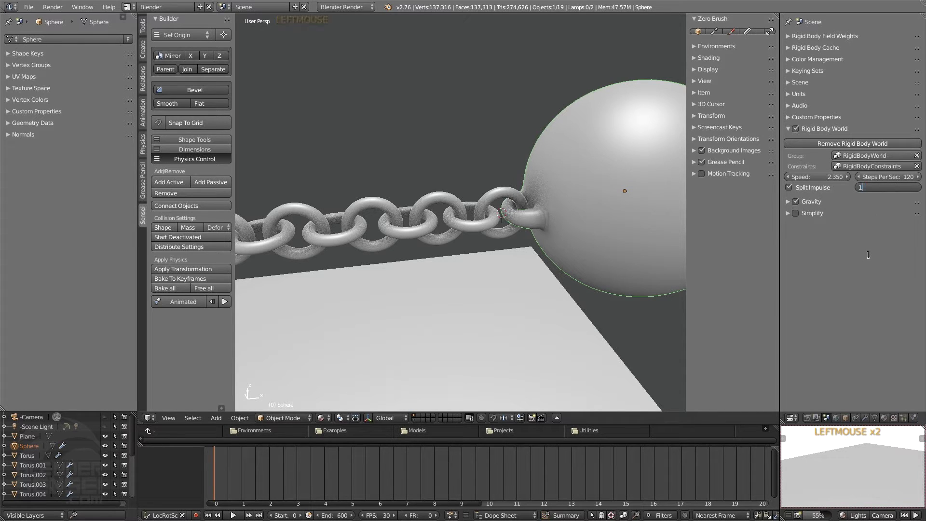
key("Return")
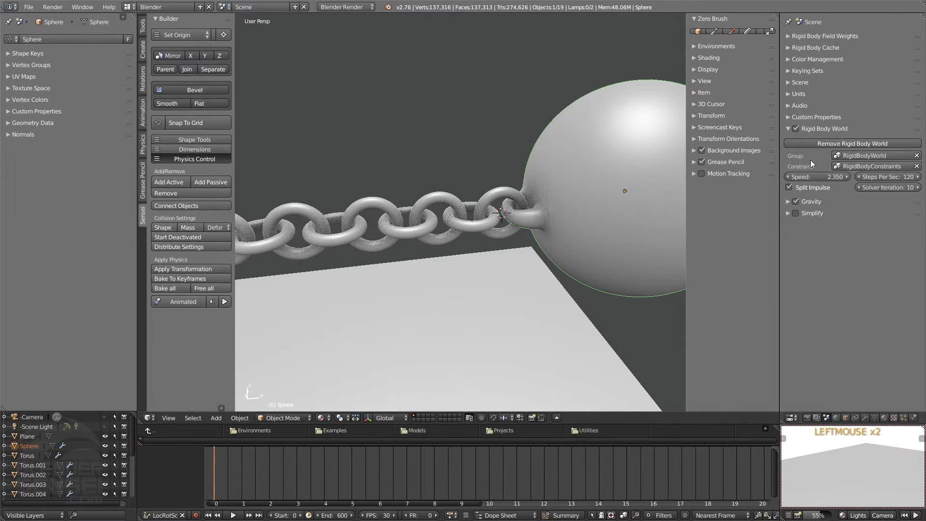
left_click(789, 129)
Scale the ball down in front view and move it back against the last chain link.
scroll(492, 249, "down", 2)
scroll(492, 249, "up", 2)
mouse_move(491, 249)
middle_mouse_down("shift")
mouse_move(515, 240)
mouse_move(486, 256)
middle_mouse_up("shift")
middle_click_drag(450, 213, 515, 204)
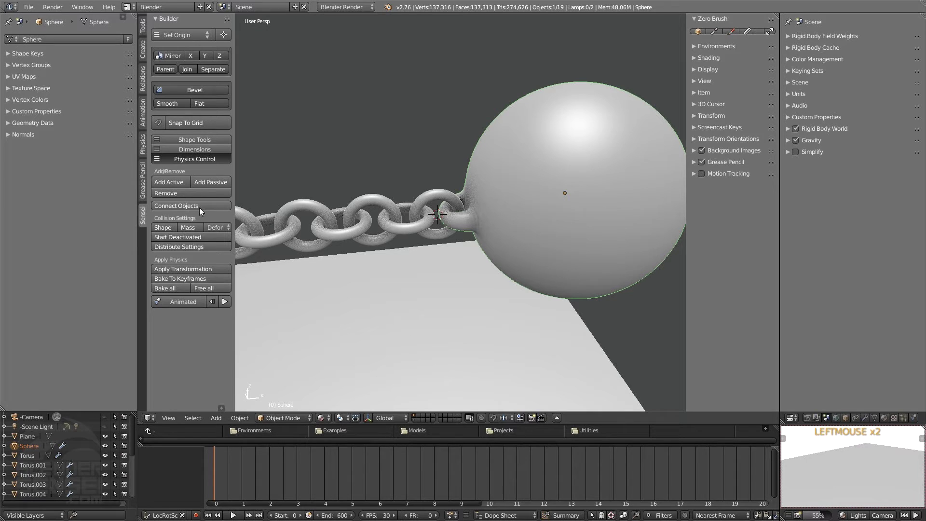
middle_click_drag(424, 228, 452, 227, "shift")
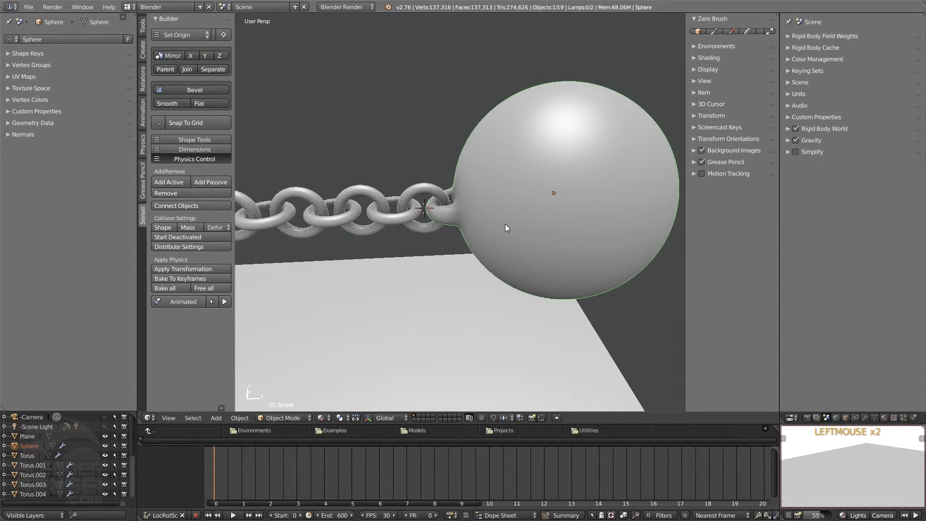
key("1")
scroll(517, 250, "down", 4)
middle_click_drag(542, 253, 515, 230, "shift")
key("s")
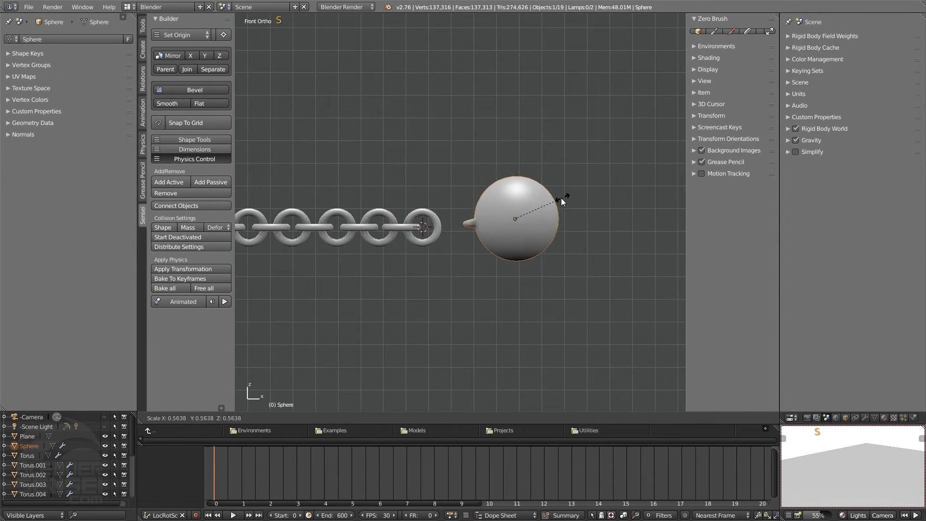
left_click(553, 201)
key("g")
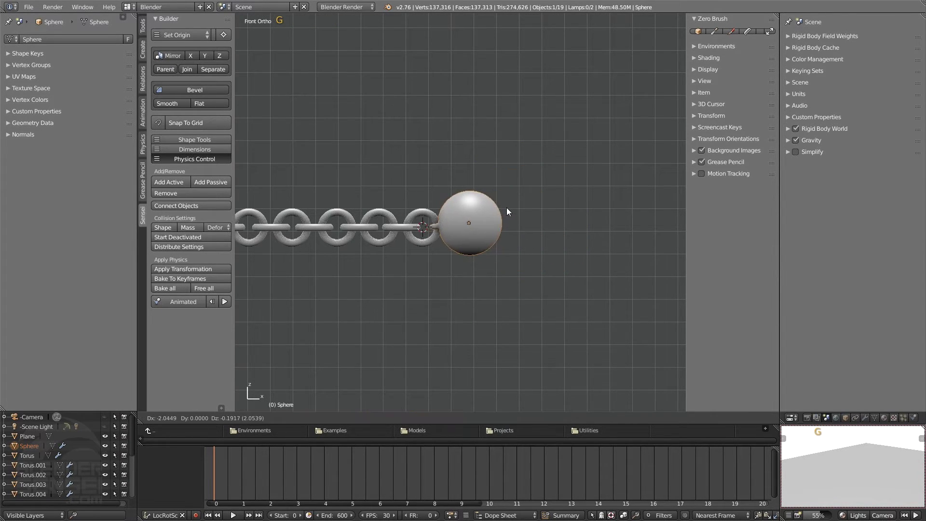
left_click(508, 208)
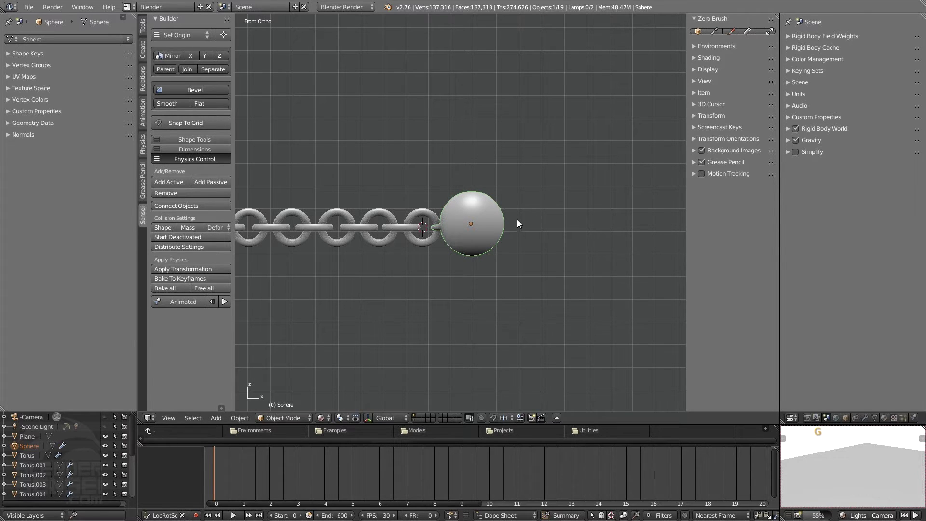
Enlarge the ball slightly and reposition it so its loop passes through the last chain link.
key("s")
left_click(531, 228)
key("g")
left_click(537, 227)
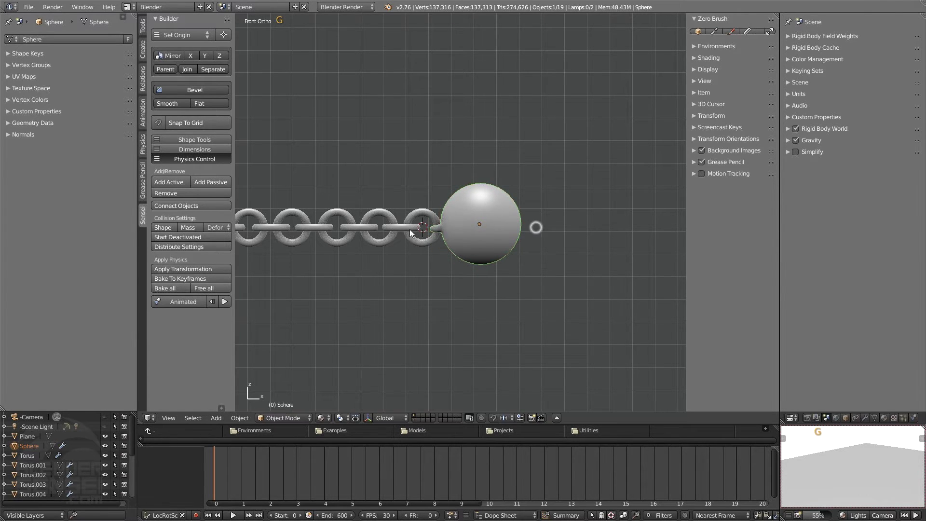
In edit mode, box-select the curved outer part of the ball's loop in wireframe from the top view.
middle_click_drag(410, 230, 457, 219)
scroll(462, 265, "up", 6)
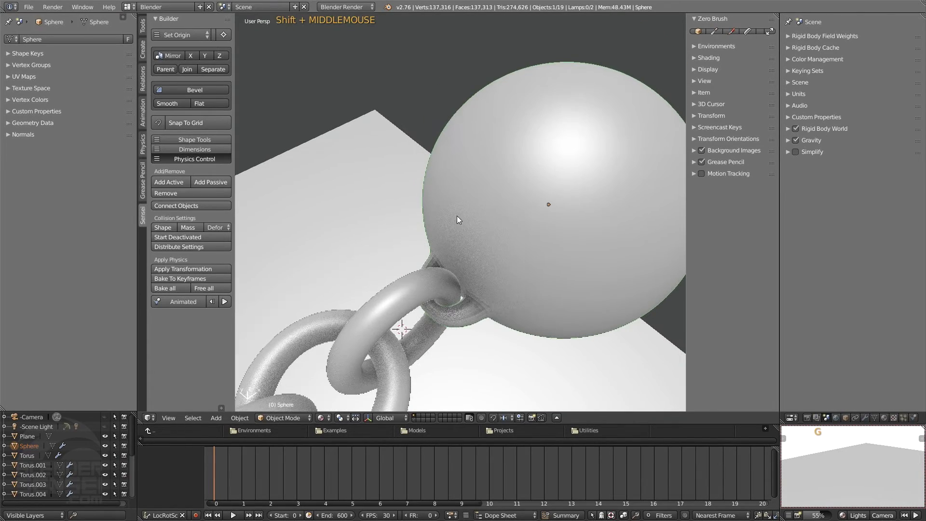
key("Tab")
middle_click_drag(462, 288, 469, 239, "shift")
key("5")
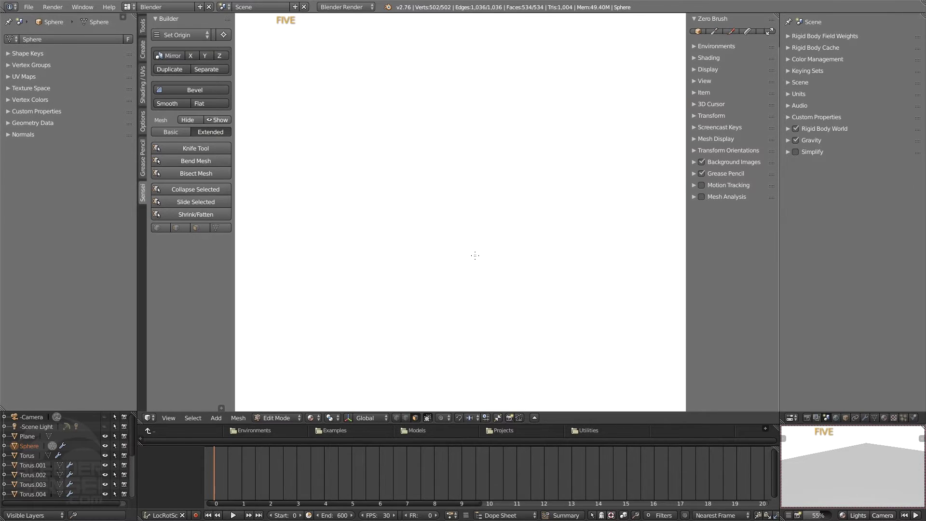
scroll(473, 260, "down", 5)
scroll(518, 276, "up", 3)
middle_click_drag(519, 276, 508, 250, "shift")
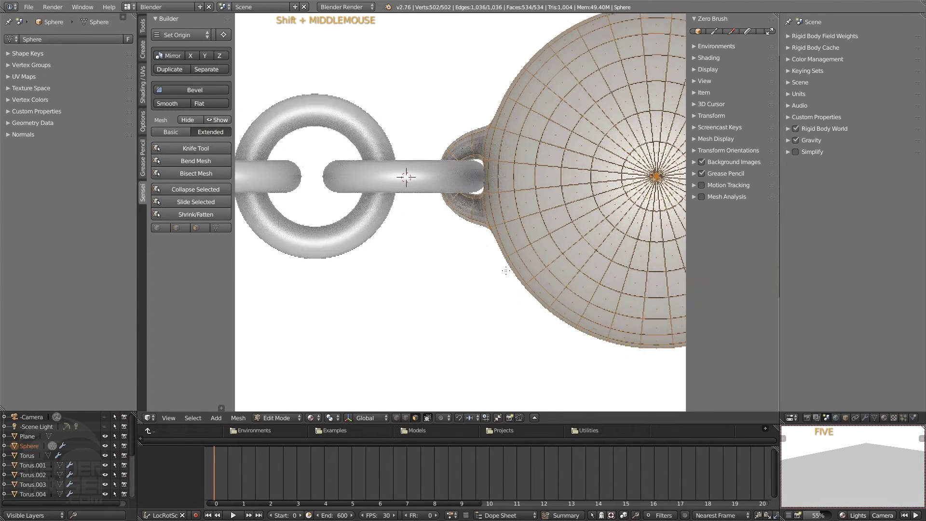
key("z")
scroll(453, 182, "down", 5, "shift")
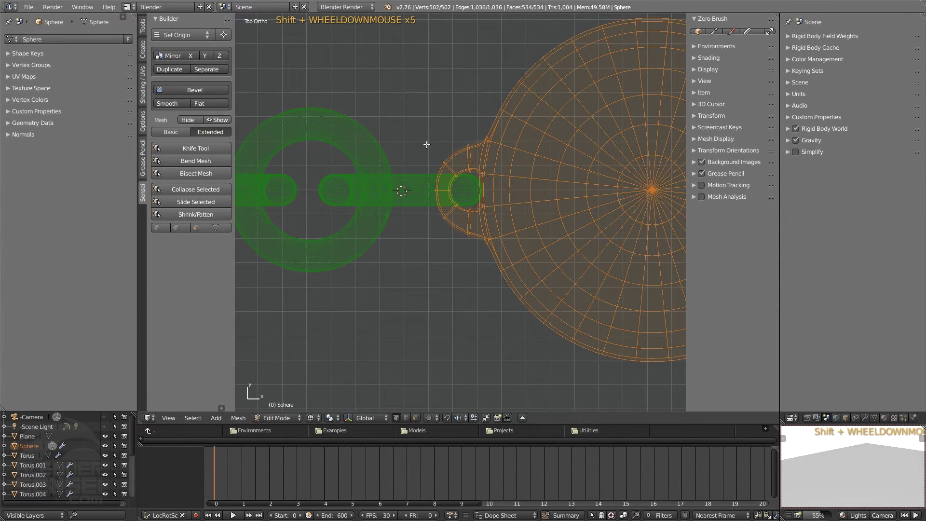
key("b")
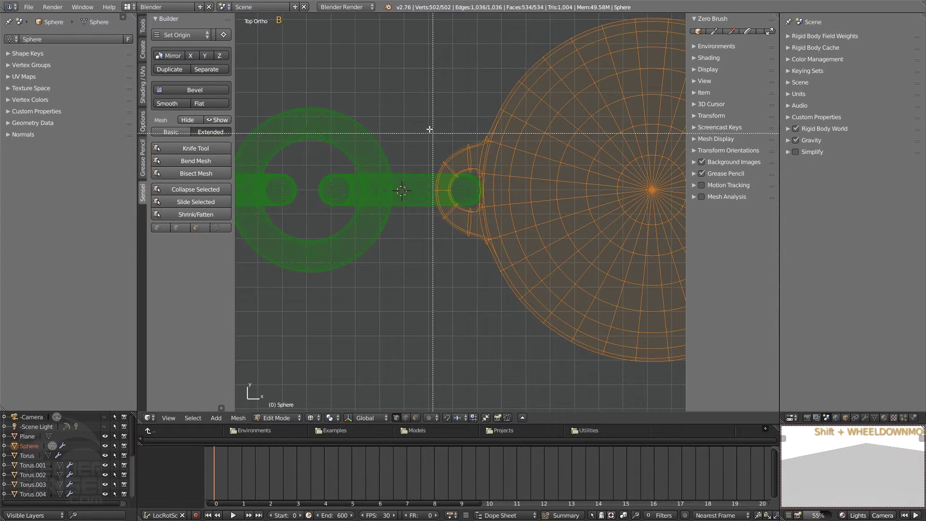
left_click_drag(407, 91, 477, 263)
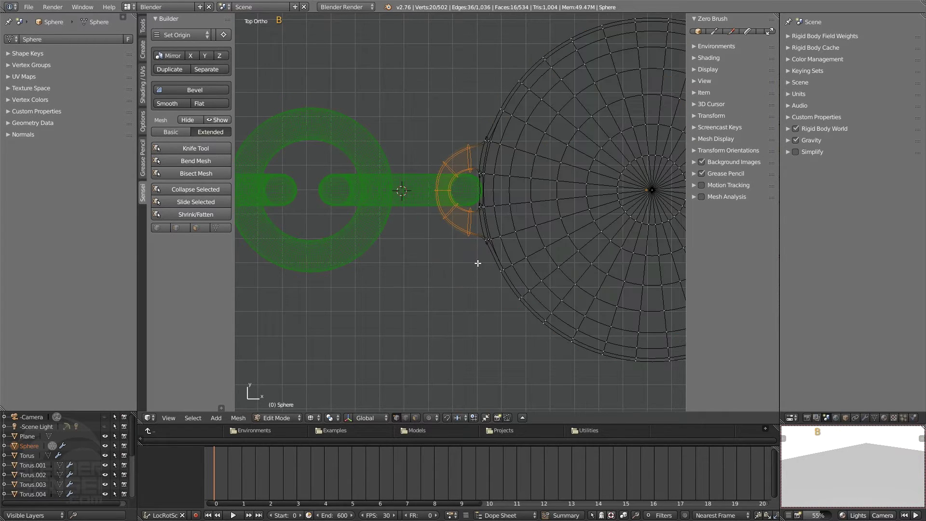
scroll(477, 262, "up", 2)
In face selection mode, add the face rings at both ends of the ball's loop to the selection and show the wireframe.
key("space")
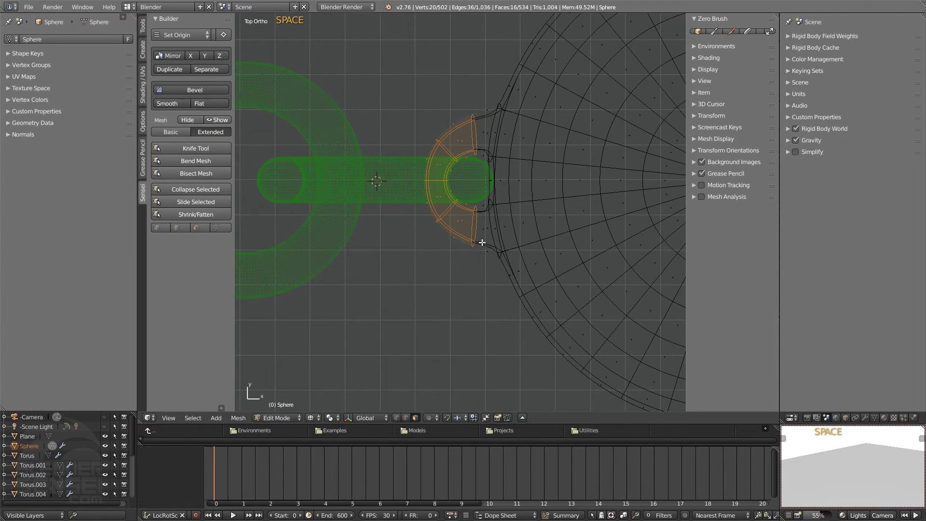
key("z")
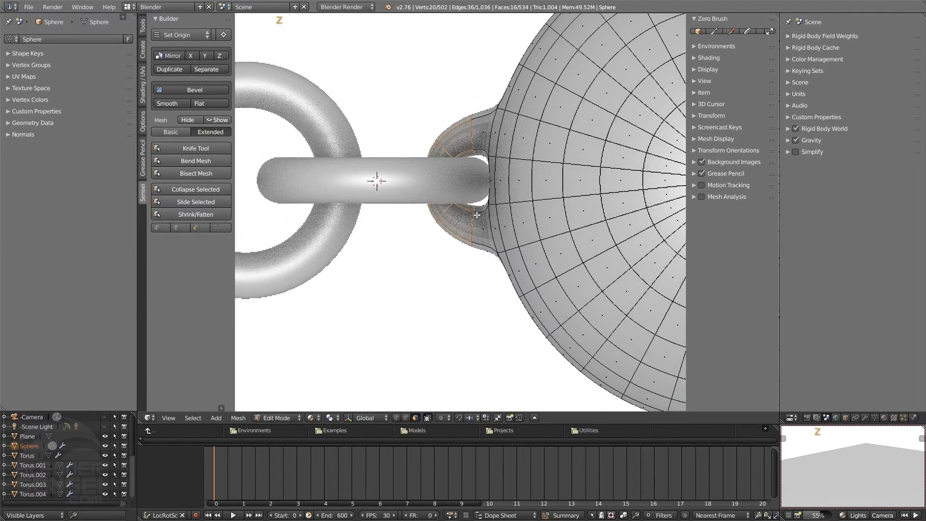
mouse_move(477, 214)
middle_mouse_down()
mouse_move(463, 212)
mouse_move(485, 222)
mouse_move(459, 180)
mouse_move(421, 213)
mouse_move(327, 221)
mouse_move(415, 236)
middle_mouse_up()
scroll(492, 225, "up", 6)
left_click(492, 225, "alt+shift")
left_click(413, 208, "alt+shift")
key("z")
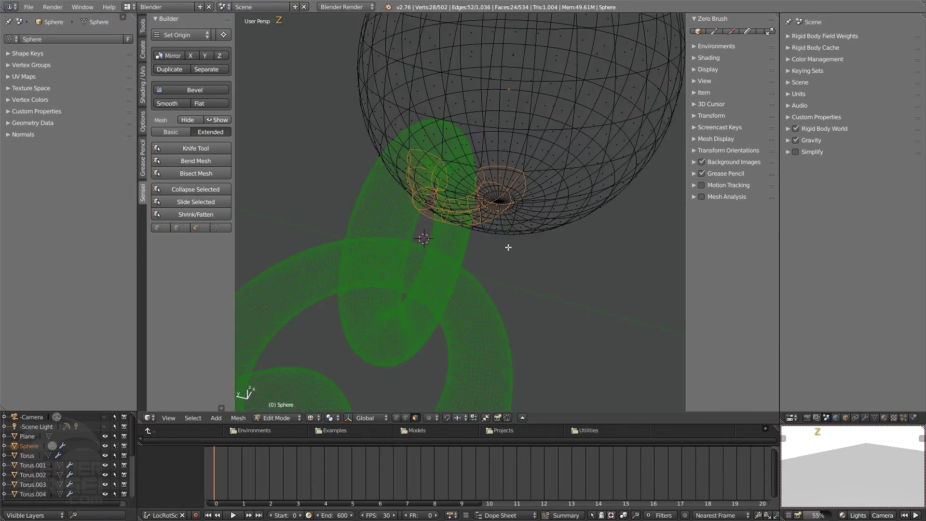
Return to solid shading and enlarge the selected loop of the ball around the last chain link.
mouse_move(506, 248)
middle_mouse_down()
mouse_move(377, 240)
mouse_move(366, 227)
mouse_move(479, 223)
mouse_move(381, 217)
mouse_move(534, 209)
mouse_move(457, 240)
mouse_move(341, 215)
mouse_move(495, 222)
mouse_move(476, 238)
middle_mouse_up()
key("z")
key("s")
key("s")
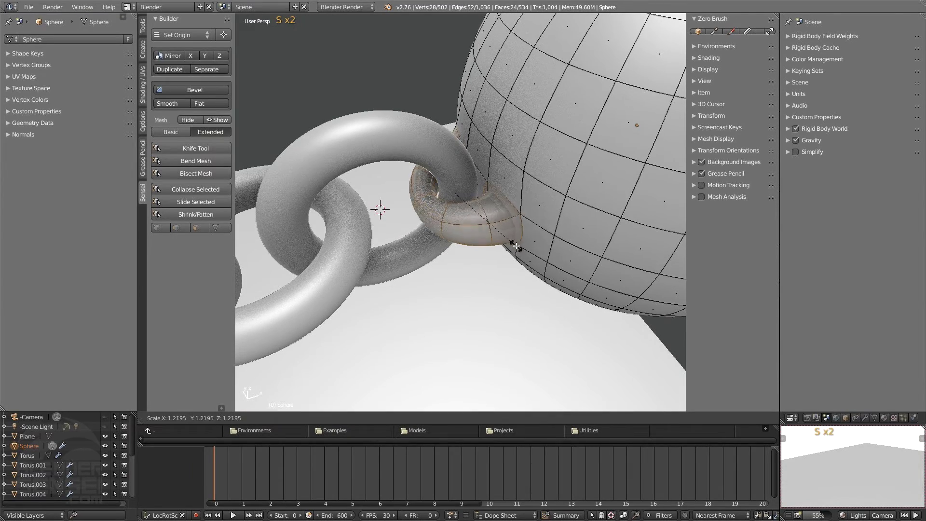
left_click(525, 263)
mouse_move(525, 263)
middle_mouse_down()
mouse_move(482, 242)
mouse_move(534, 269)
middle_mouse_up()
key("s")
key("s")
left_click(505, 273)
Widen the ball's loop along the global X axis, adjust its position around the chain link, and leave edit mode.
key("g")
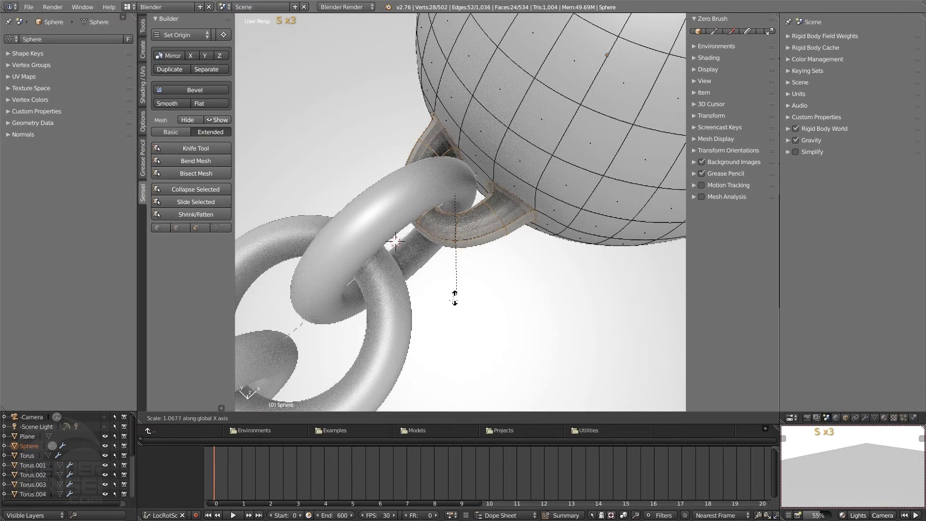
key("x")
left_click(395, 243)
middle_click_drag(395, 242, 515, 218)
middle_click_drag(609, 291, 403, 279)
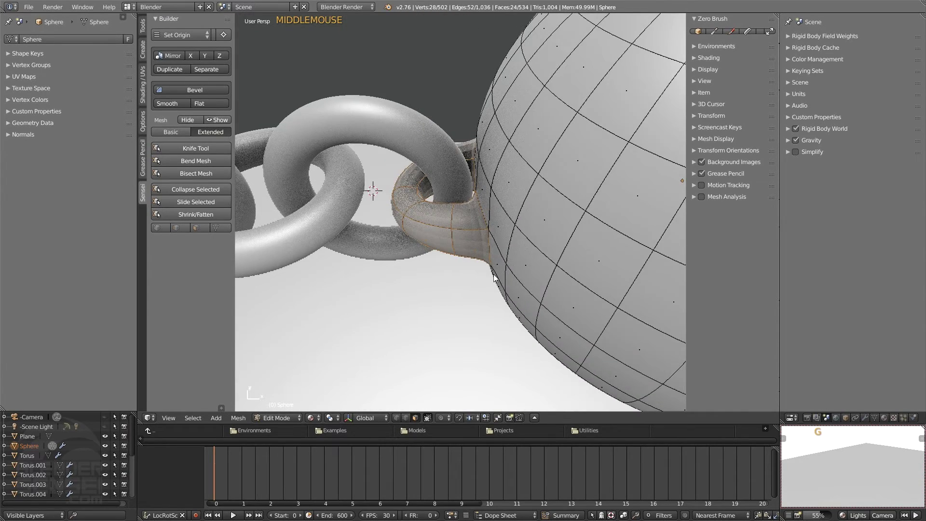
key("Tab")
Free all baked rigid body caches and play the chain and ball simulation from the first frame.
mouse_move(531, 244)
middle_mouse_down()
mouse_move(532, 261)
mouse_move(534, 237)
middle_mouse_up()
scroll(519, 254, "down", 3)
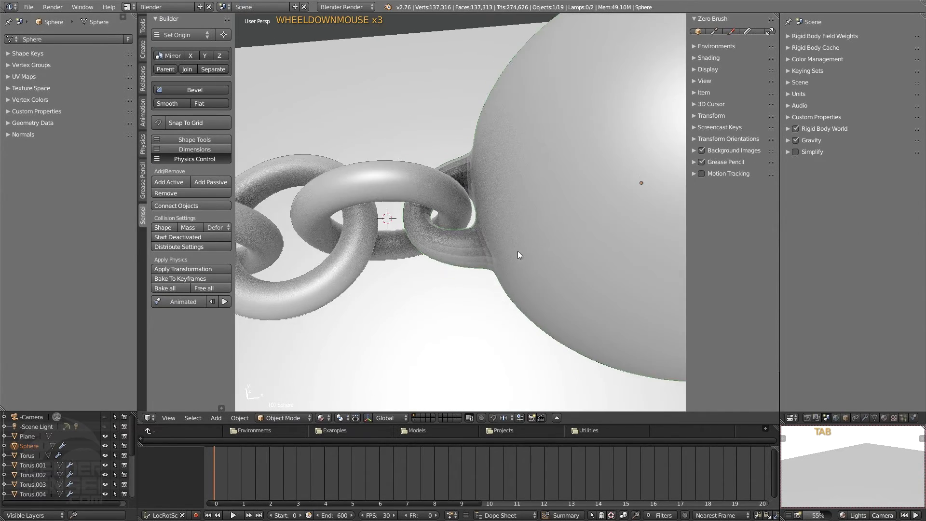
scroll(517, 251, "down", 3)
middle_click_drag(500, 270, 439, 238)
left_click(216, 288)
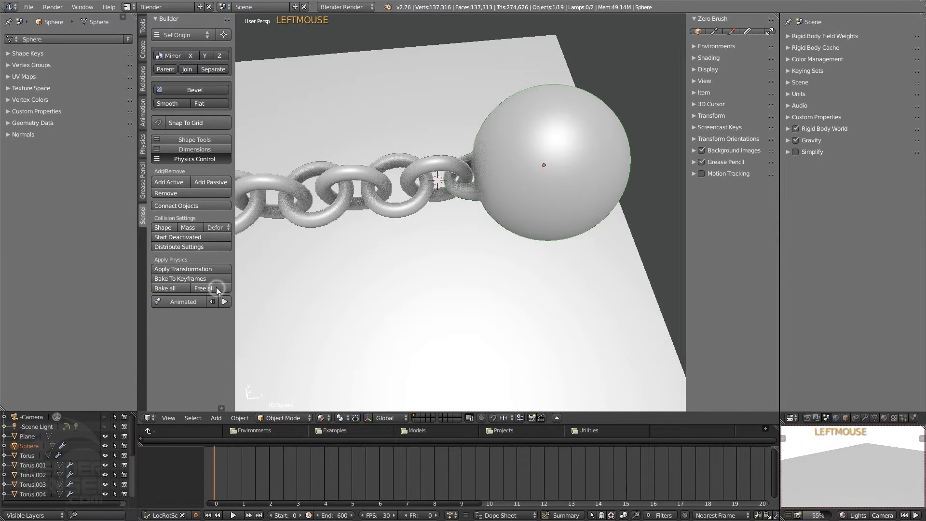
scroll(389, 279, "down", 3)
middle_click_drag(389, 279, 251, 309, "shift")
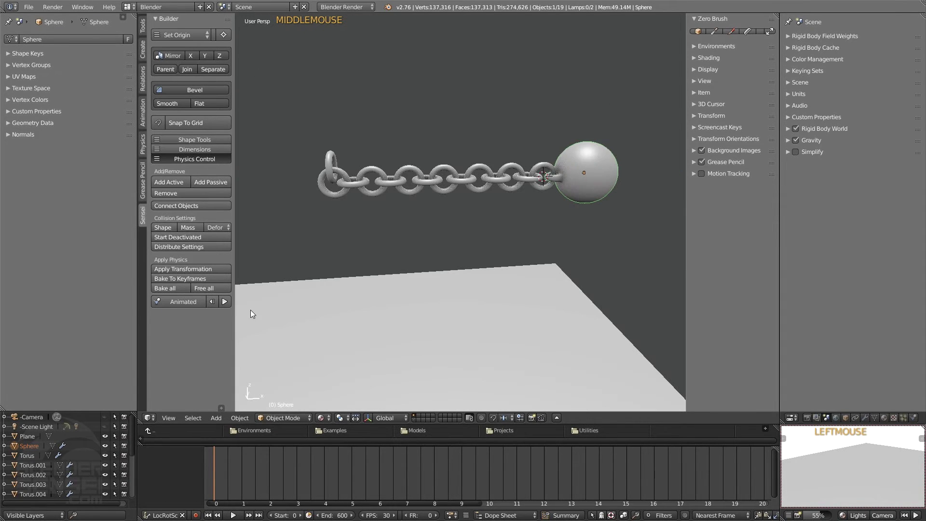
left_click(213, 301)
left_click(224, 301)
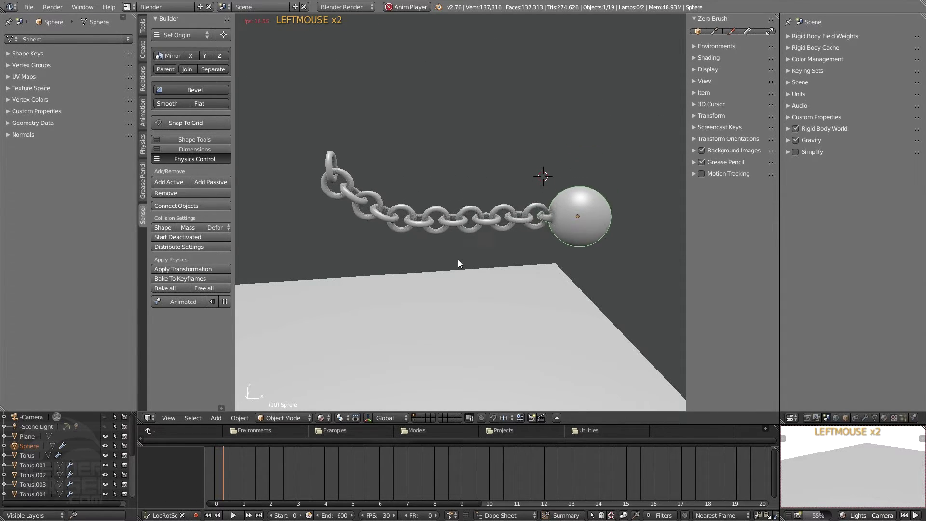
Watch the ball swing on the chain, stop the playback and return to the first frame.
scroll(458, 261, "down", 2)
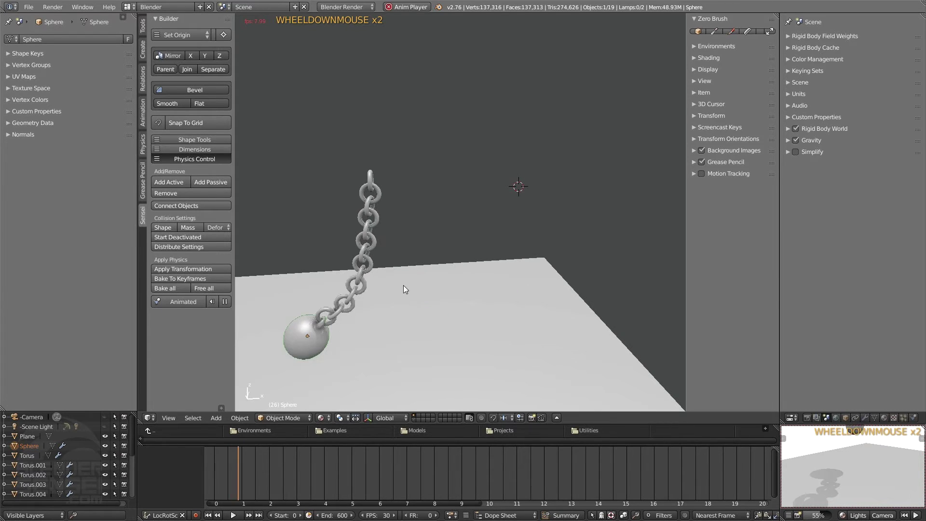
middle_click_drag(404, 286, 473, 274, "shift")
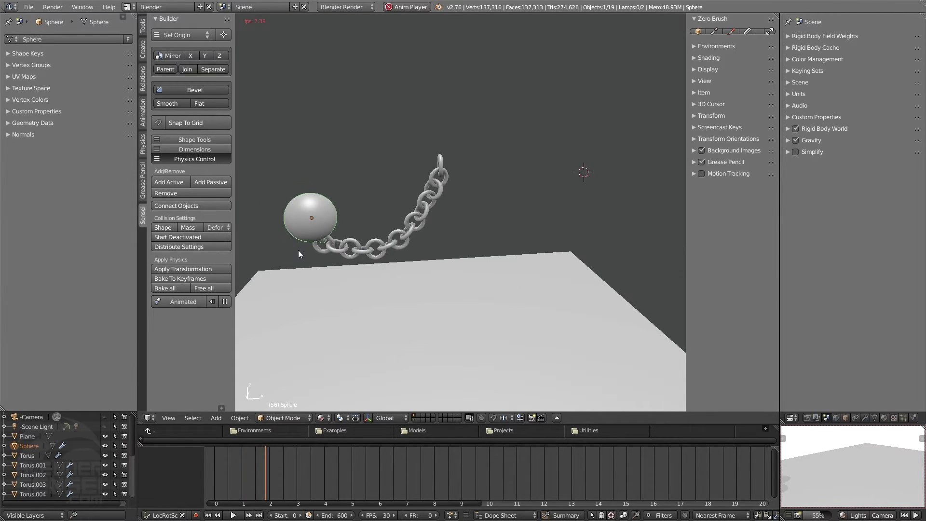
left_click(224, 302)
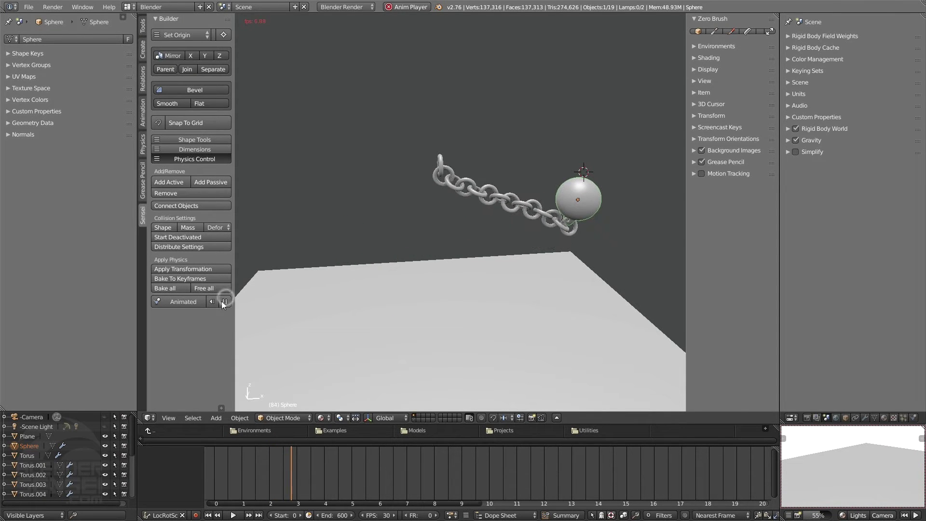
left_click(213, 301)
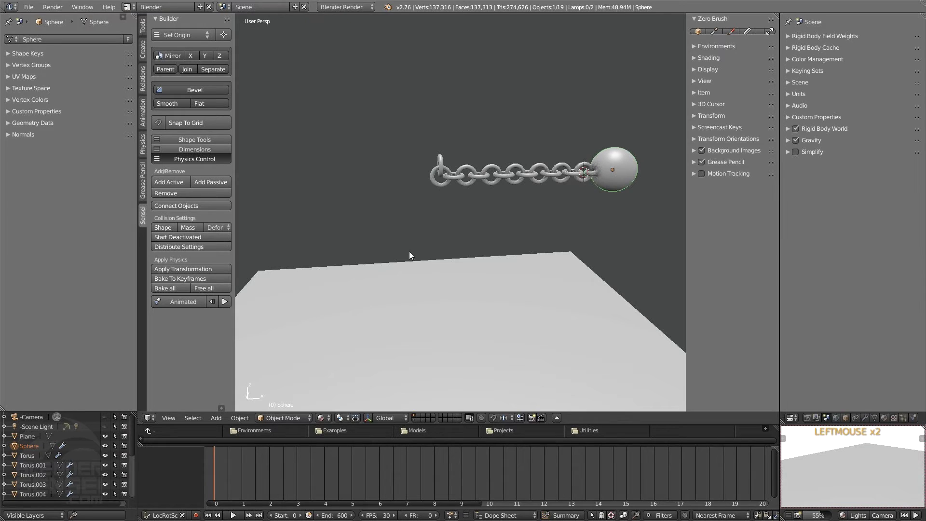
Add a cube above the ground plane, in the empty space beneath the chain.
mouse_move(489, 217)
middle_mouse_down()
mouse_move(506, 228)
mouse_move(548, 221)
mouse_move(488, 226)
middle_mouse_up()
middle_click_drag(460, 272, 534, 130, "shift")
right_click(433, 157)
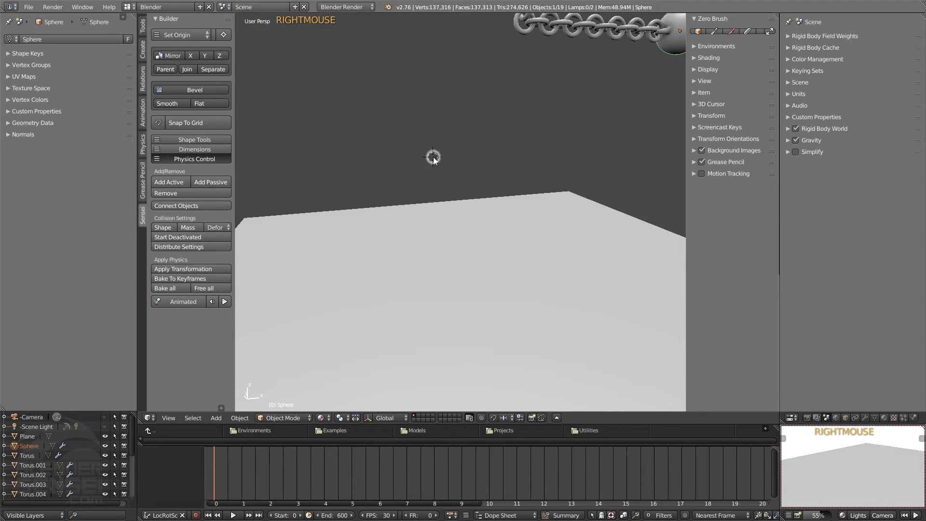
mouse_move(432, 157)
left_click(464, 167)
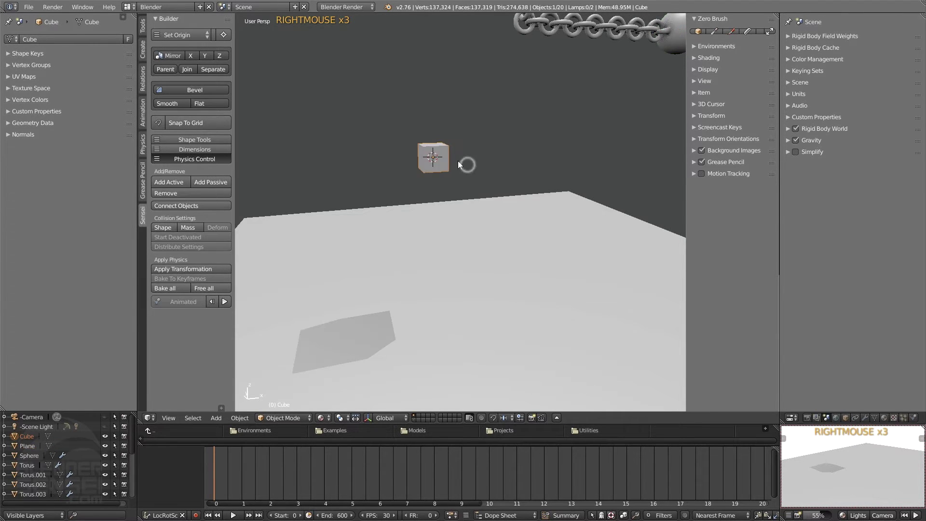
Add an Array modifier to the cube and set its count to 1.
middle_click_drag(459, 160, 427, 220)
key("shift+d")
left_click(866, 418)
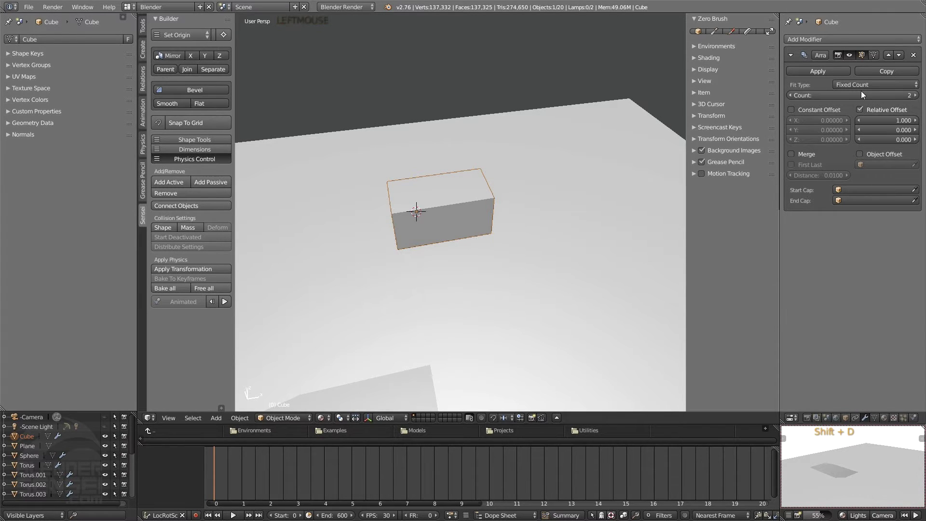
middle_click_drag(500, 211, 560, 186)
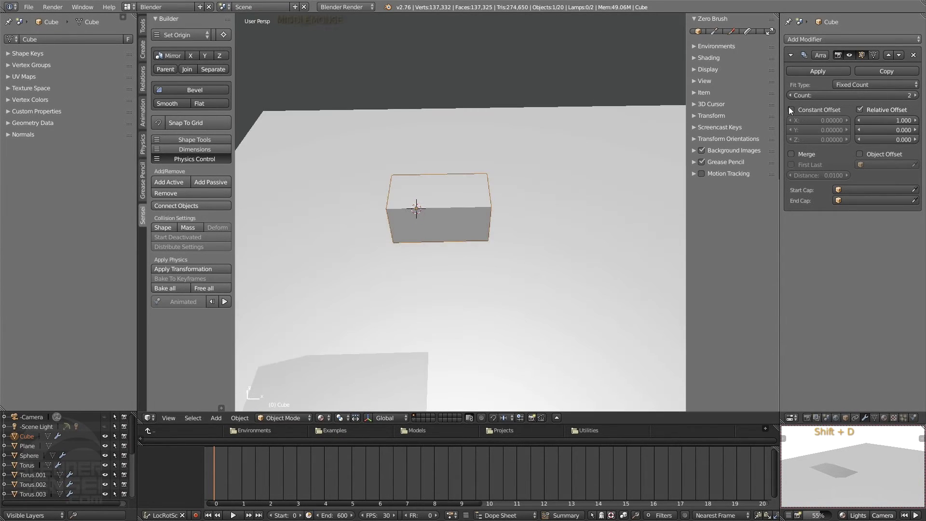
left_click(790, 95)
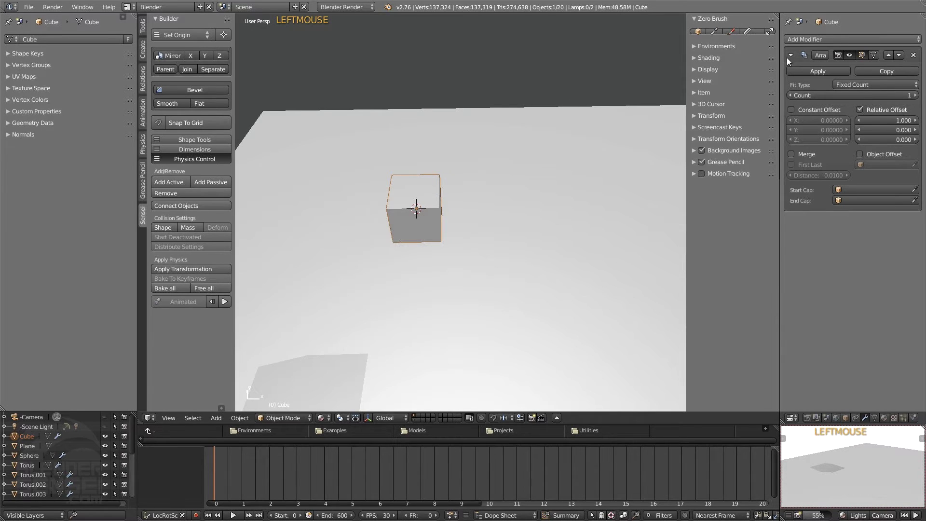
Add a second Array modifier to the cube with a relative offset of 0 in X and 1 in Y.
left_click(822, 39)
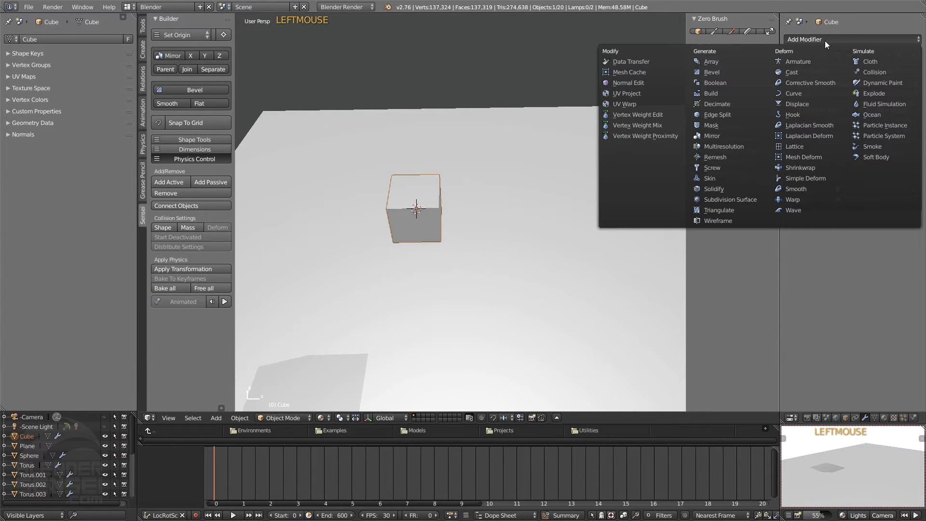
left_click(713, 62)
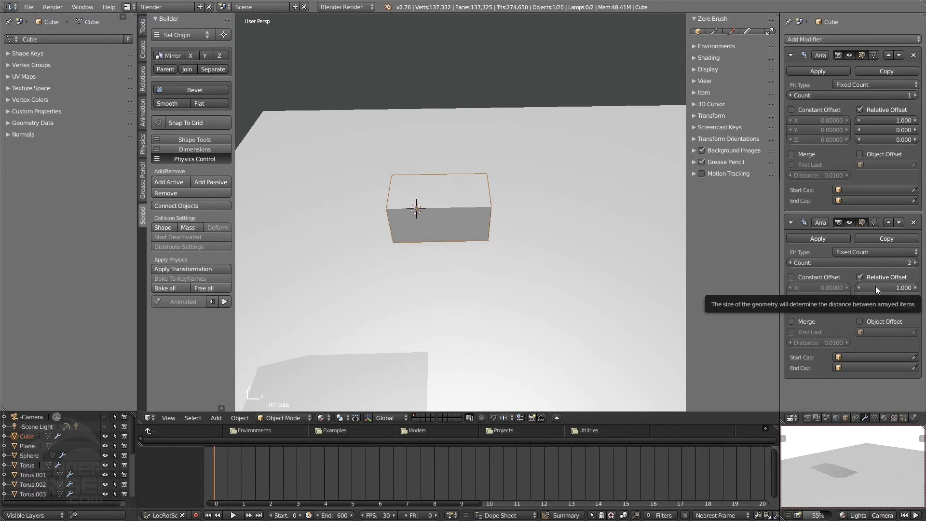
left_click(917, 120)
left_click(917, 121)
left_click(917, 121)
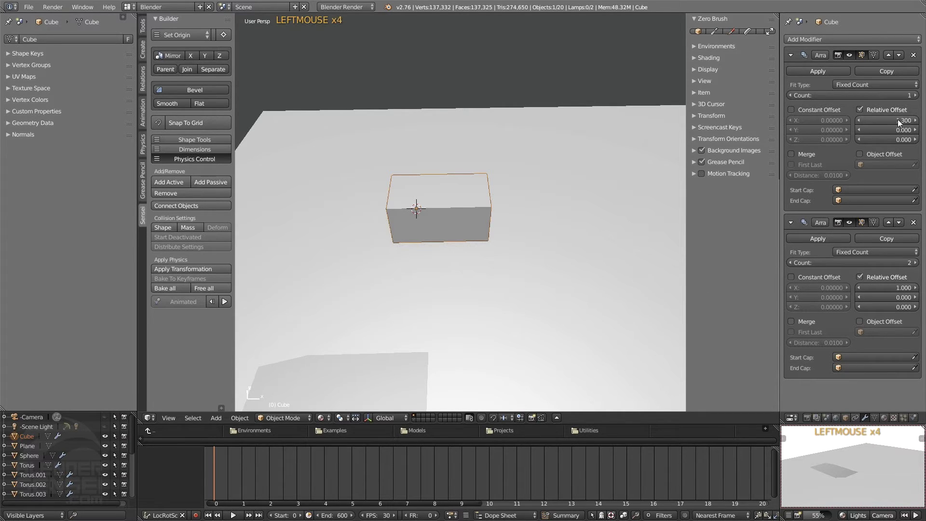
key("BackSpace")
left_click(891, 288)
type("0")
key("Return")
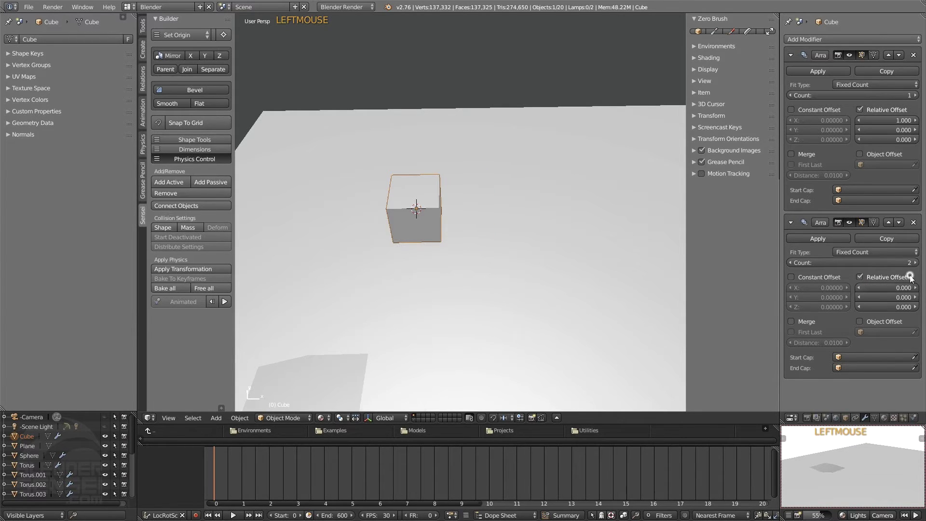
left_click(901, 297)
type("1")
key("Return")
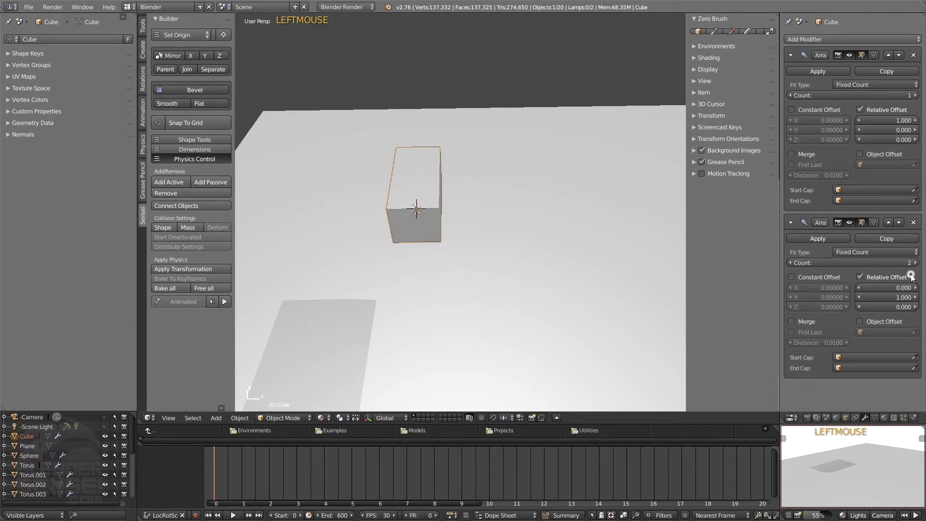
Add a third Array modifier to the cube with a relative offset of 0 in X and 1 in Z.
left_click(790, 223)
left_click(791, 54)
left_click(798, 40)
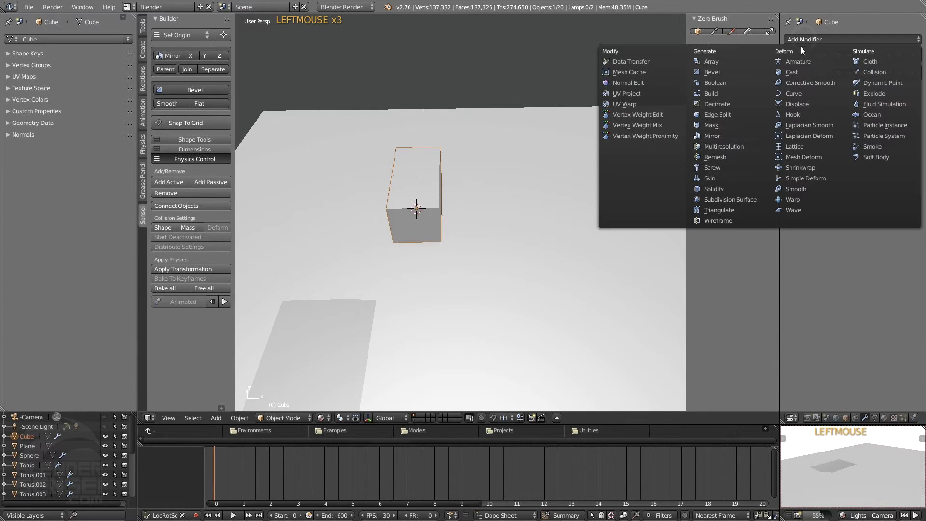
left_click(712, 62)
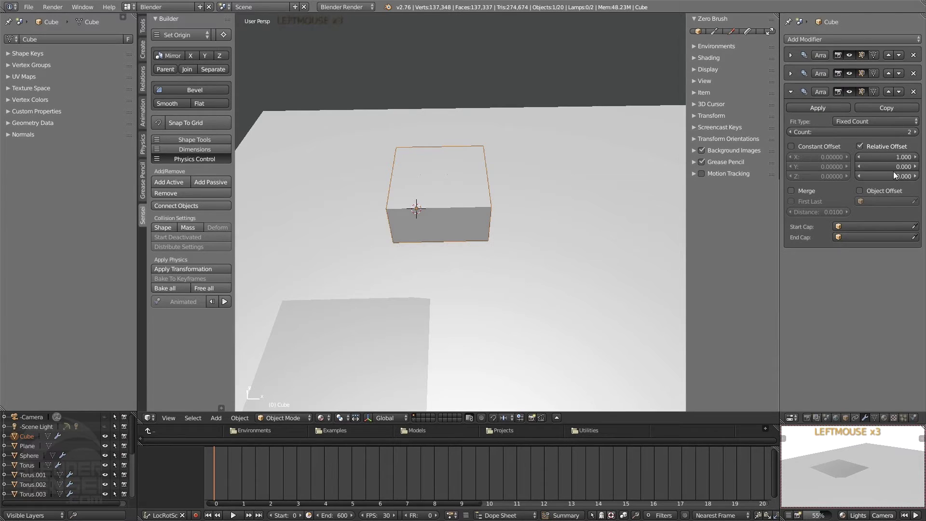
left_click(896, 156)
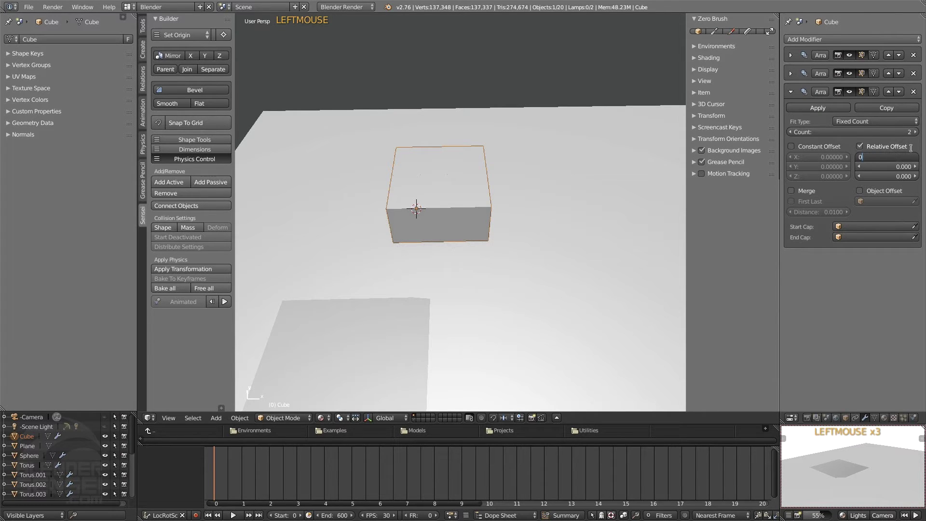
key("Return")
left_click(897, 175)
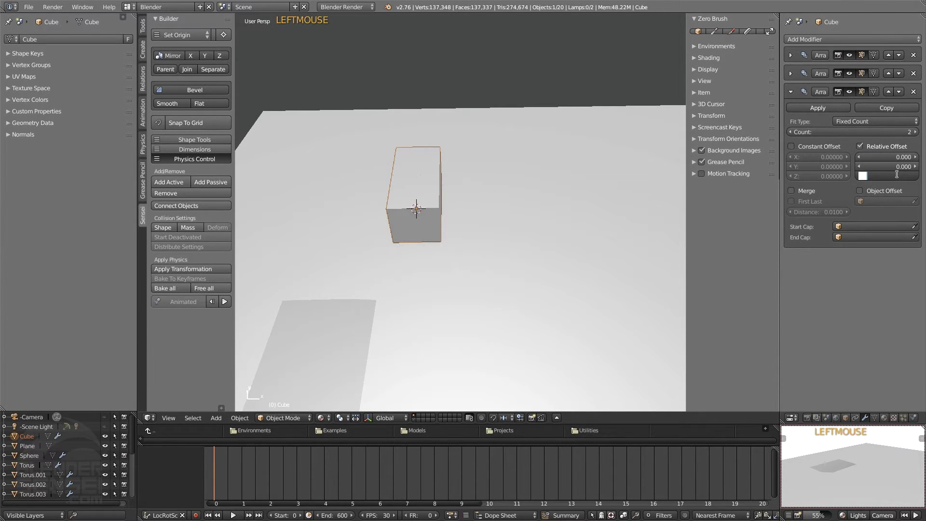
type("1")
key("Return")
middle_click(865, 177)
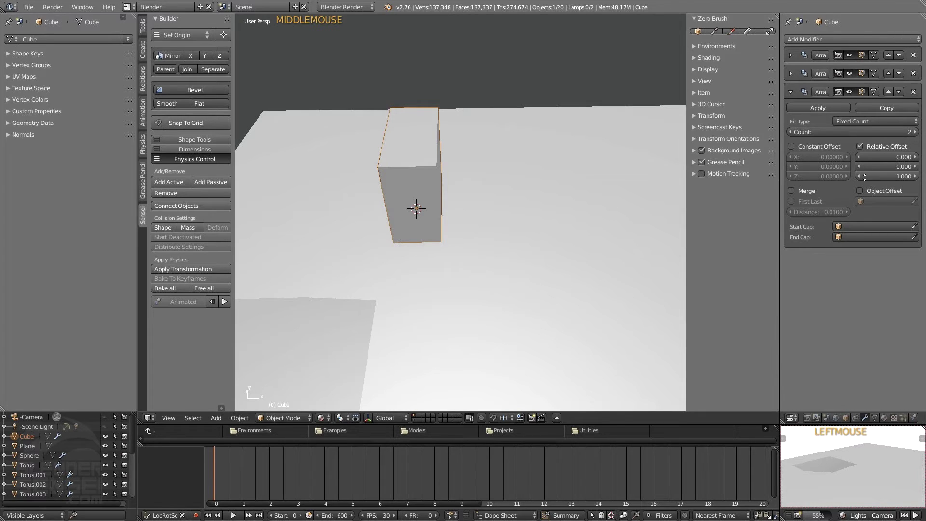
Expand the collapsed Array modifiers and set the first array's count to 2.
left_click(791, 73)
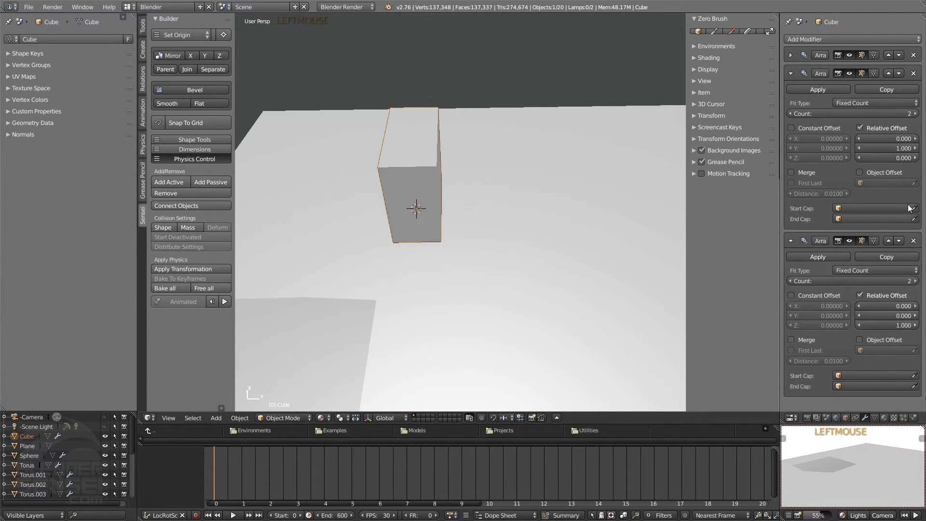
middle_click_drag(849, 173, 882, 146)
left_click(791, 55)
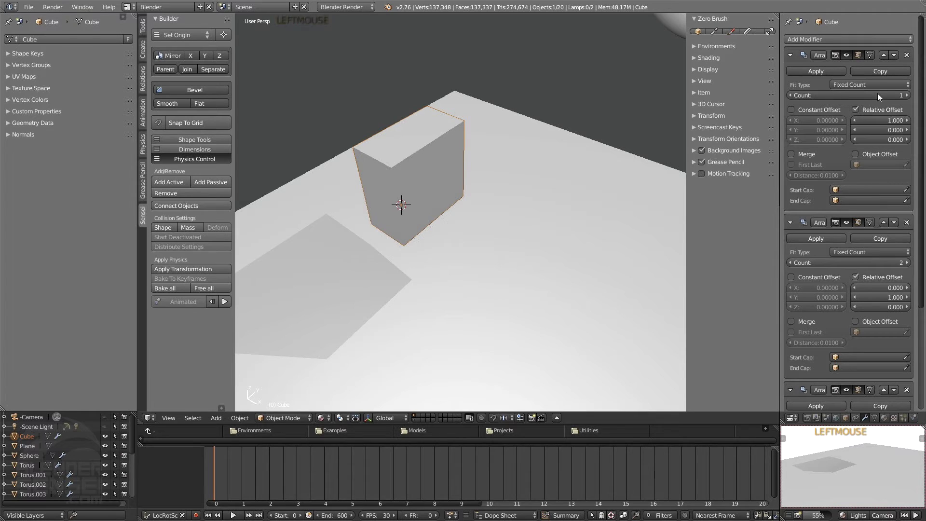
left_click(909, 95)
middle_click_drag(656, 184, 622, 208)
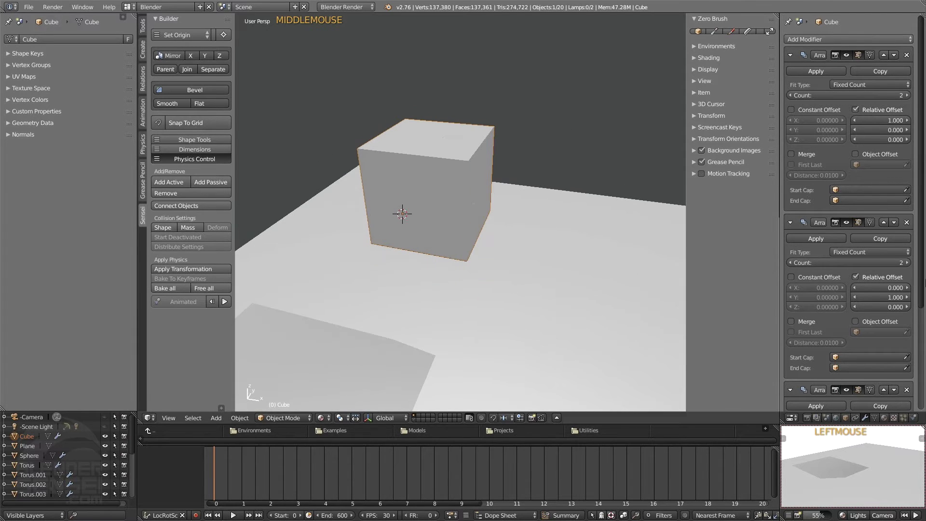
Toggle the viewport display of the Array modifiers off and back on to compare their effect in each axis.
scroll(836, 280, "down", 3)
left_click(847, 332)
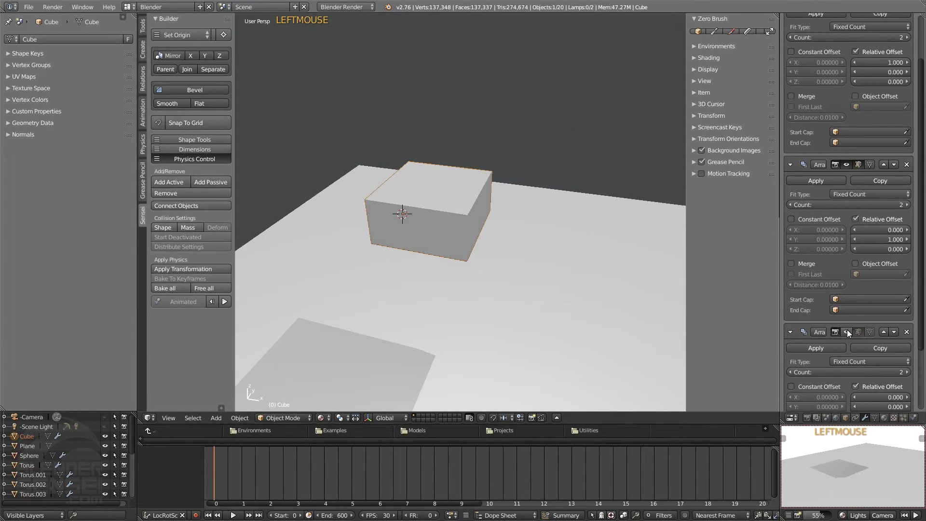
left_click(846, 165)
scroll(887, 92, "up", 2)
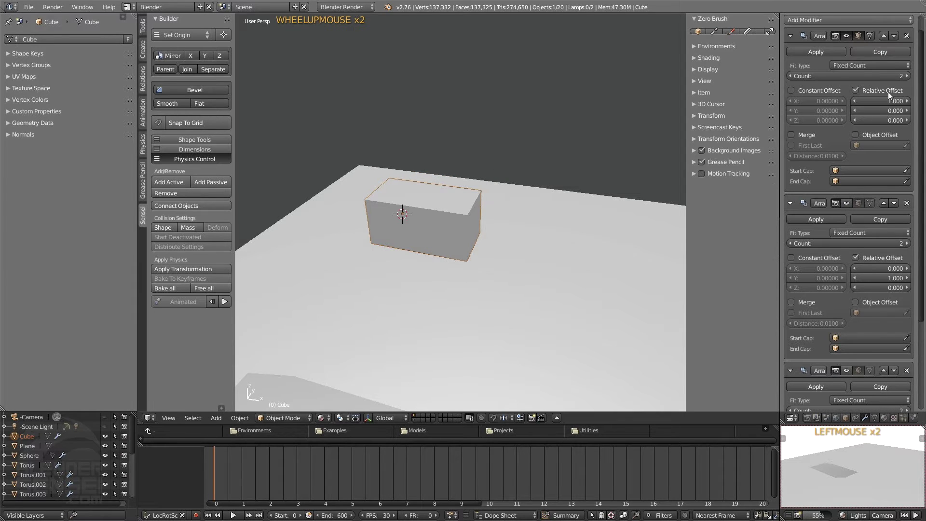
left_click(845, 36)
left_click(845, 36)
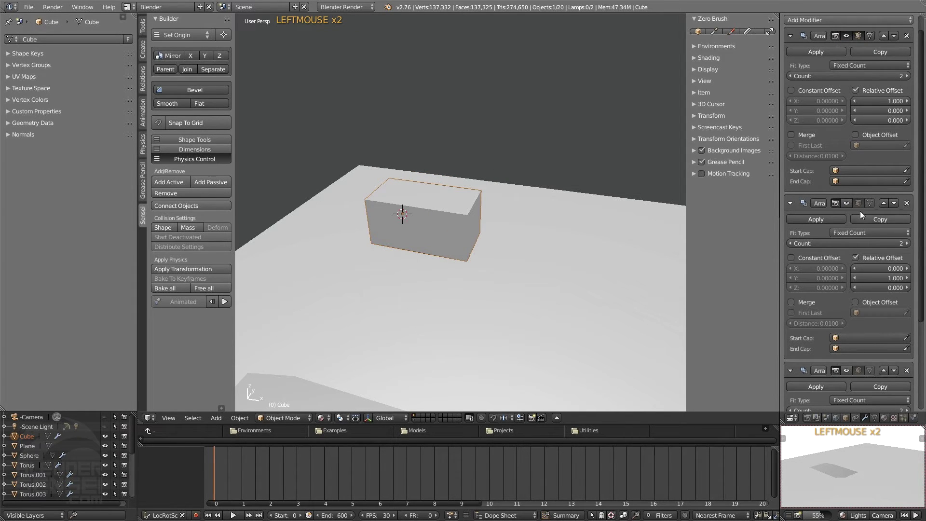
left_click(847, 203)
left_click(847, 370)
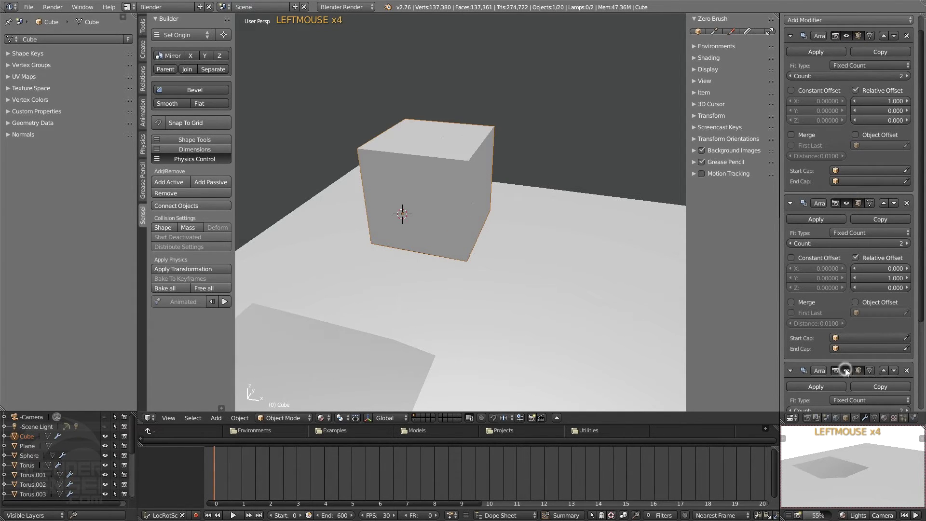
Collapse all three Array modifiers and inspect the arrayed cube from above.
left_click(789, 36)
left_click(791, 55)
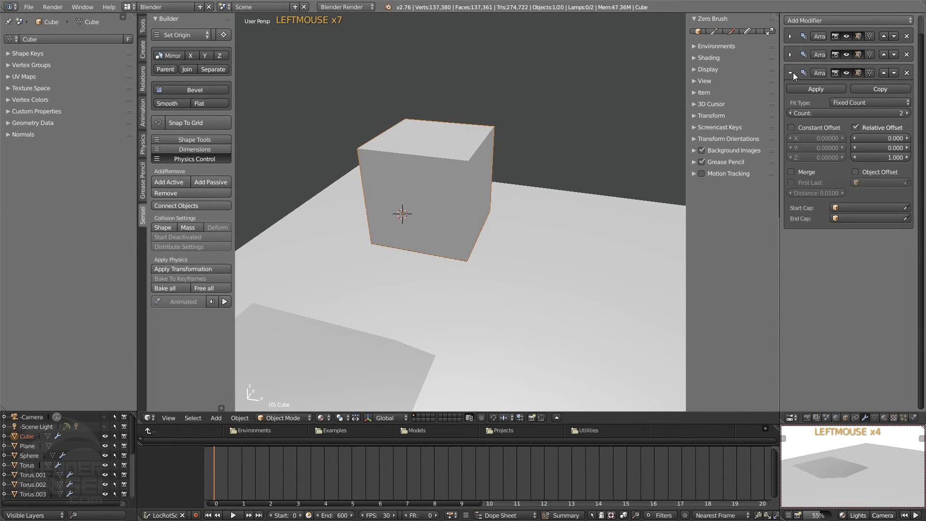
left_click(790, 72)
middle_click_drag(535, 171, 507, 193)
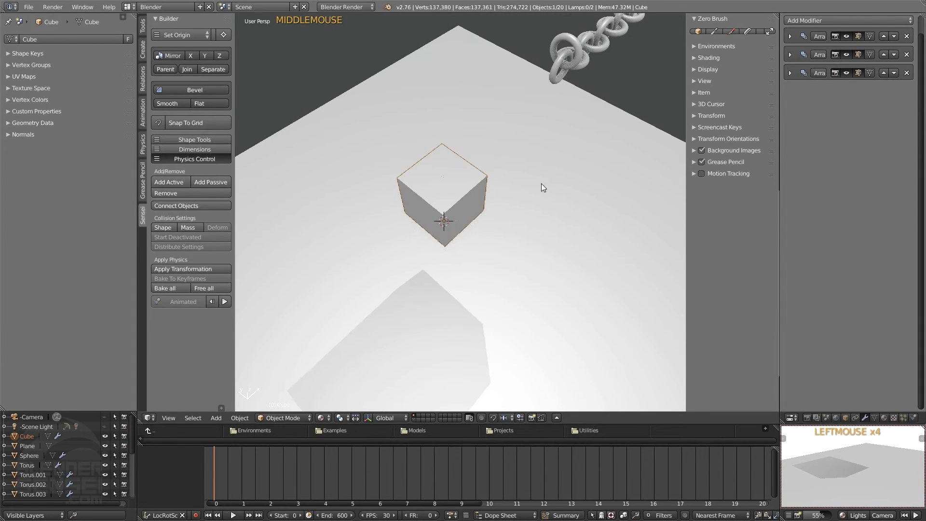
Increase the counts of all three Array modifiers together until the cube forms an 8 by 8 by 8 block.
middle_click_drag(571, 168, 587, 159)
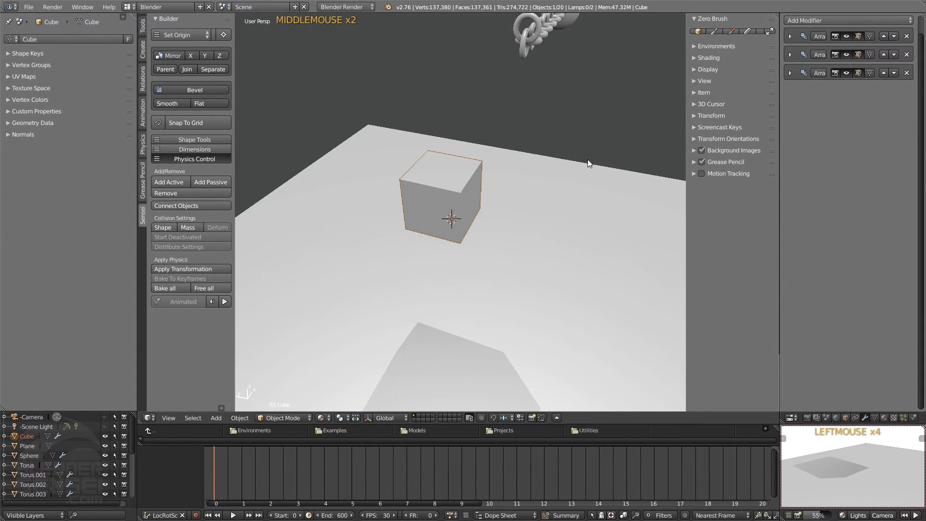
left_click(791, 73)
left_click(791, 73)
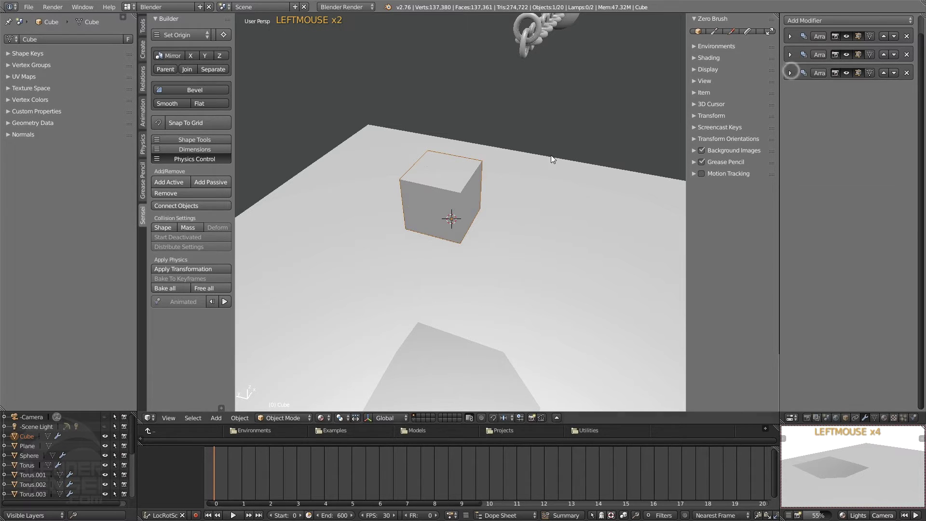
middle_click_drag(551, 155, 877, 64)
key("shift+d")
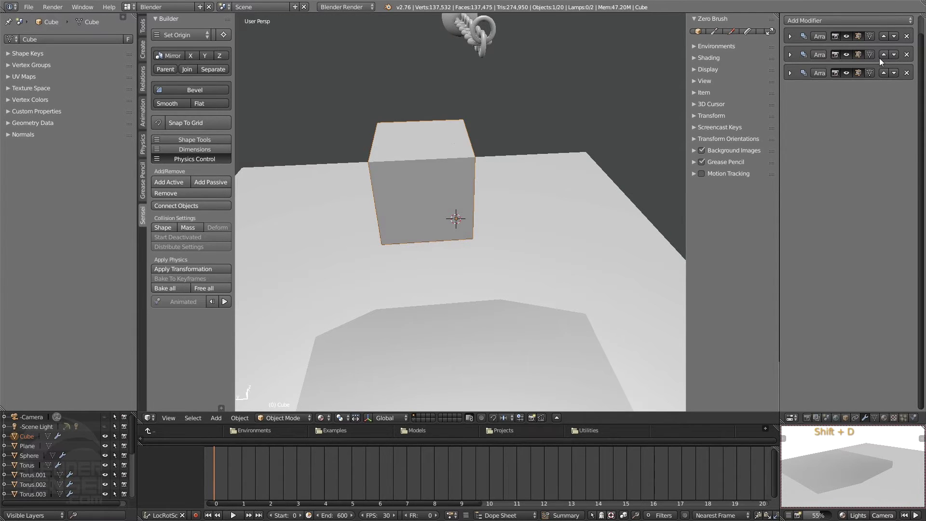
middle_click_drag(490, 204, 508, 193)
key("shift+d")
key("shift+d")
key("shift+d")
key("shift+d")
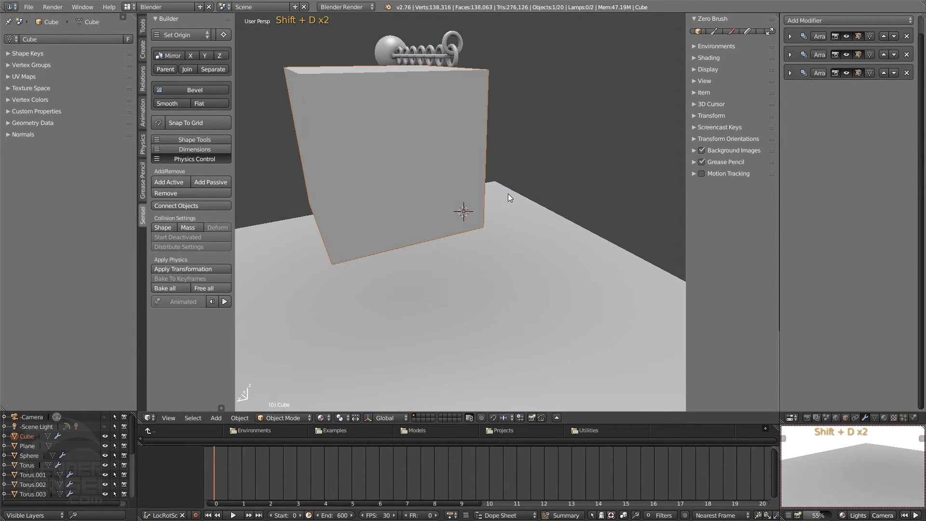
key("shift+d")
scroll(465, 192, "down", 4)
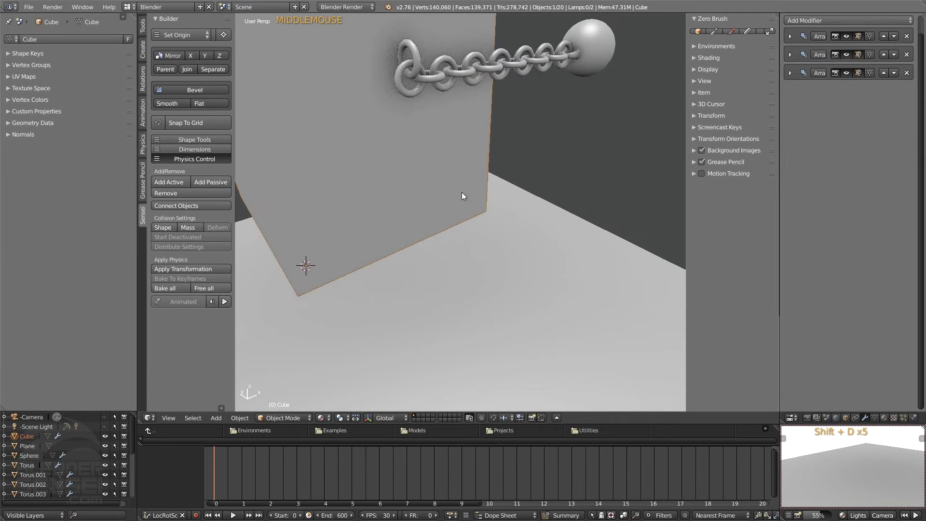
middle_click_drag(462, 192, 453, 118)
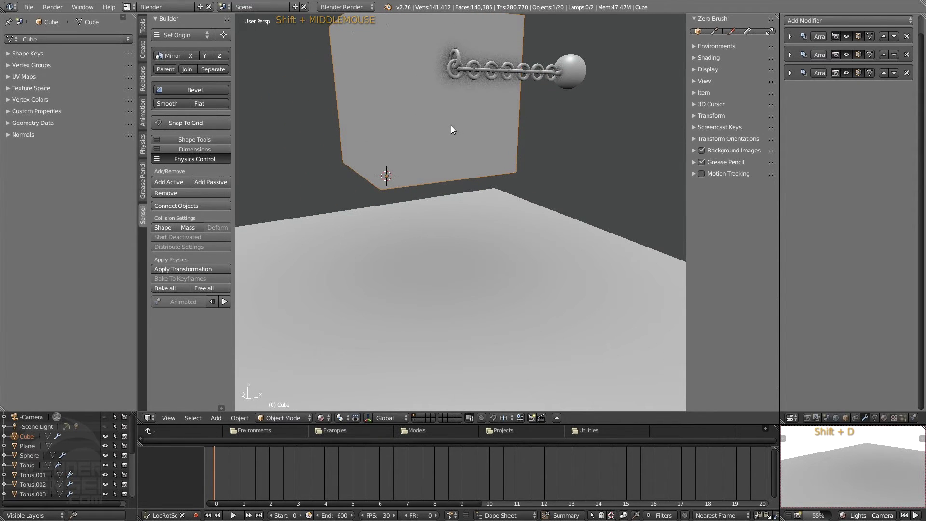
Move the cube block horizontally in top view so it sits clear of the chain's fixed end, opposite the ball.
key("7")
key("5")
scroll(450, 160, "down", 4)
scroll(455, 182, "up", 3)
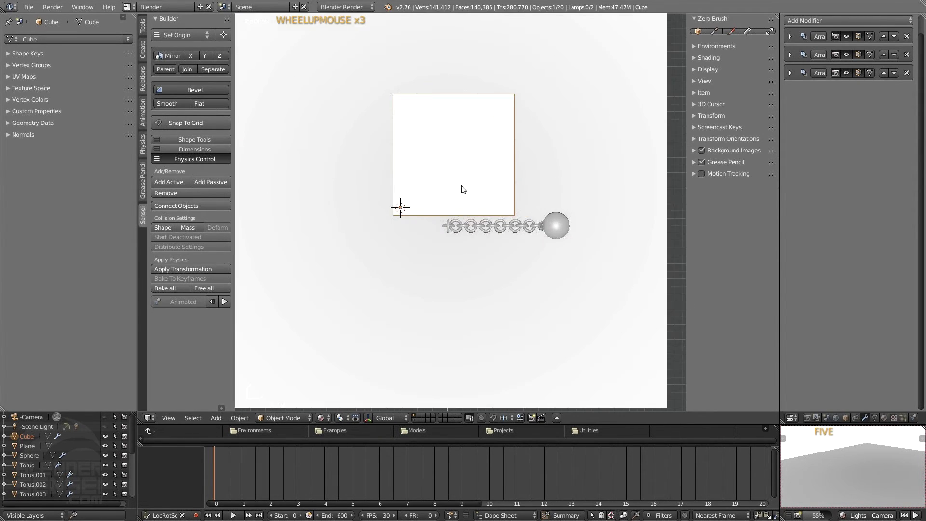
key("g")
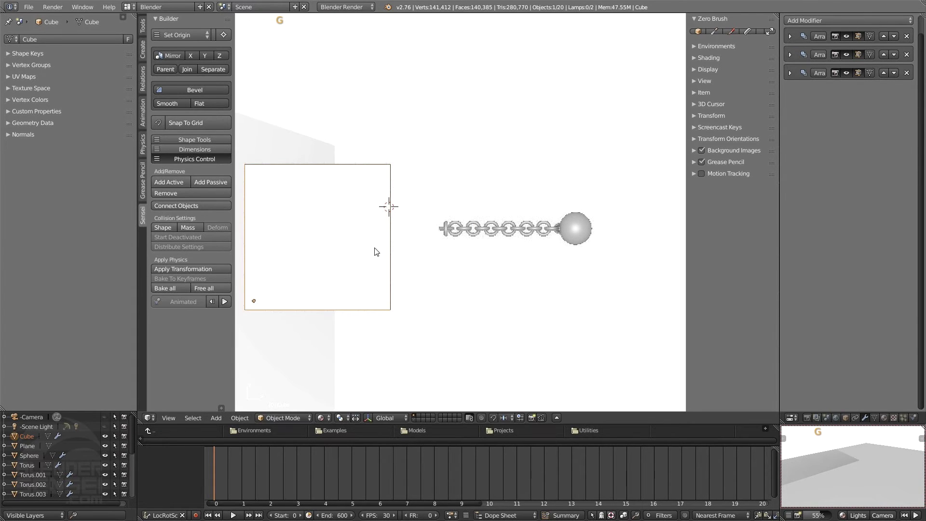
middle_click_drag(376, 252, 487, 126, "shift")
left_click(446, 254)
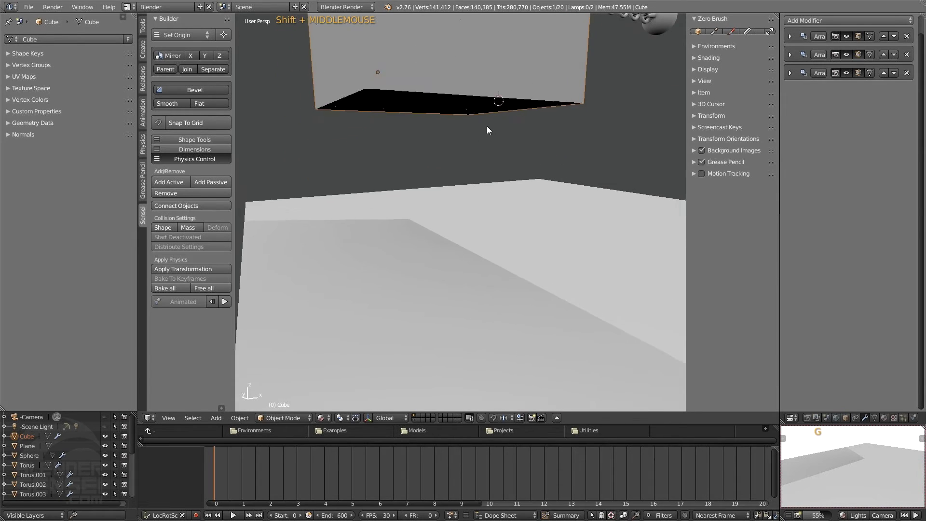
Lower the cube block about 11.9 units along the Z axis so it rests on the ground plane.
key("g")
key("z")
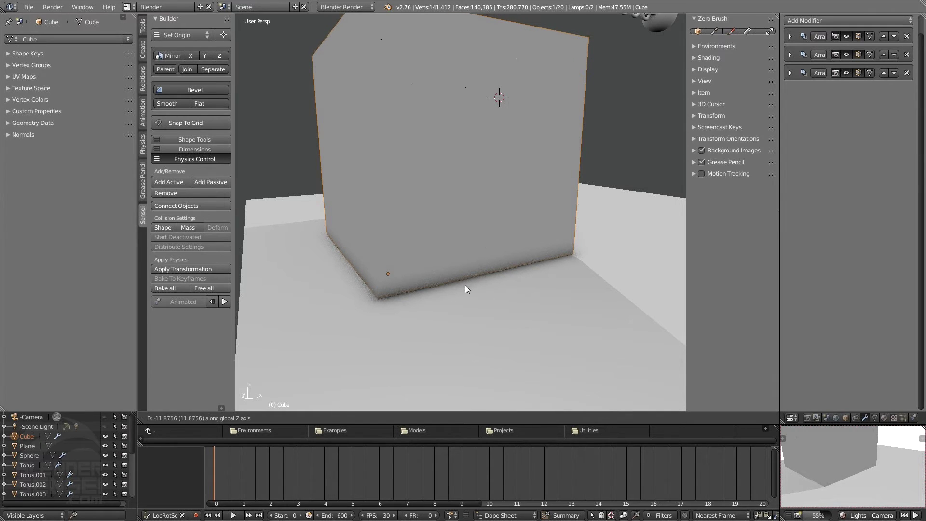
left_click(466, 285)
Scale up the ground plane uniformly to give the cube block a larger floor.
scroll(512, 255, "down", 7)
middle_click_drag(554, 231, 603, 212)
left_click(574, 220)
key("s")
key("s")
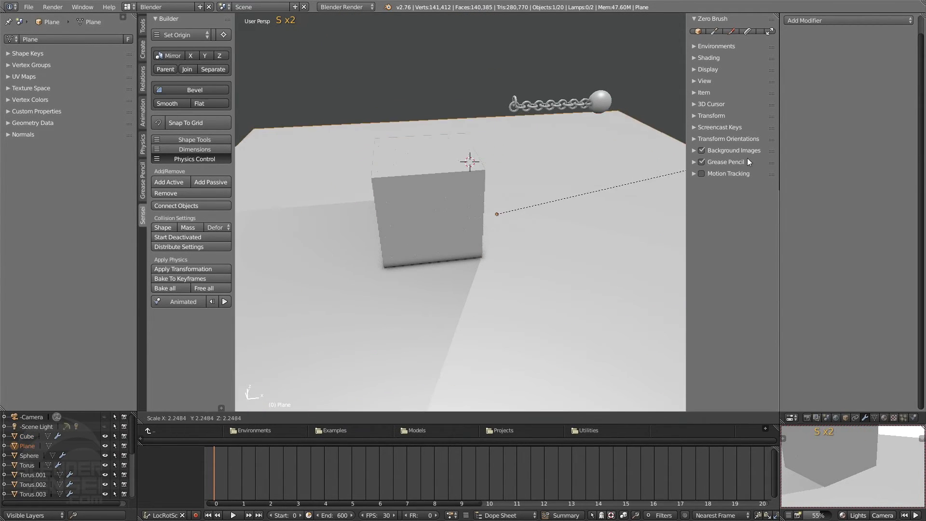
left_click(372, 158)
scroll(372, 158, "up", 3)
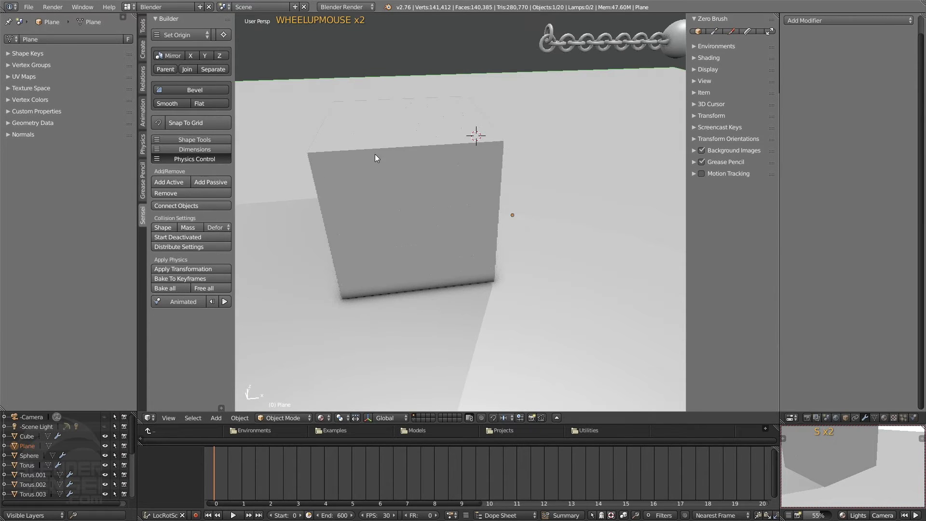
Make the arrayed cube block an active rigid body.
left_click(376, 147)
mouse_move(376, 147)
middle_mouse_down("shift")
mouse_move(413, 158)
mouse_move(384, 150)
middle_mouse_up("shift")
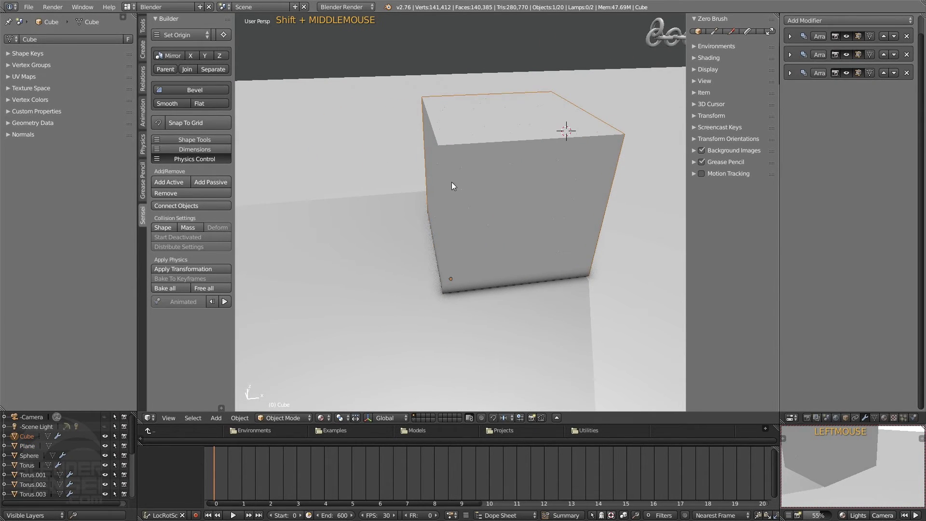
middle_click_drag(452, 183, 468, 158)
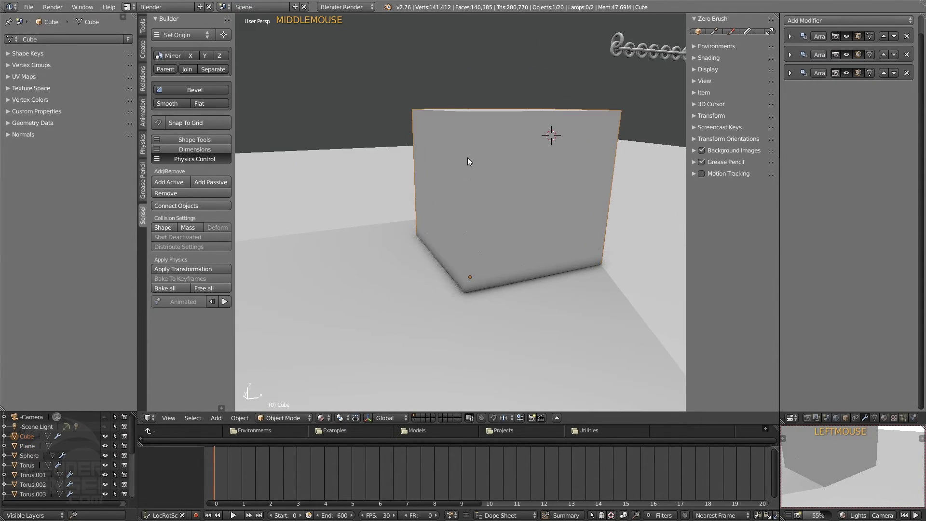
left_click(172, 181)
middle_click_drag(493, 128, 419, 151)
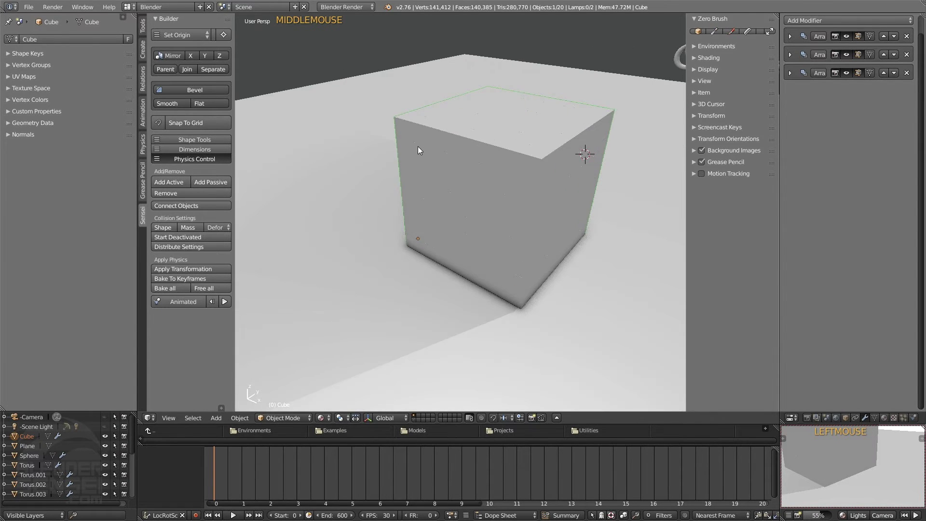
middle_click_drag(530, 149, 578, 88, "shift")
middle_click_drag(413, 88, 460, 130)
middle_click_drag(560, 120, 313, 111)
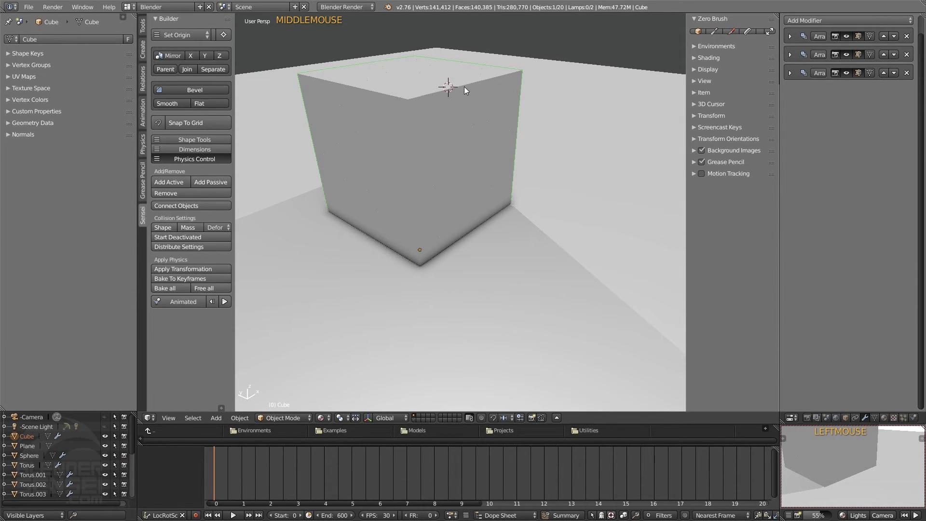
Separate the arrayed block into individual cube objects and clear the selection.
middle_click_drag(465, 87, 437, 93)
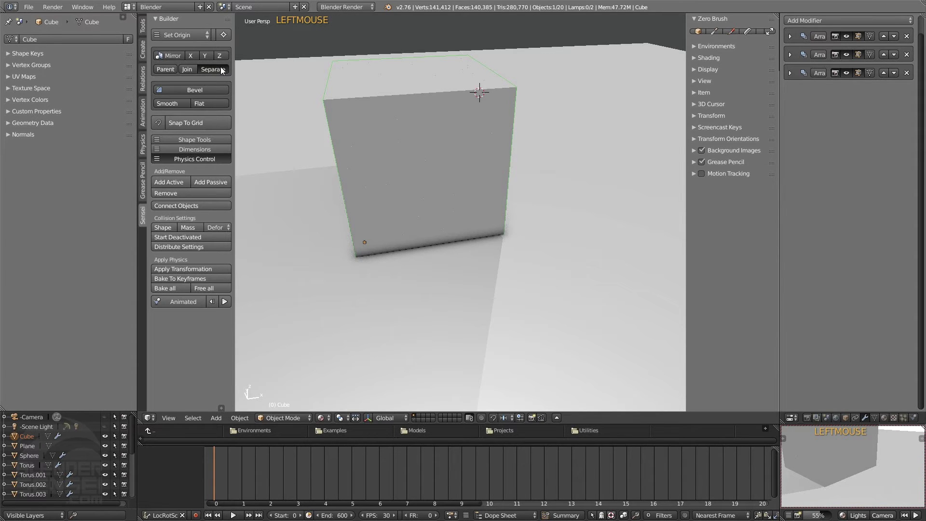
middle_click_drag(221, 66, 216, 199)
triple_click(408, 44)
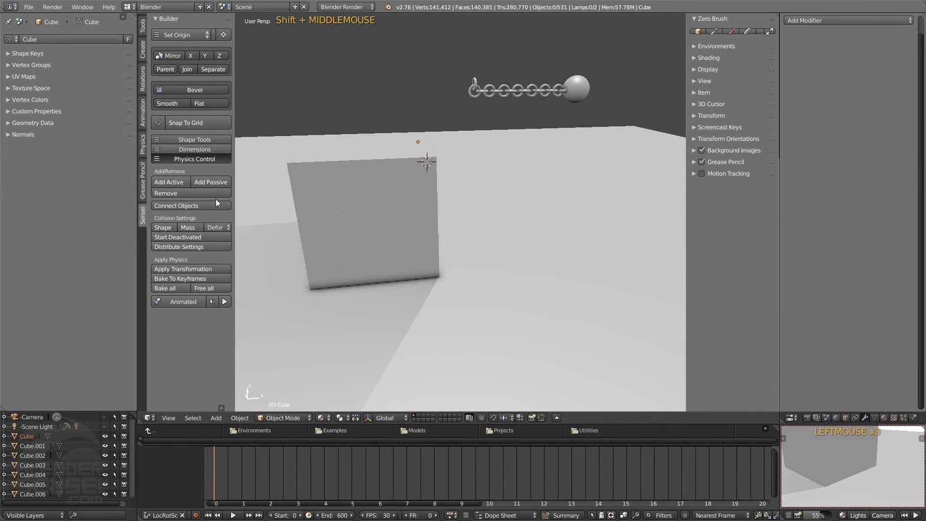
Play the rigid body simulation while watching the ball strike the cubes from another angle, and return to the start.
left_click(225, 302)
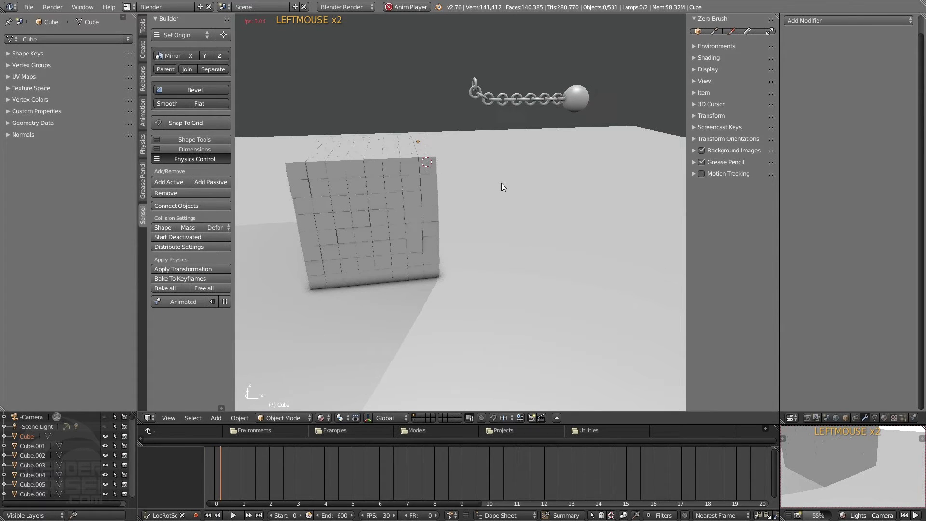
middle_click(512, 189)
middle_click_drag(471, 211, 464, 211)
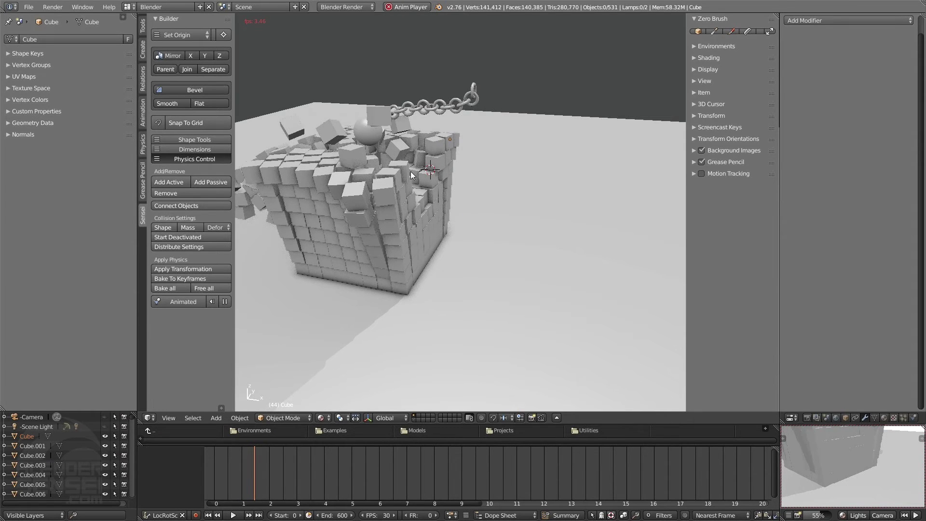
middle_click_drag(389, 163, 384, 163)
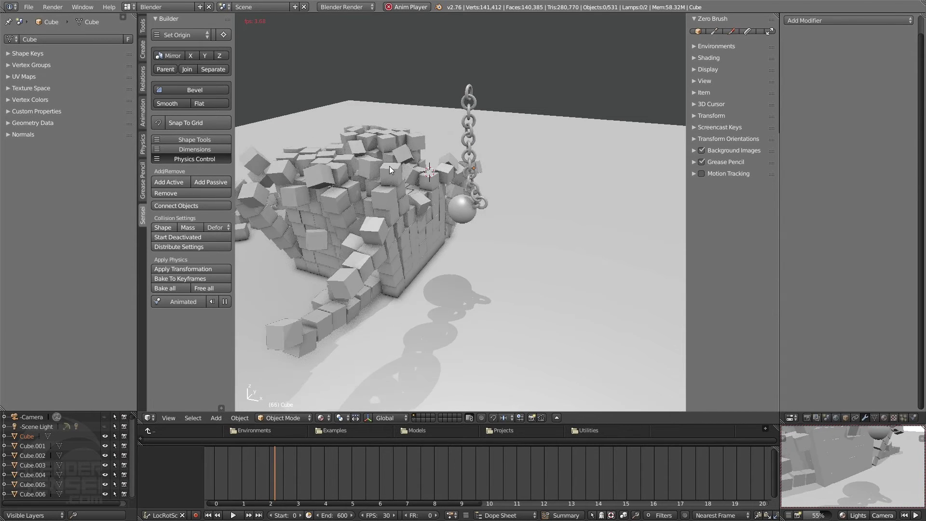
middle_click_drag(389, 166, 390, 167, "shift")
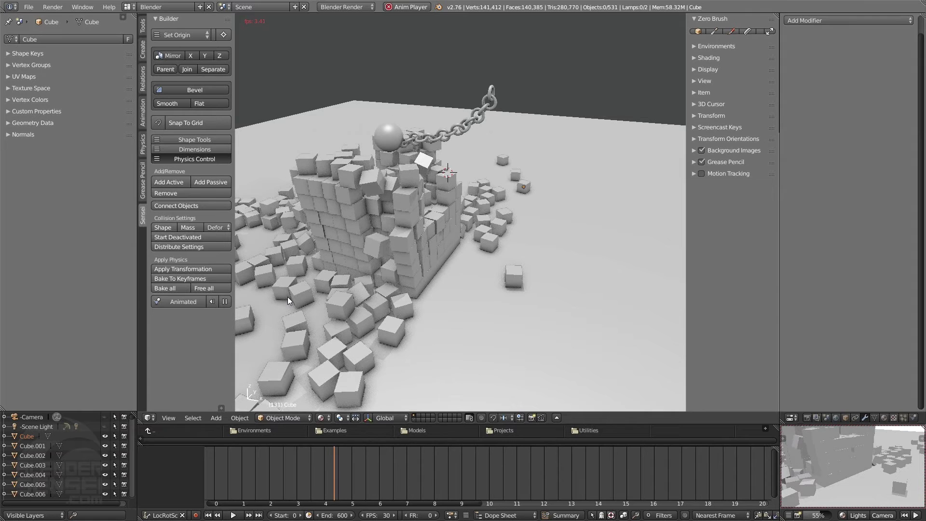
left_click(226, 302)
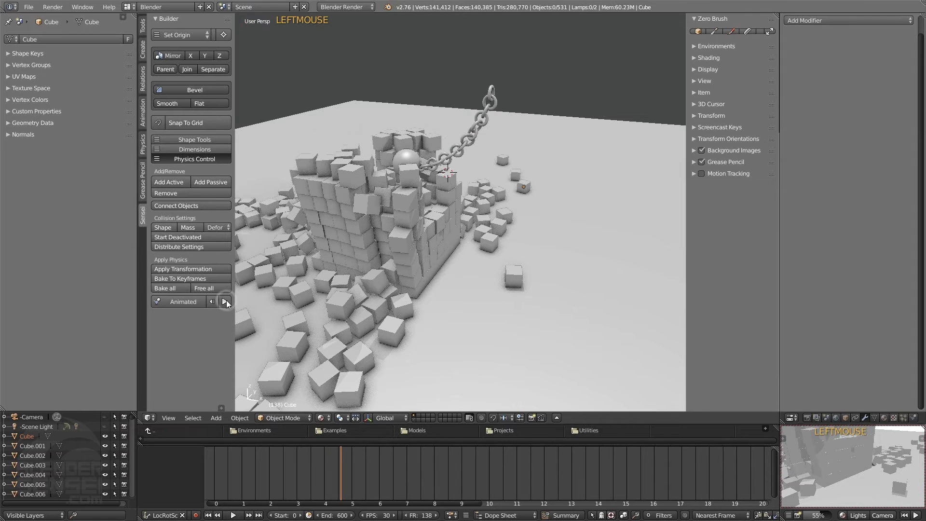
left_click(212, 302)
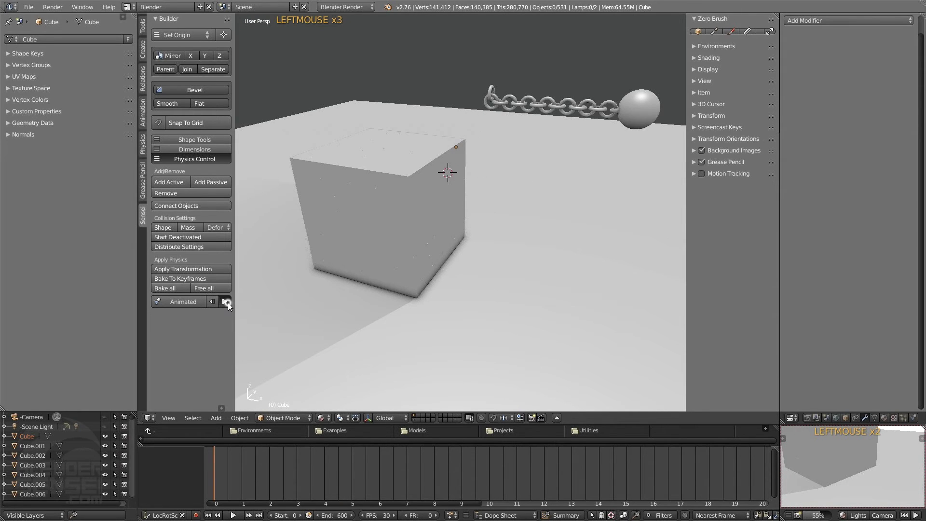
Replay the simulation from the first frame to review the impact at higher speed, and rewind it.
left_click(225, 302)
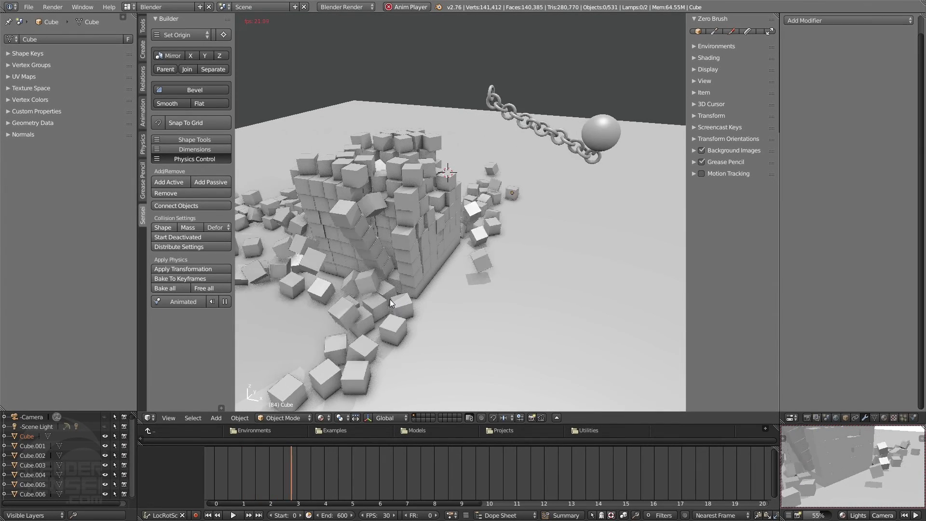
left_click(225, 301)
left_click(212, 301)
Calculate the mass of the ball at the end of the chain with the Air preset.
middle_click_drag(351, 235, 378, 230)
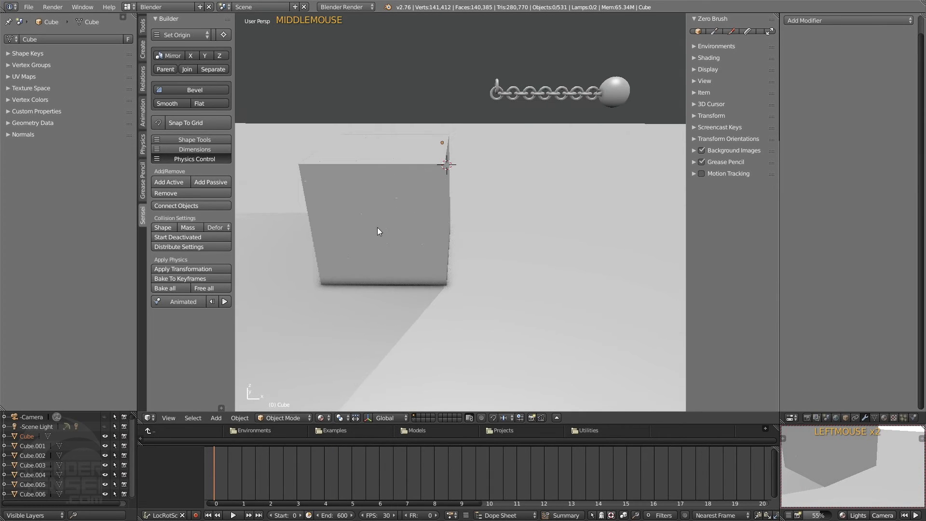
middle_click_drag(341, 194, 360, 195)
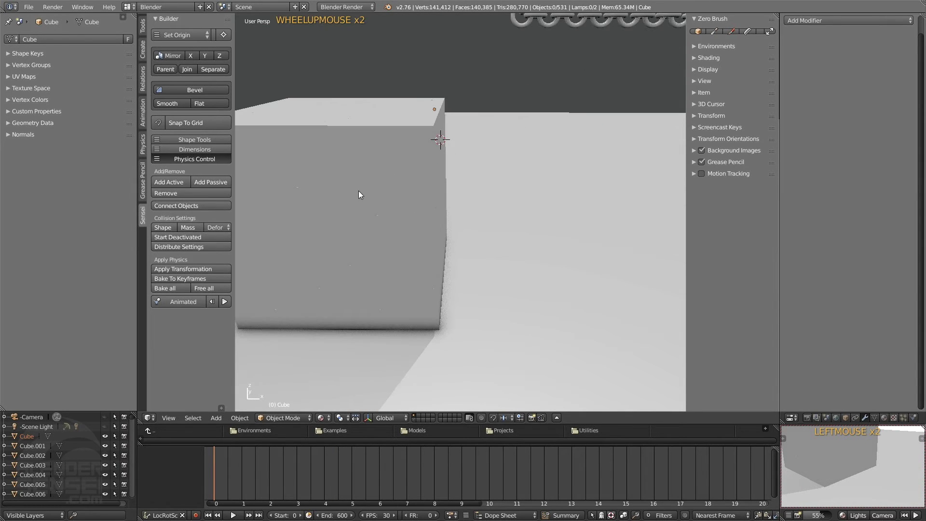
middle_click_drag(491, 149, 560, 121, "shift")
left_click(562, 119)
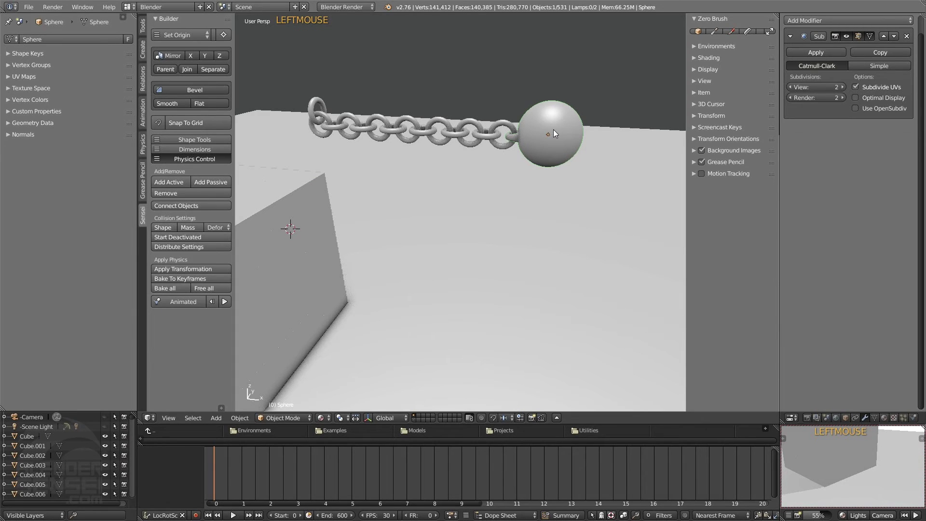
left_click(188, 228)
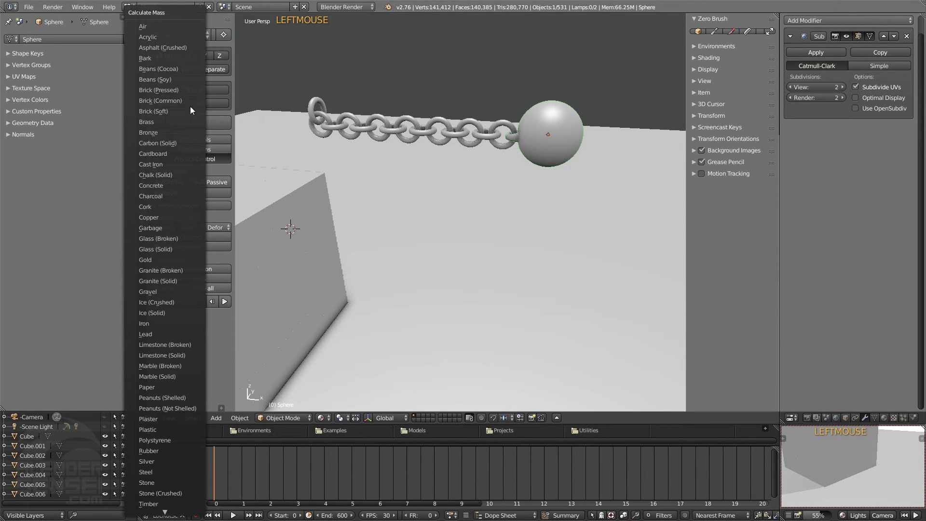
left_click(153, 27)
Select all the torus chain links without the ball and calculate their mass with the Air preset.
middle_click_drag(381, 184, 441, 190, "shift")
scroll(514, 153, "up", 2)
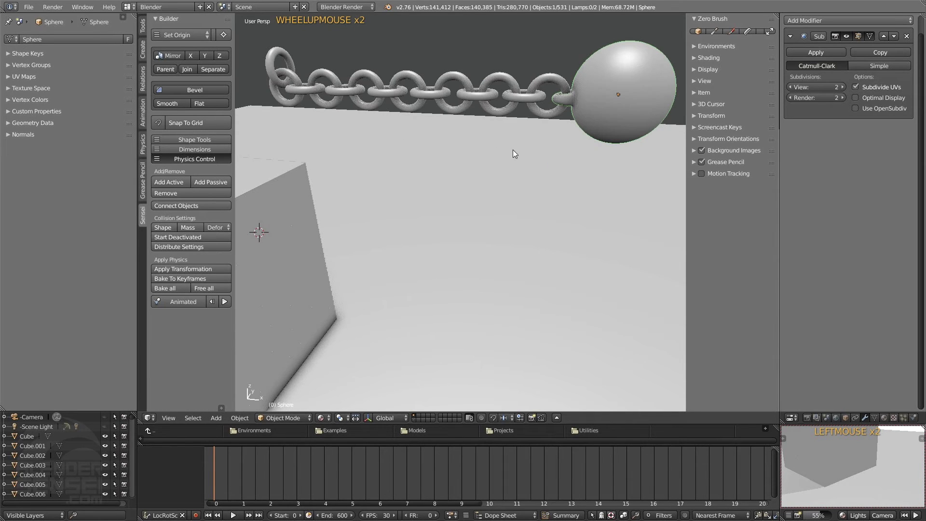
left_click(555, 83, "shift")
key("b")
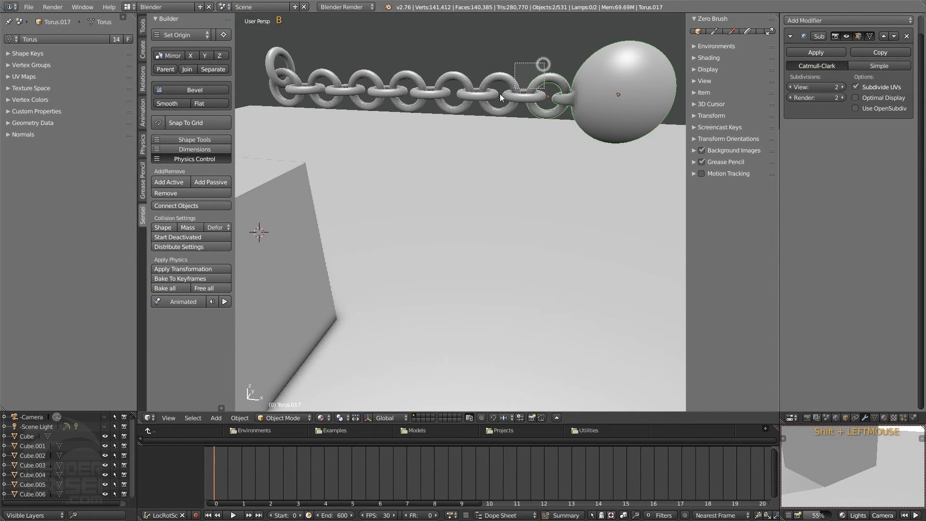
left_click_drag(545, 63, 296, 107)
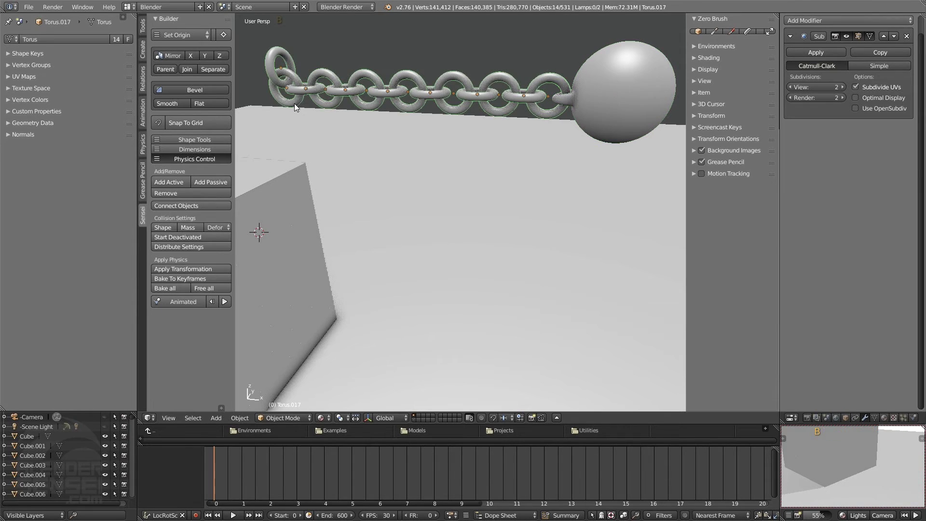
mouse_move(333, 82)
middle_mouse_down("shift")
mouse_move(405, 84)
mouse_move(355, 77)
mouse_move(322, 93)
middle_mouse_up("shift")
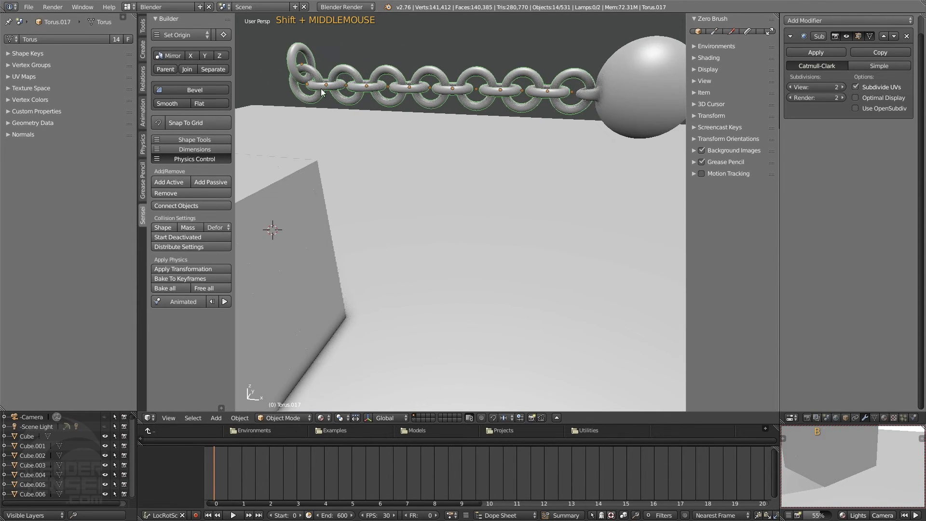
left_click(187, 227)
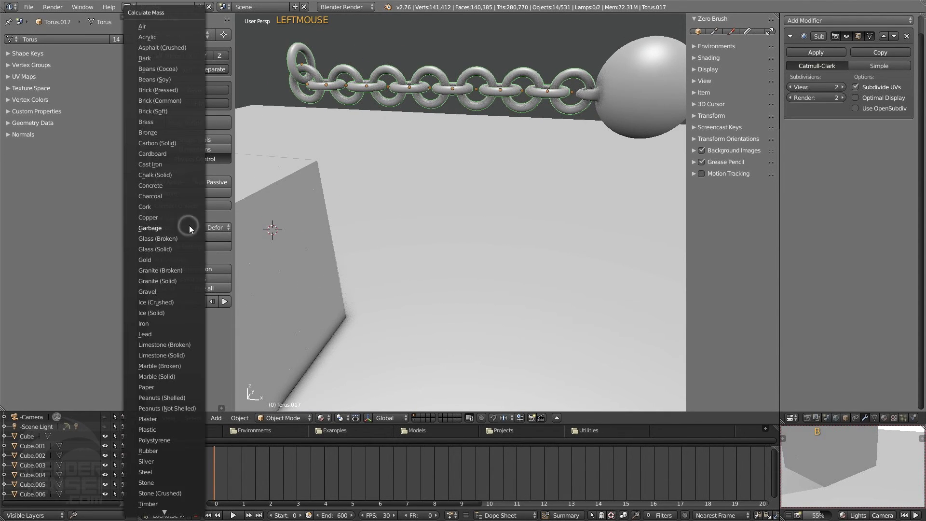
left_click(158, 27)
middle_click_drag(371, 148, 262, 236, "shift")
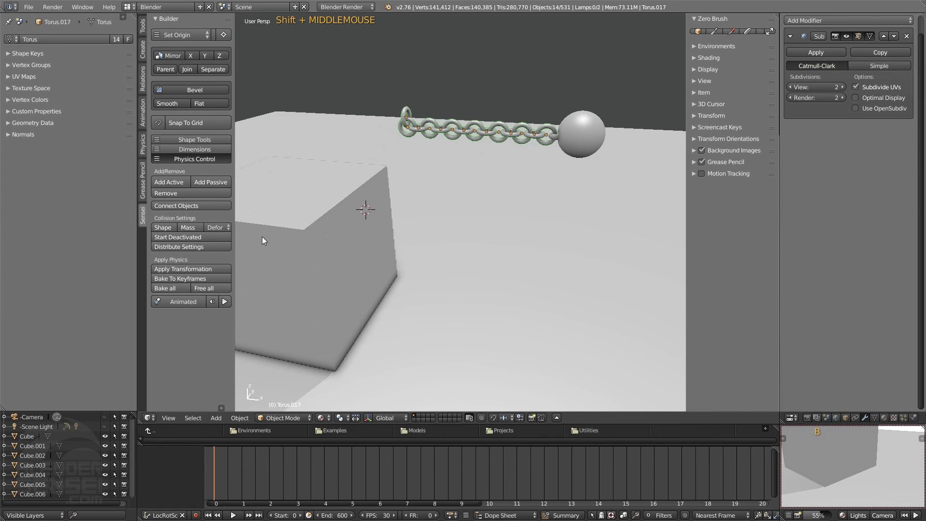
Play the rigid body simulation to review the swing with the Air masses, and return to the first frame.
left_click(225, 302)
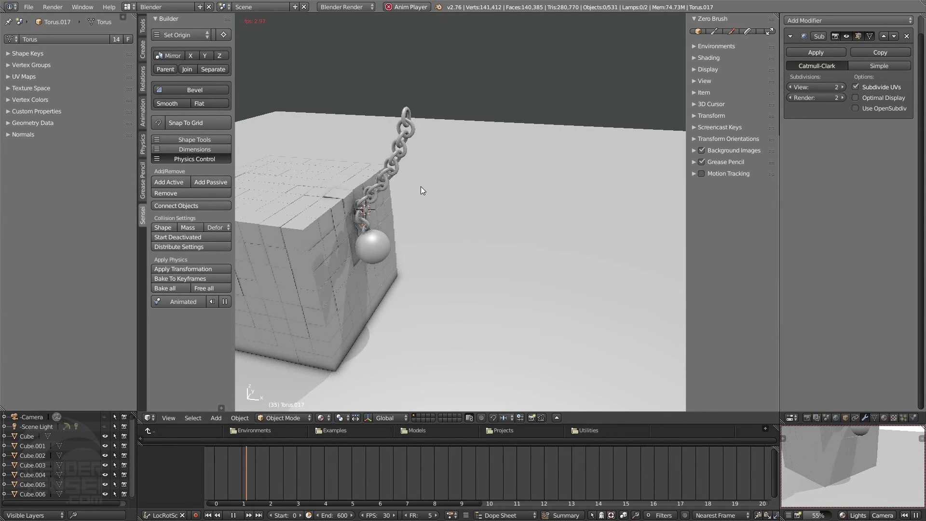
middle_click(464, 194, "shift")
middle_click_drag(465, 195, 484, 192, "shift")
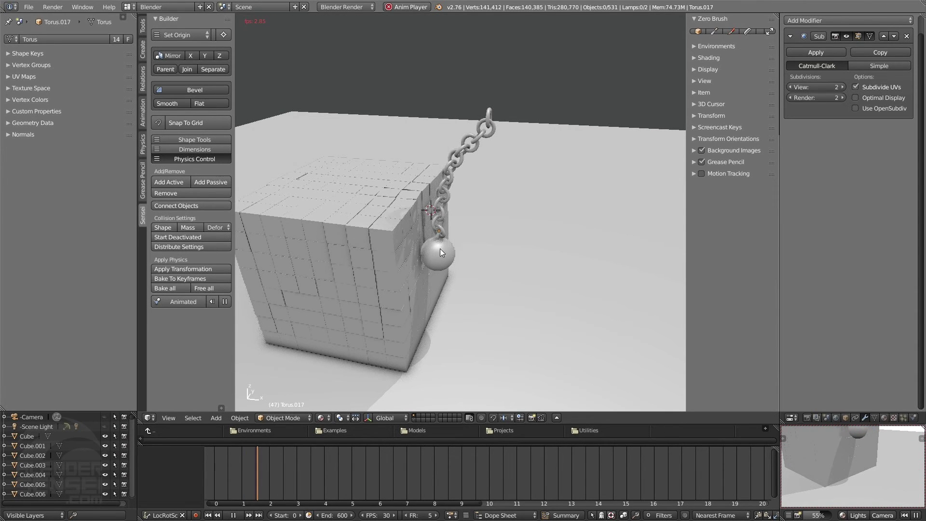
left_click(224, 302)
left_click(211, 303)
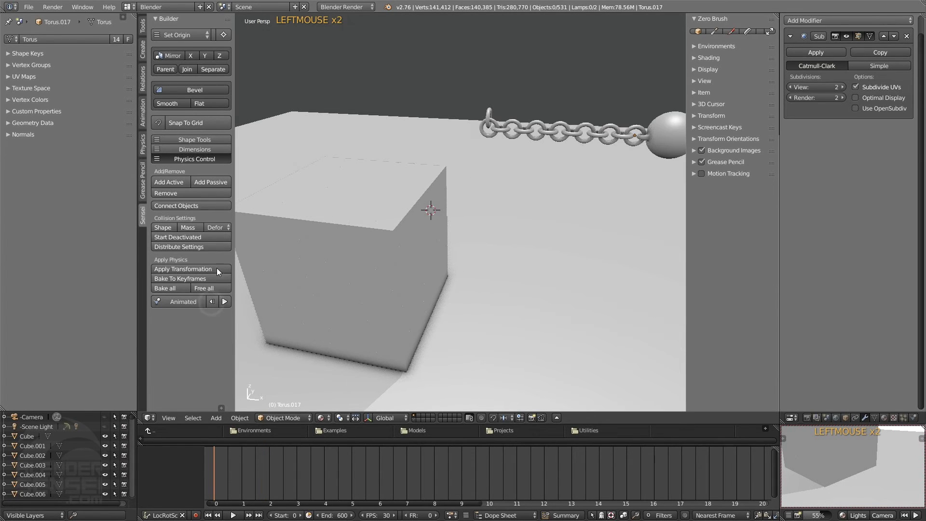
Look through the mass material presets and show the rigid body settings of the last chain link to check its mass.
middle_click_drag(429, 196, 351, 223, "shift")
left_click(190, 227)
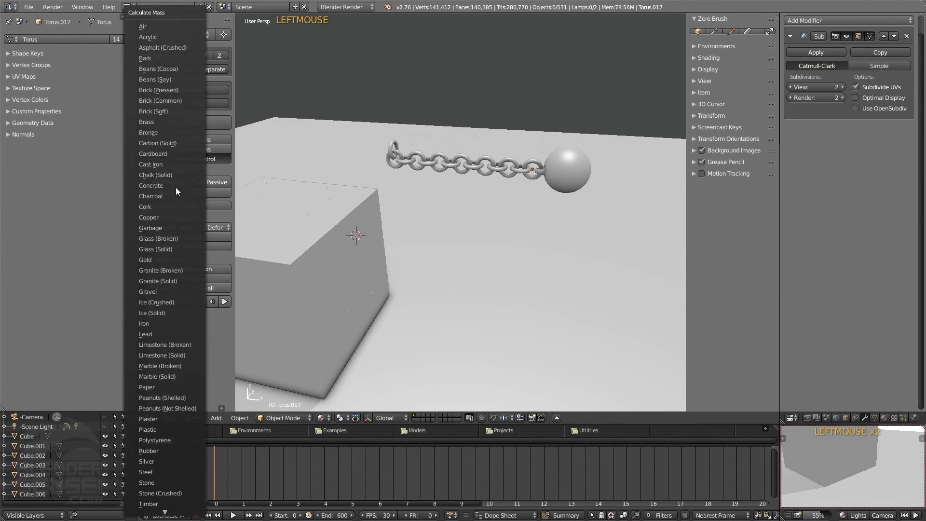
mouse_move(175, 516)
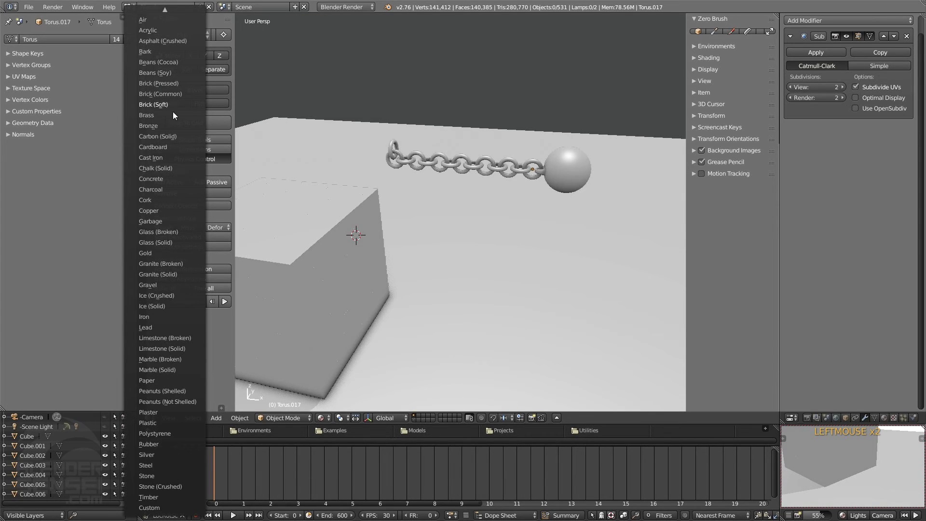
left_click(915, 418)
left_click(806, 108)
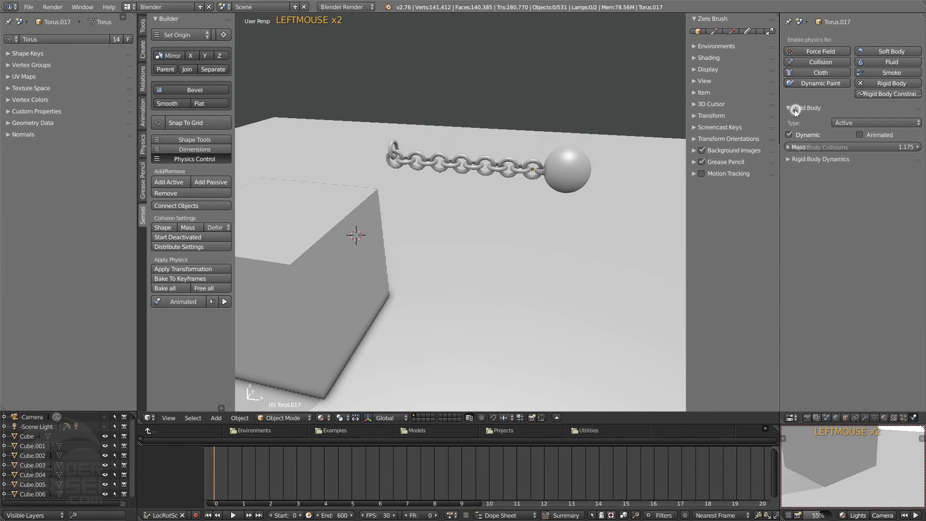
middle_click_drag(528, 178, 490, 201)
scroll(531, 174, "up", 4)
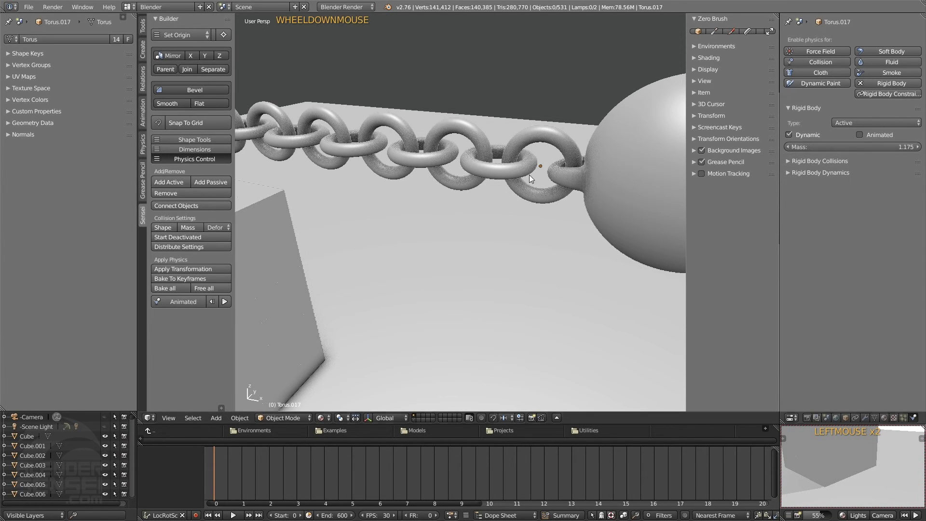
scroll(479, 180, "up", 4)
Set the rigid body mass of the ball at the end of the chain to 100.
left_click(605, 181)
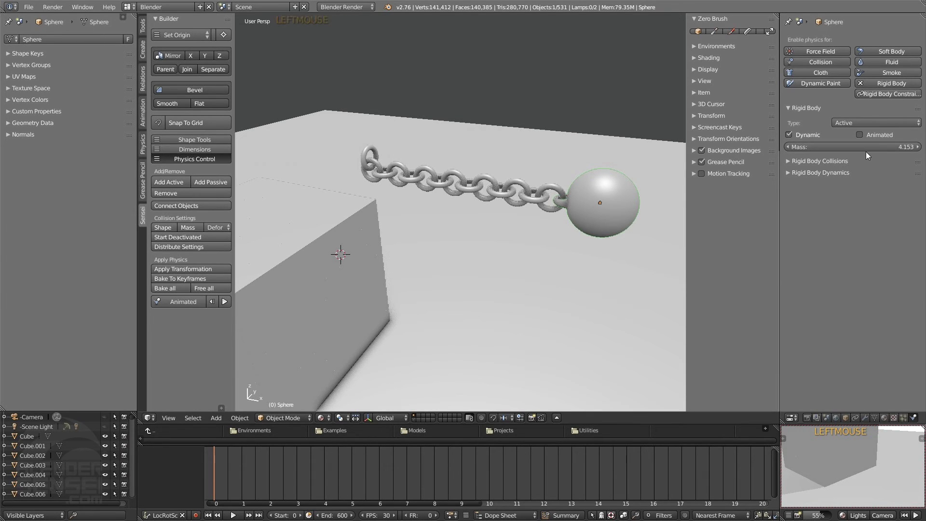
left_click(838, 146)
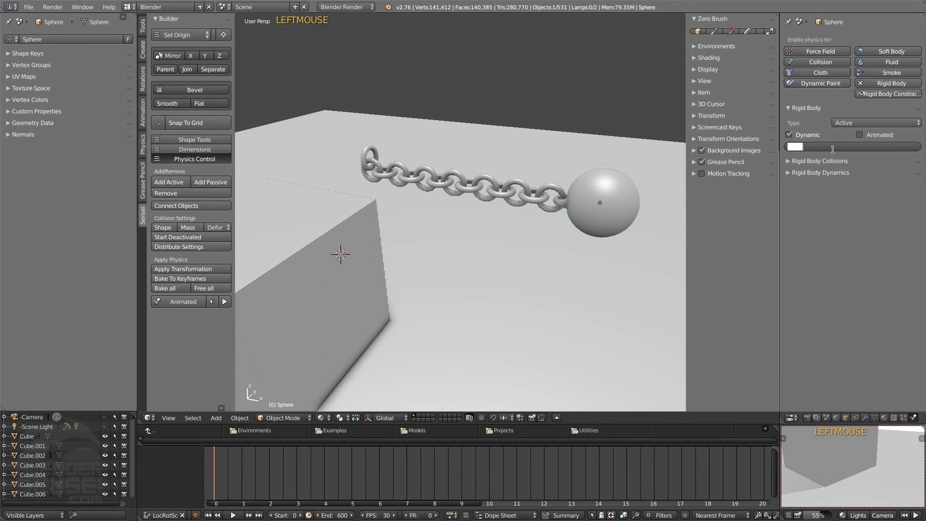
type("100")
key("Return")
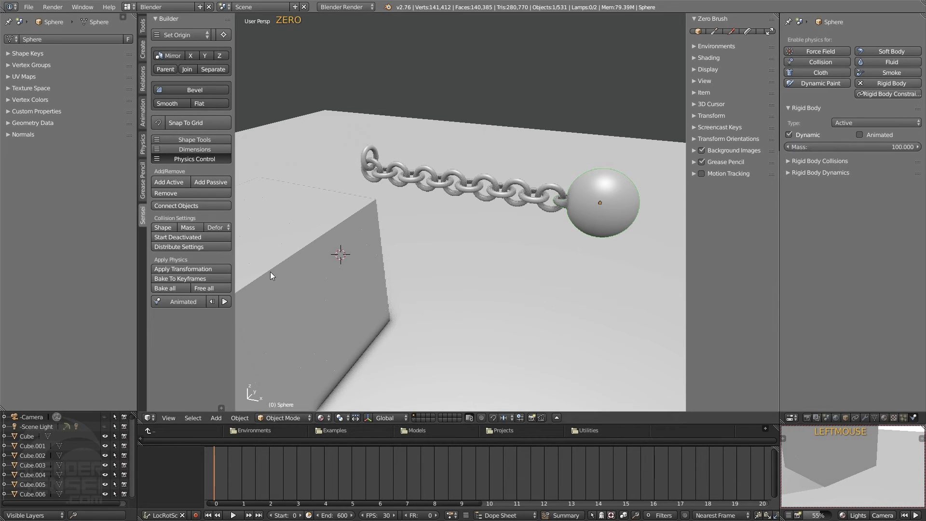
Play the simulation with the heavier ball to see how the chain behaves, and rewind it.
left_click(224, 302)
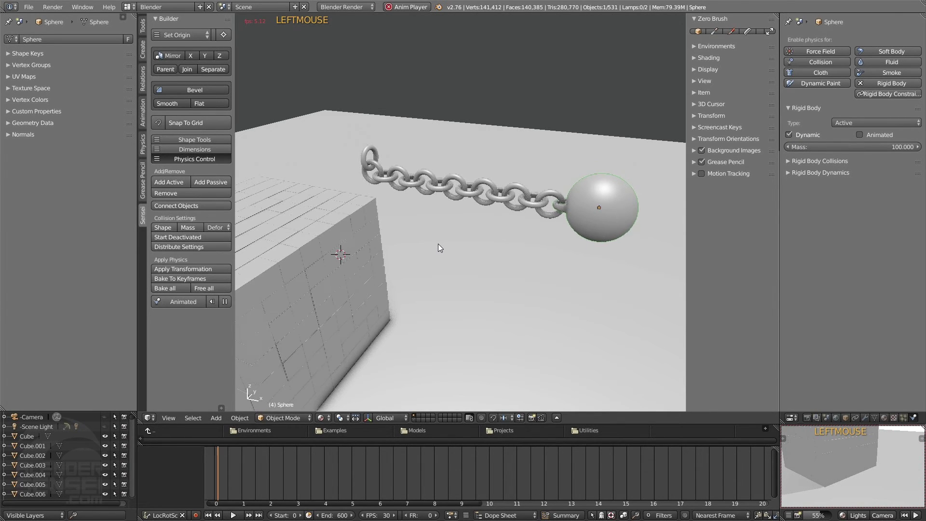
scroll(439, 244, "down", 2)
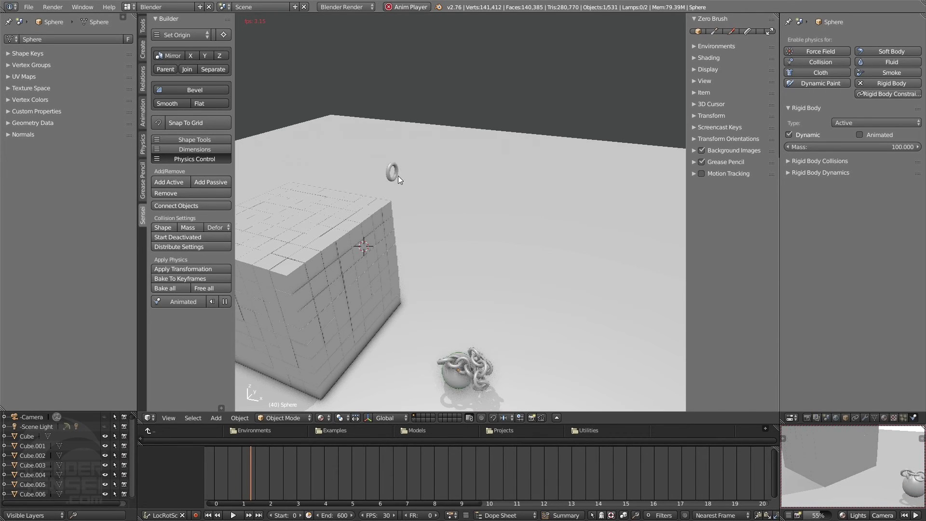
left_click(226, 301)
left_click(211, 301)
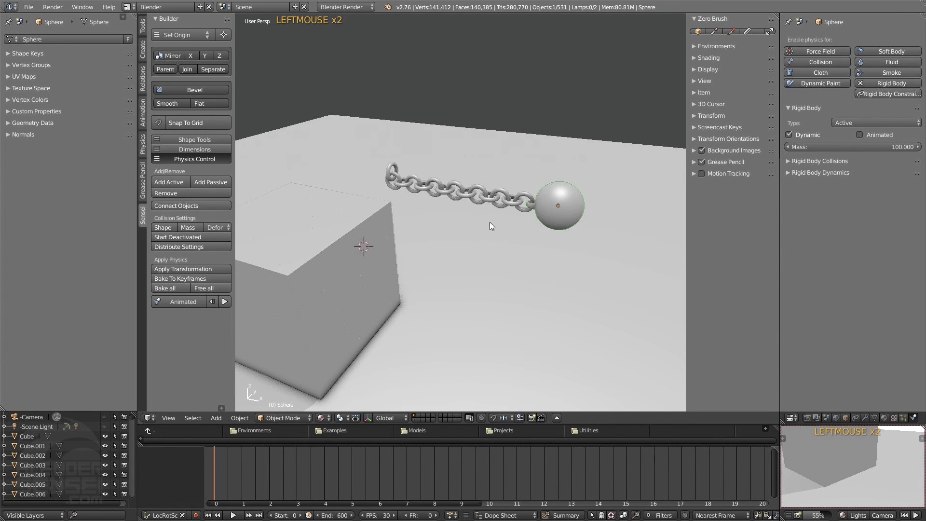
Calculate the mass of all torus chain links, without the ball, using the Lead preset, and check the last link's mass.
middle_click_drag(490, 222, 519, 182)
key("b")
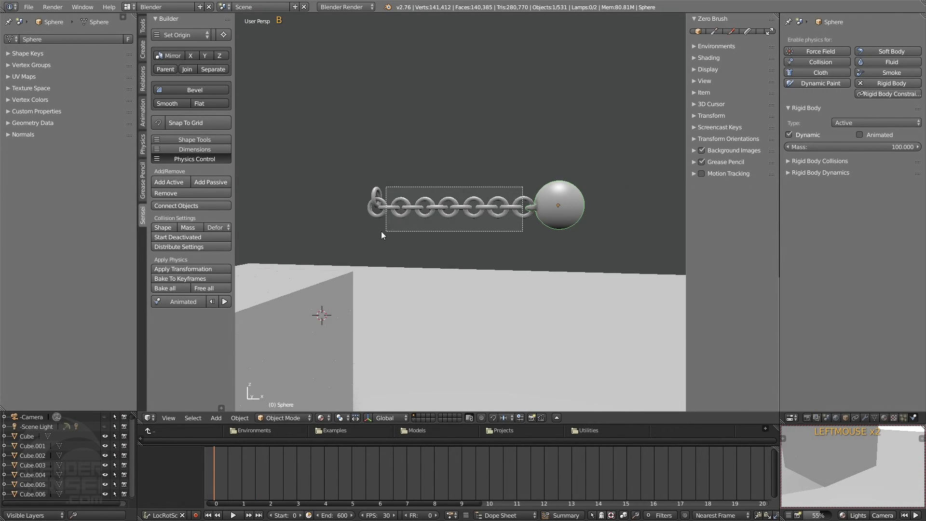
left_click_drag(364, 226, 363, 225)
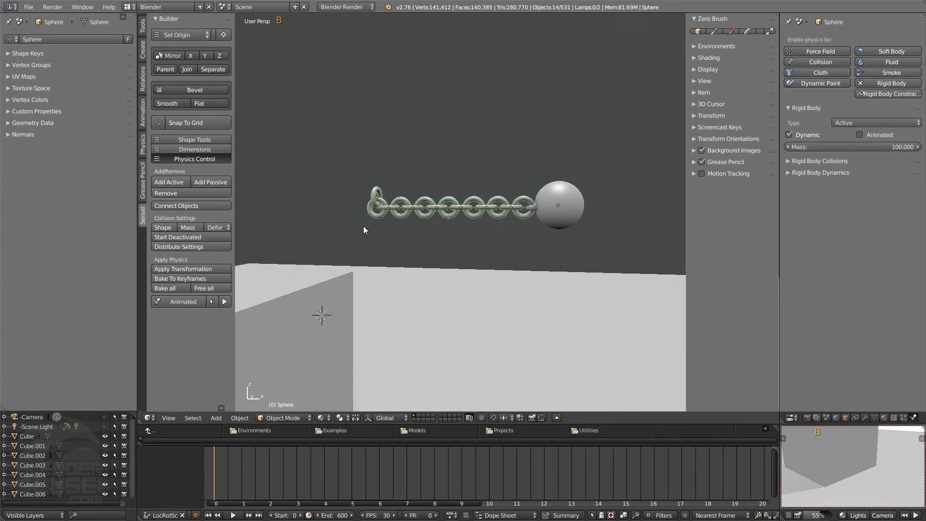
left_click(189, 227)
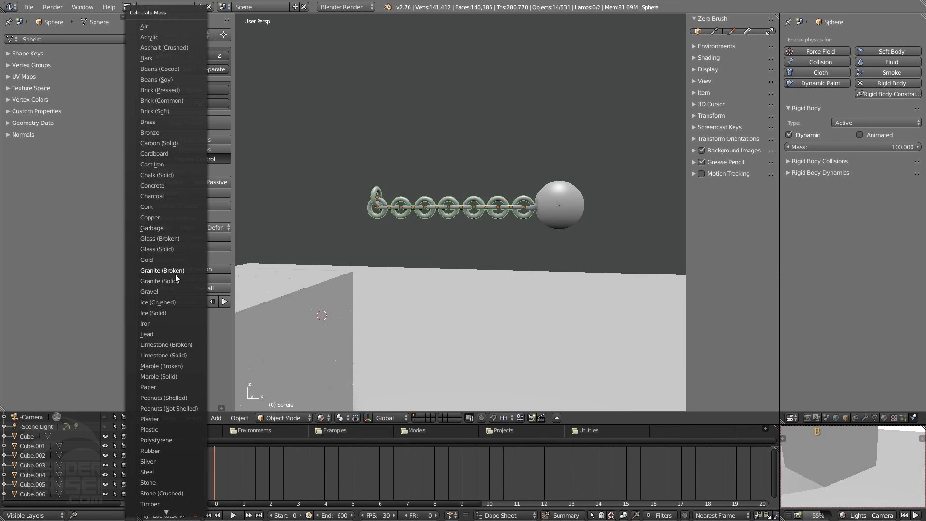
left_click(159, 334)
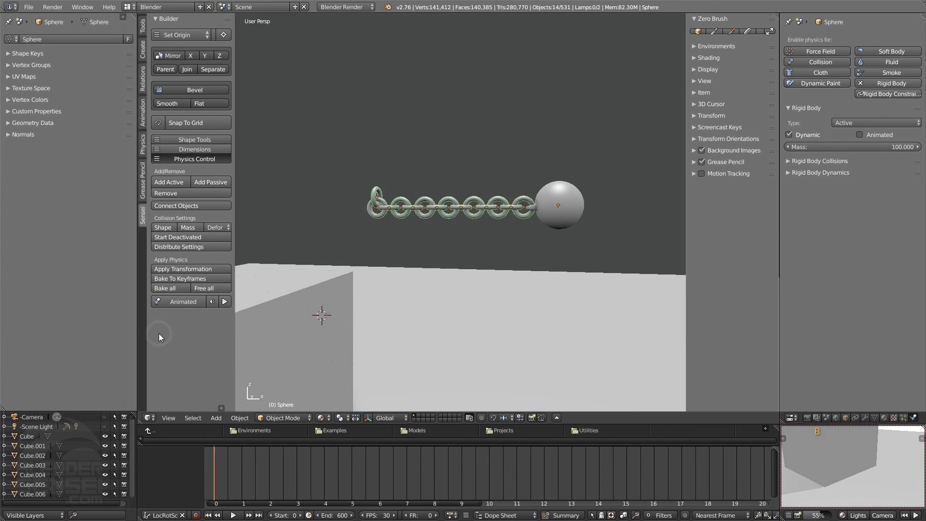
left_click(523, 202)
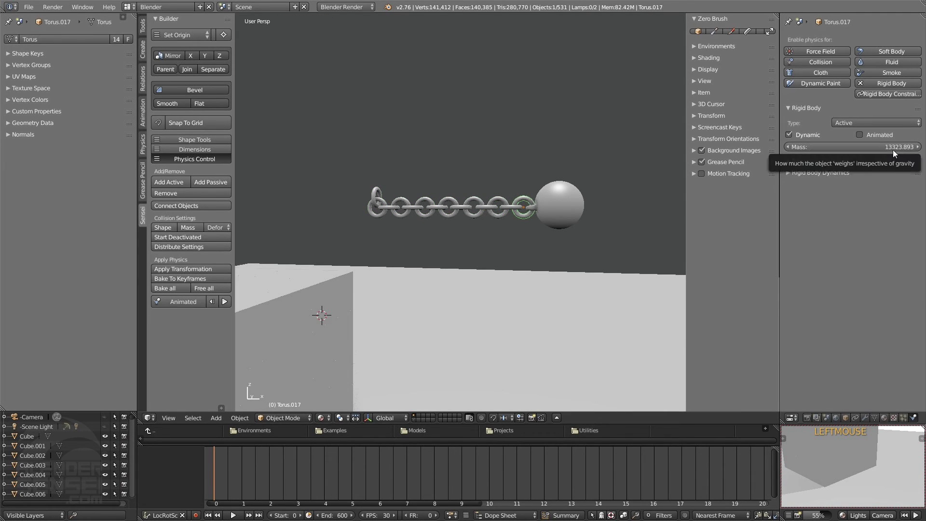
Play the simulation with the Lead chain while viewing the cube impact from several angles, and return to the start.
middle_click_drag(484, 232, 280, 318, "shift")
left_click(224, 301)
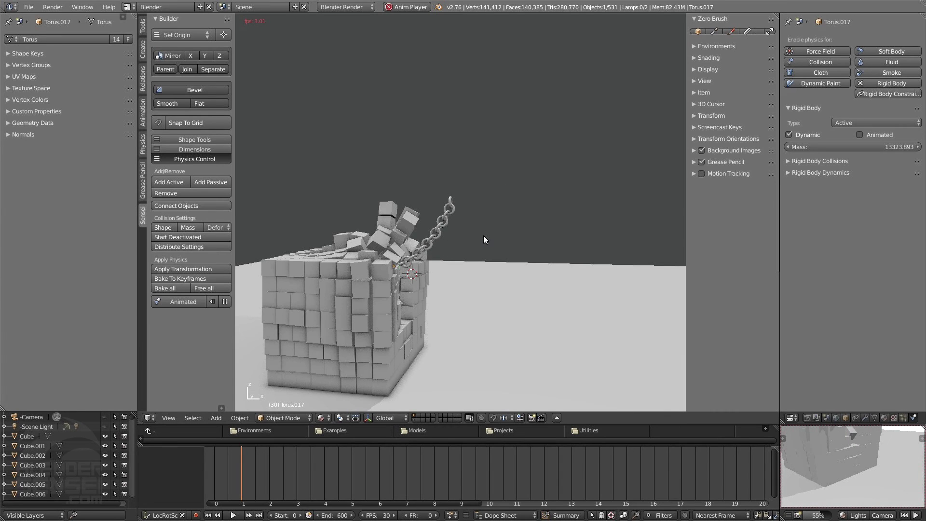
middle_click_drag(483, 235, 456, 248)
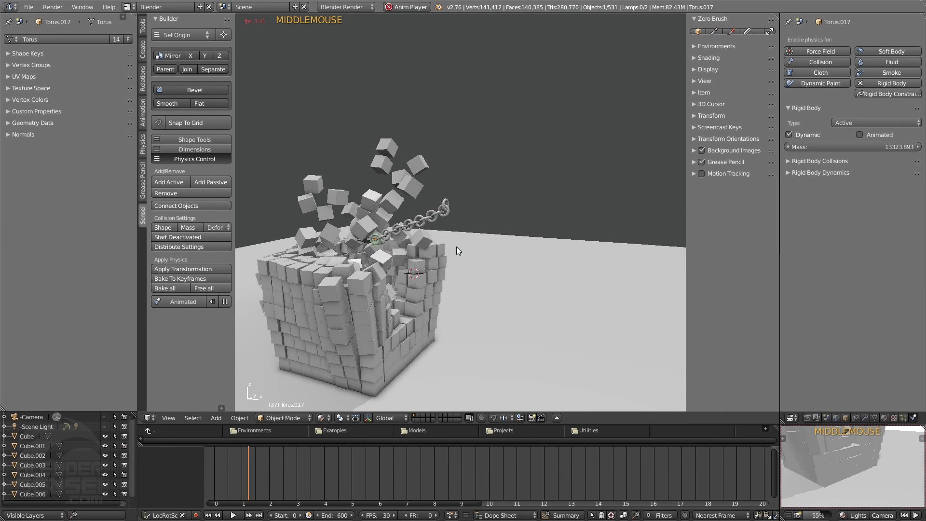
middle_click_drag(394, 244, 462, 195, "shift")
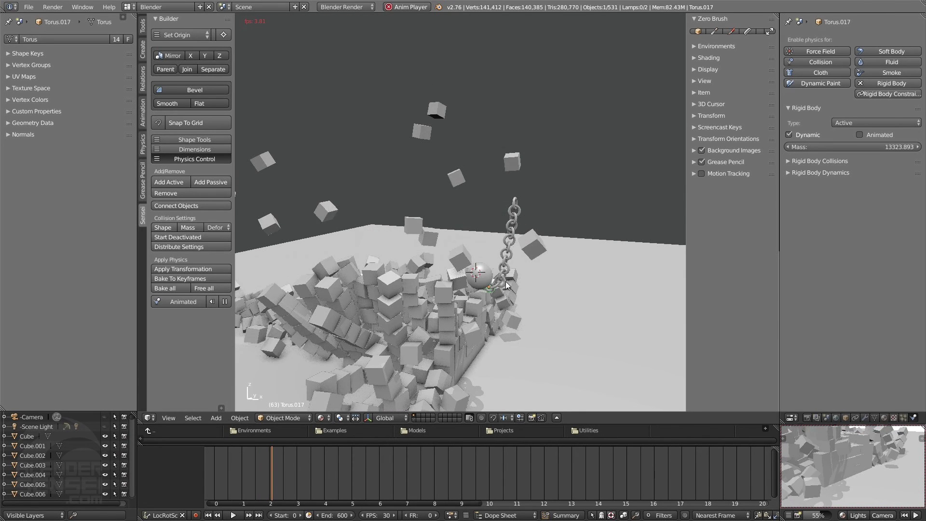
middle_click_drag(483, 275, 464, 282)
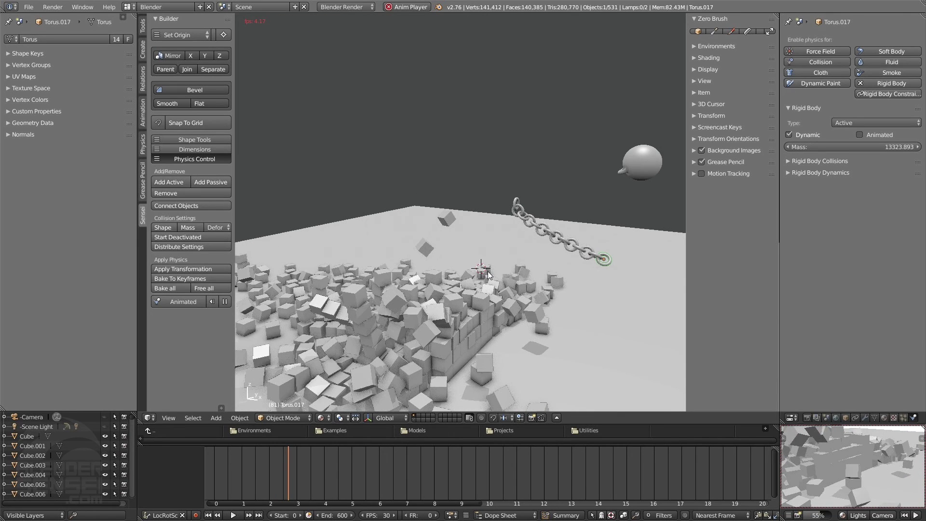
middle_click_drag(604, 239, 623, 221)
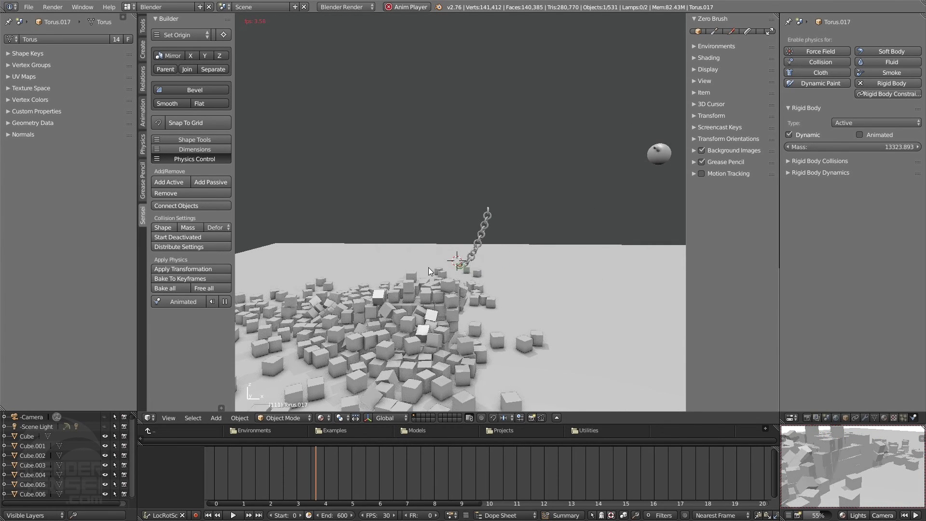
left_click(224, 301)
left_click(213, 302)
Select the whole chain together with the ball and calculate their mass with the Iron preset.
scroll(507, 212, "up", 2)
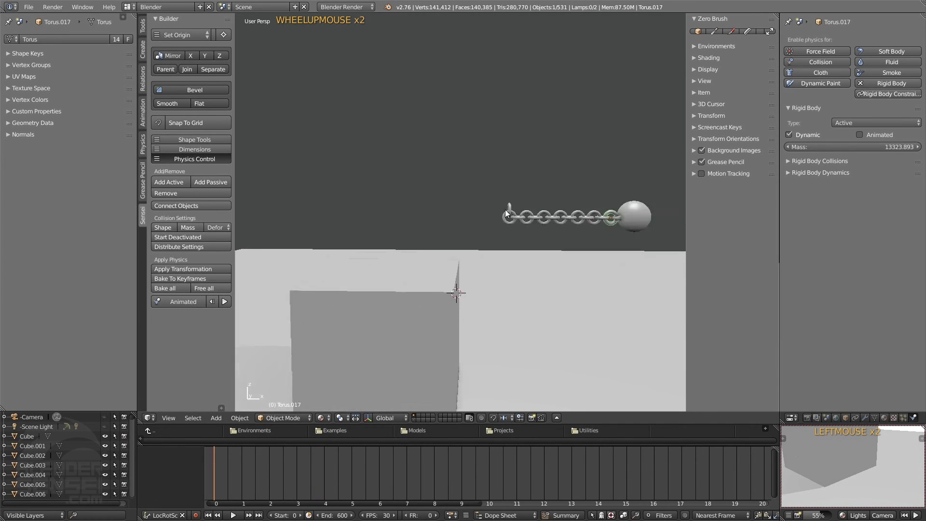
middle_click_drag(507, 212, 583, 181, "shift")
key("b")
left_click_drag(631, 154, 307, 228)
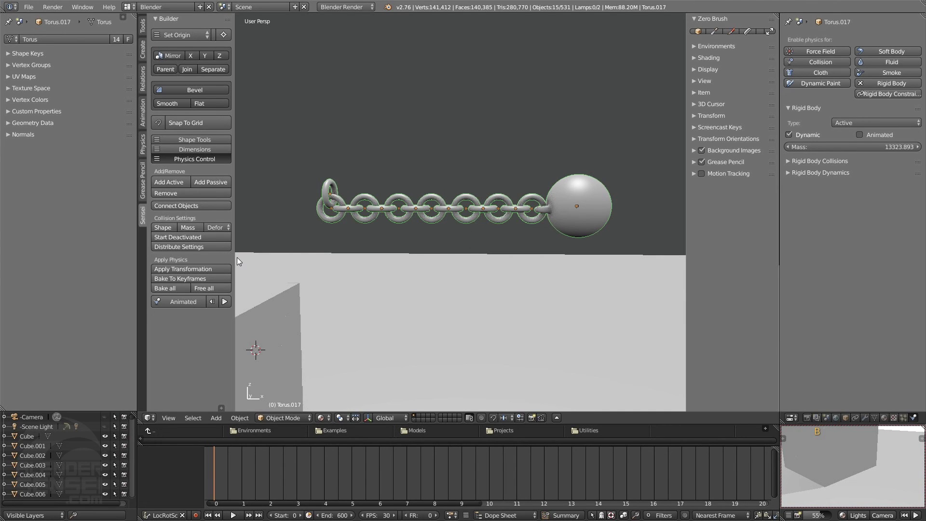
left_click(195, 229)
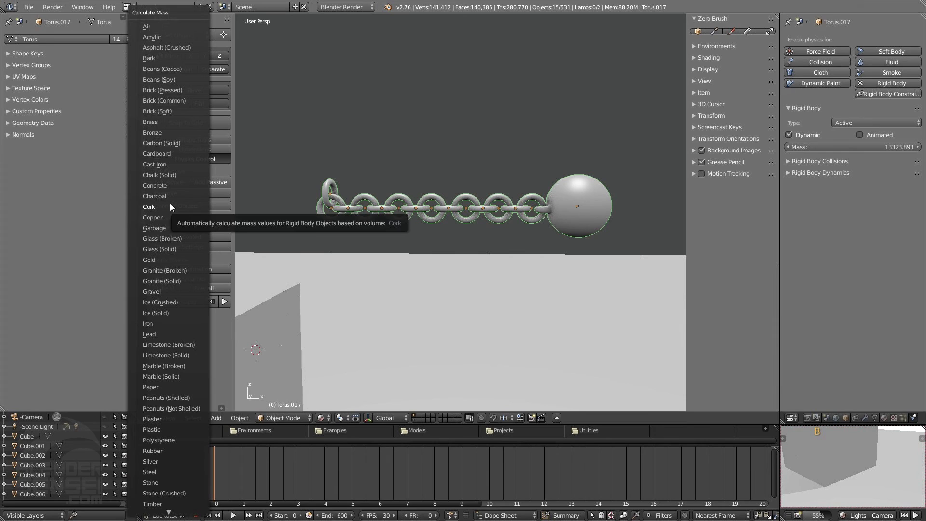
left_click(157, 323)
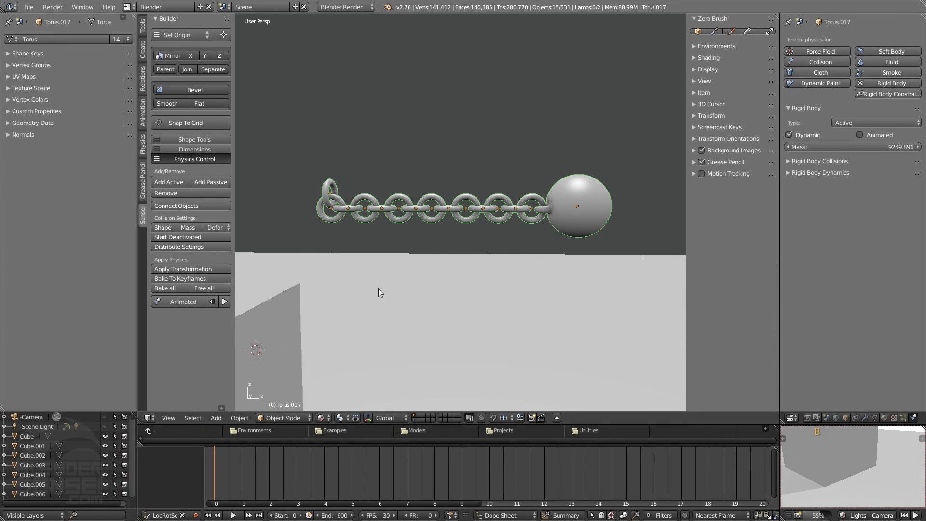
Select the ball at the end of the chain and make the camera track it.
scroll(360, 275, "down", 2)
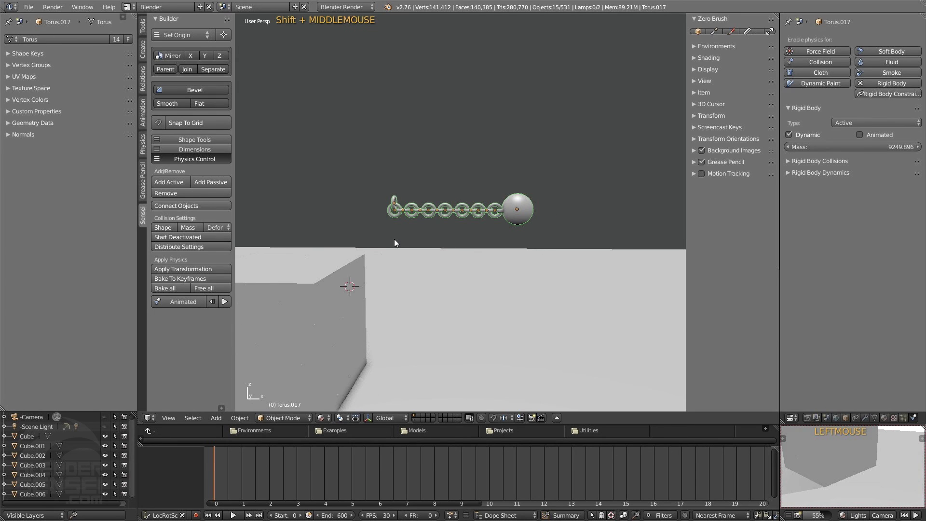
middle_click_drag(394, 241, 397, 241, "shift")
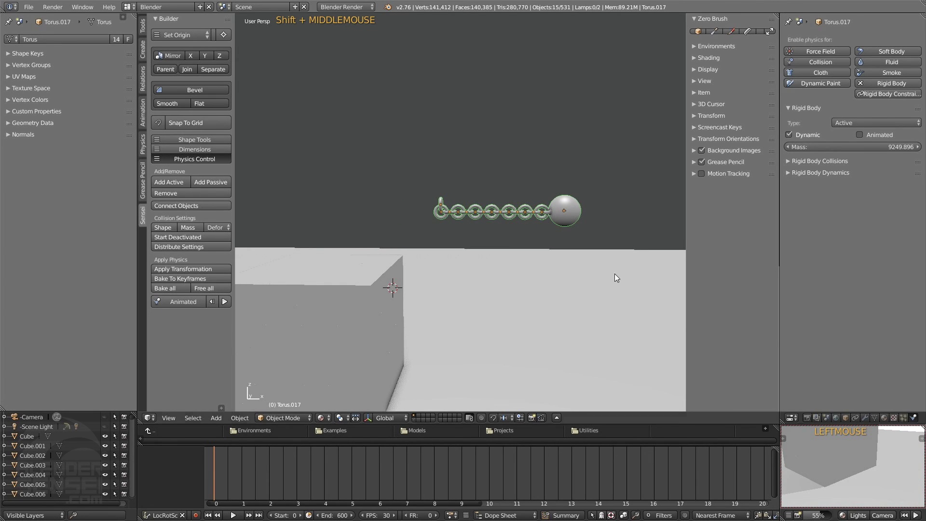
left_click(574, 214)
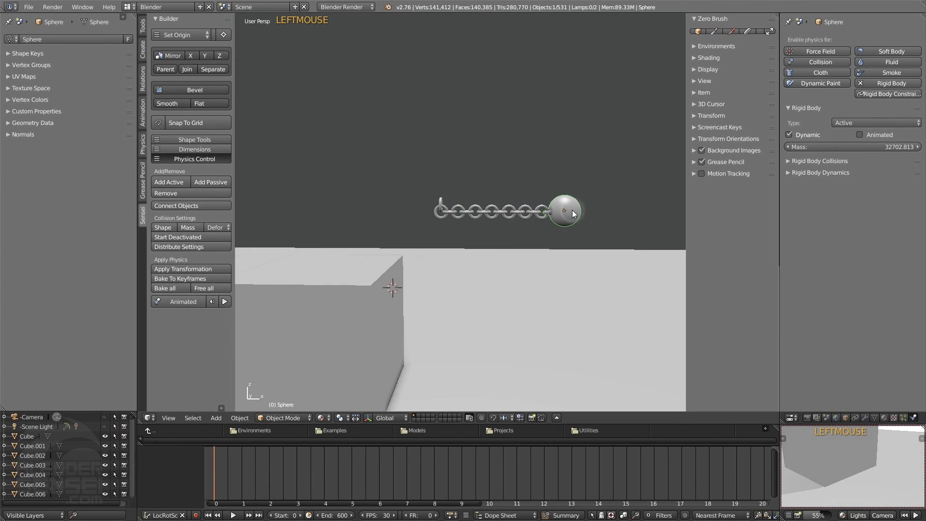
left_click(890, 518)
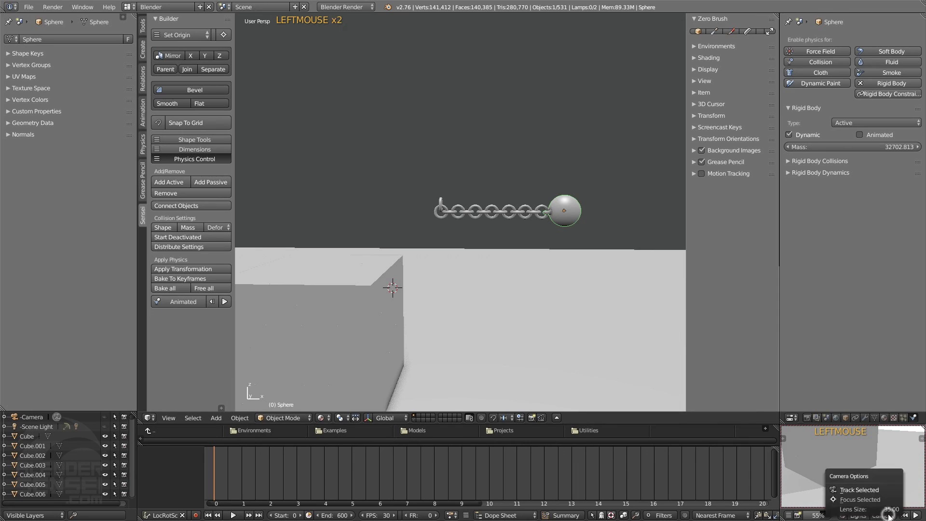
left_click(863, 490)
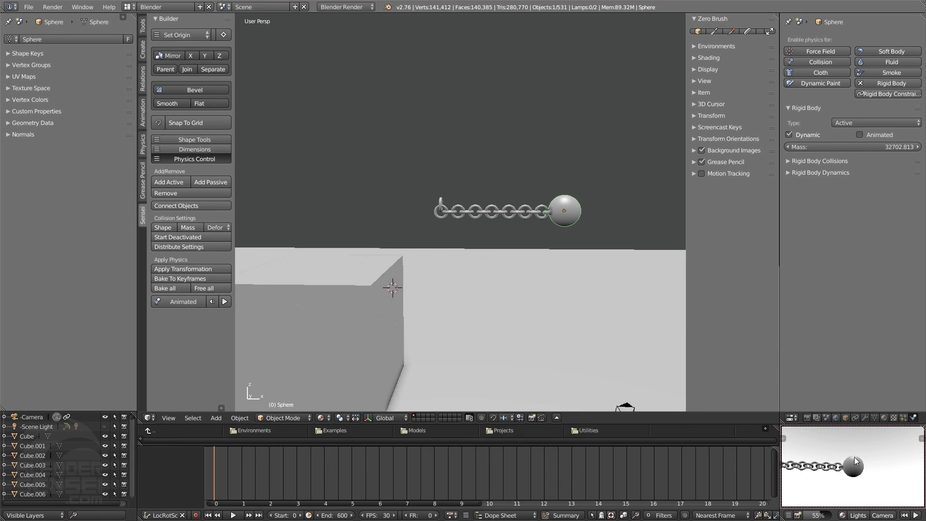
Maximize the camera view, play the simulation through the tracking camera, replay it from the first frame, and stop playback.
key("grave")
key("grave")
key("grave")
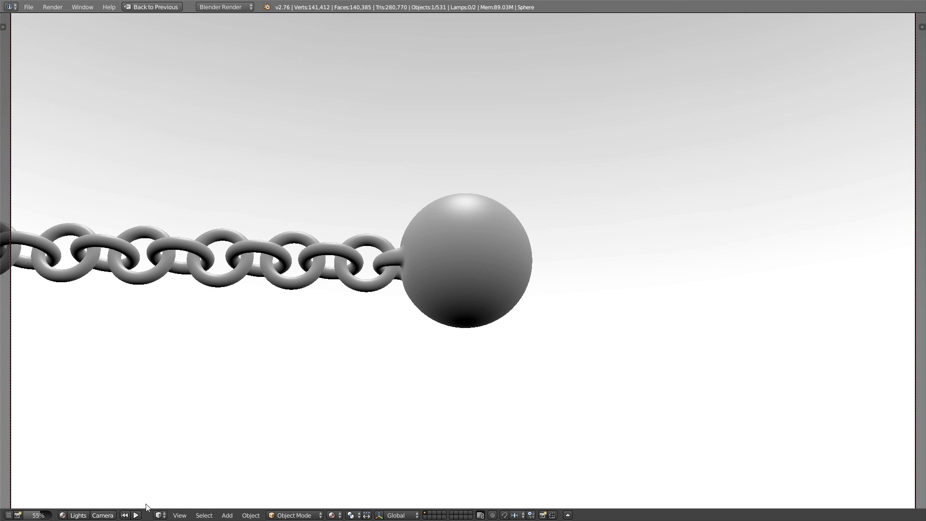
left_click(77, 515)
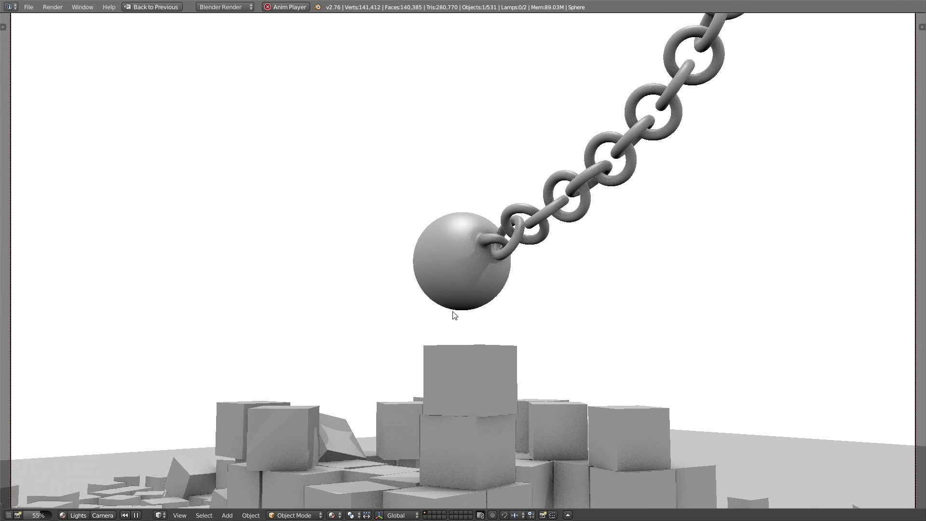
left_click(135, 516)
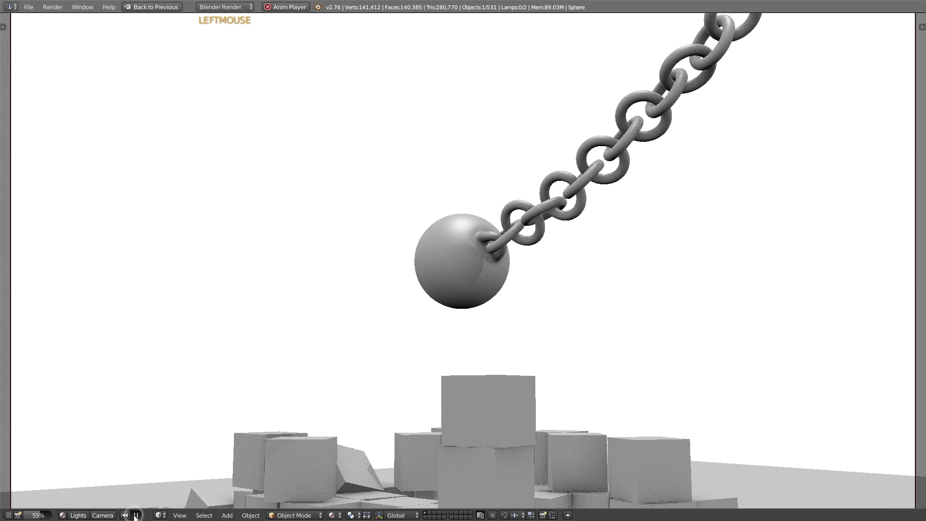
left_click(124, 515)
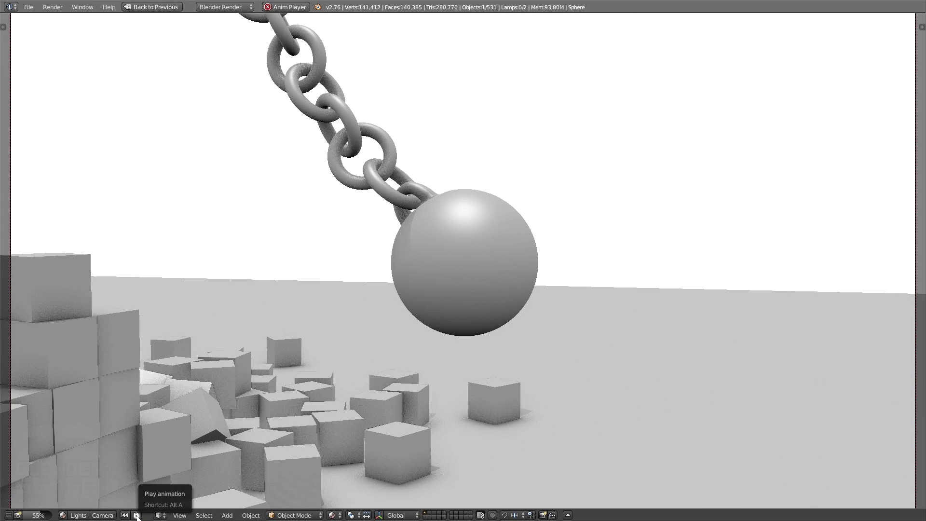
left_click(137, 515)
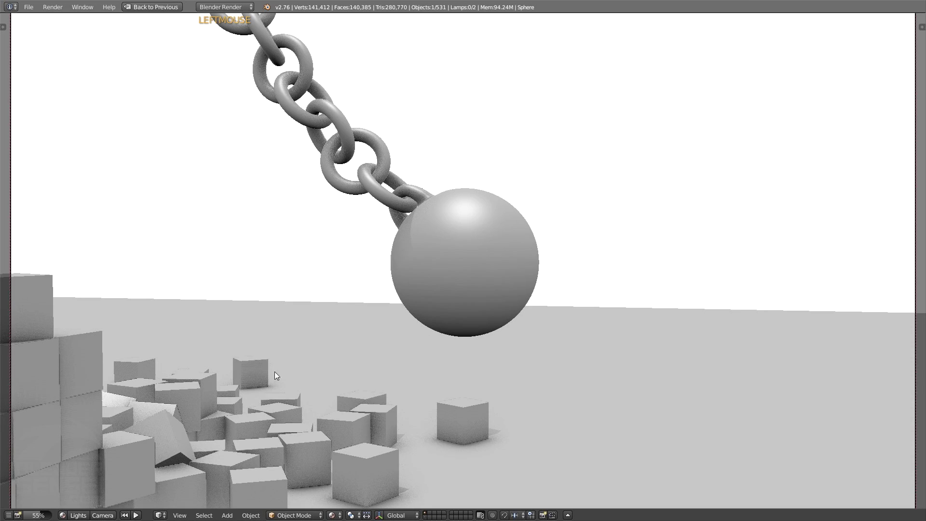